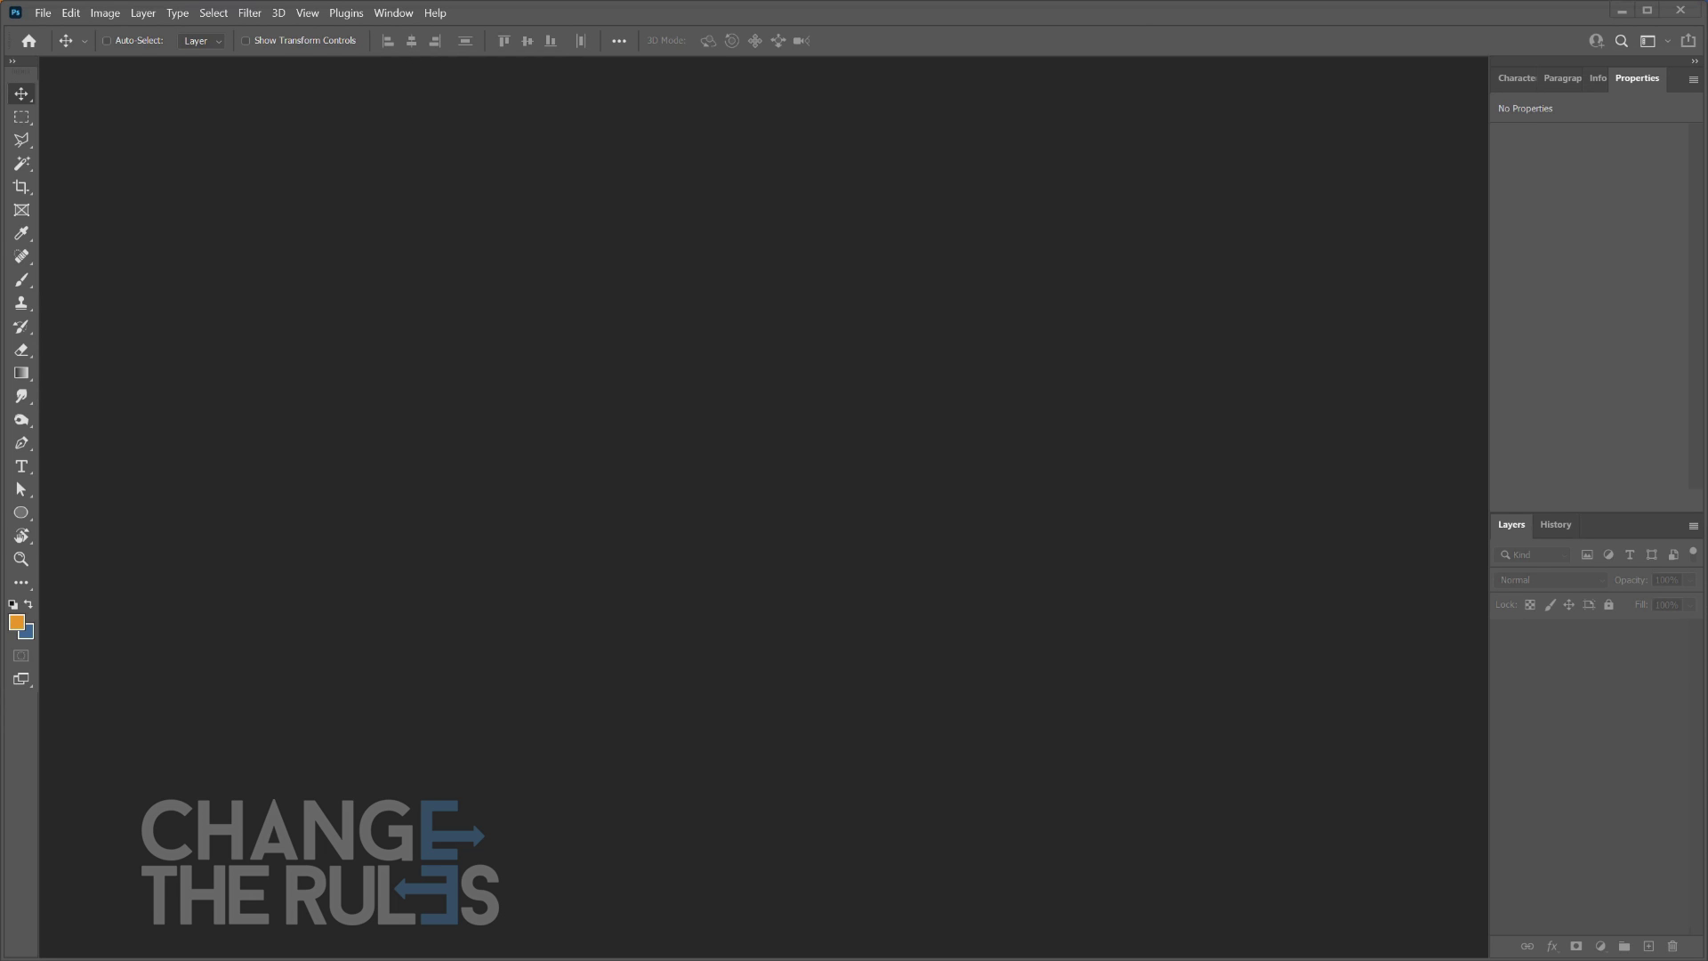
- Open Depositphotos_13724202_XL.jpg, the photo of three friends on a sofa, as a new document
{"action": "left_click_drag", "start_coordinate": [694, 657], "coordinate": [648, 558]}
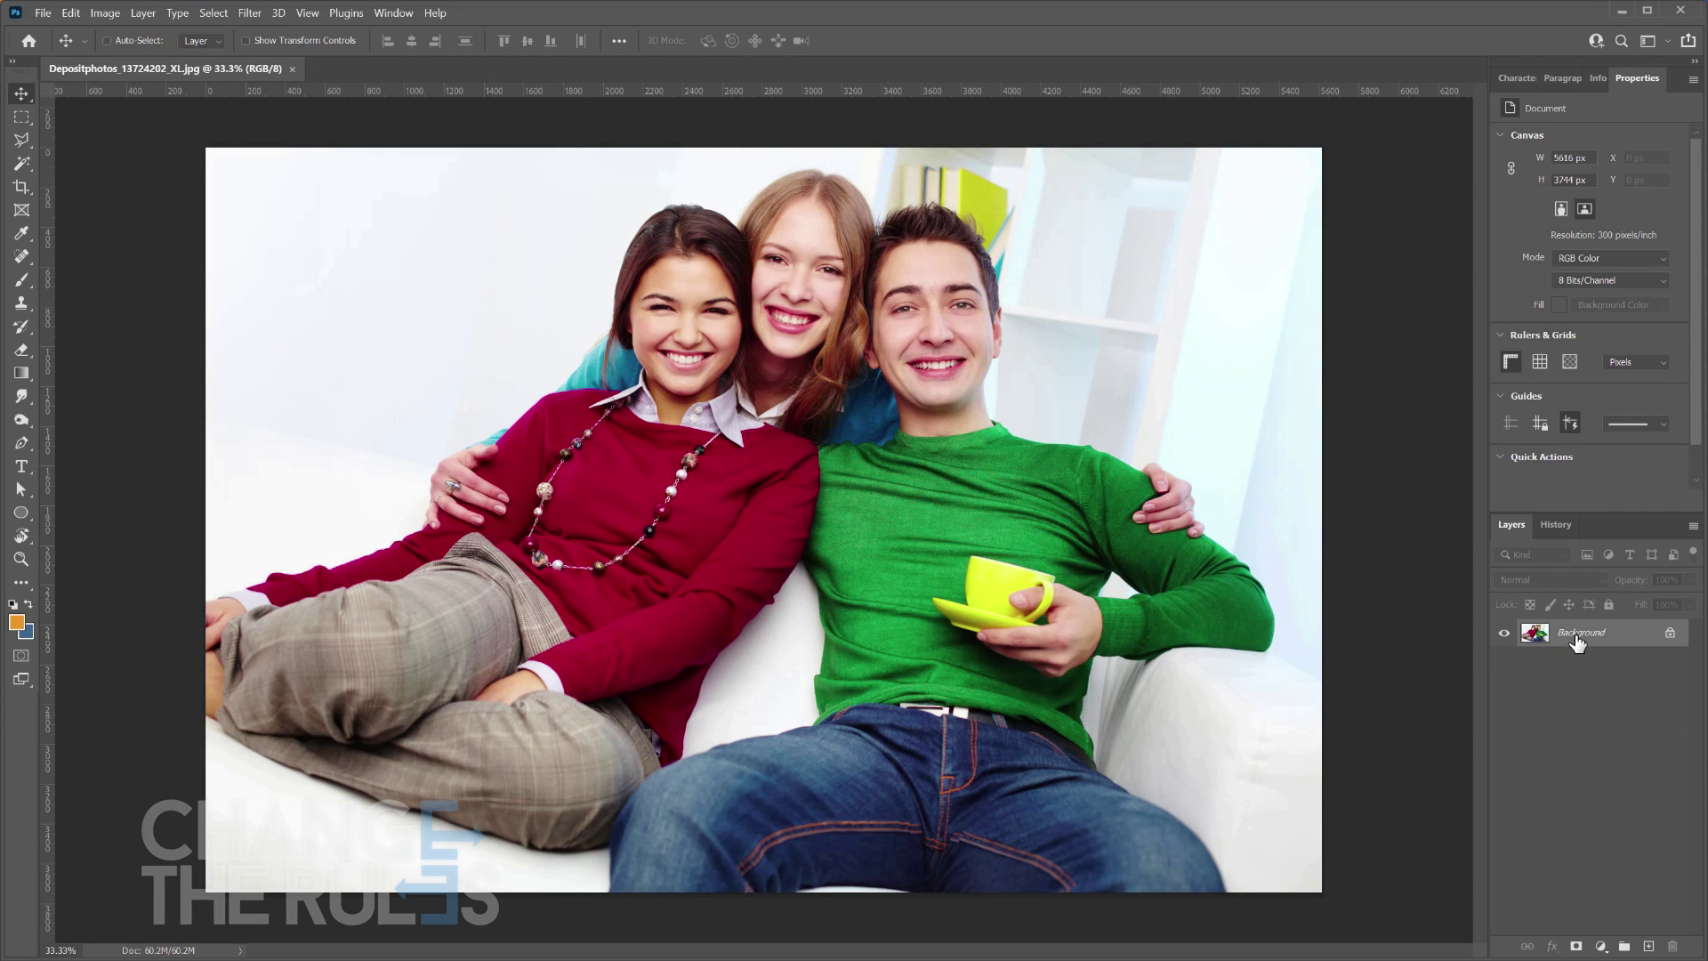
- Duplicate the Background layer, hide the original, and zoom to 100% on the three faces
{"action": "left_click_drag", "start_coordinate": [1577, 641], "coordinate": [1648, 946]}
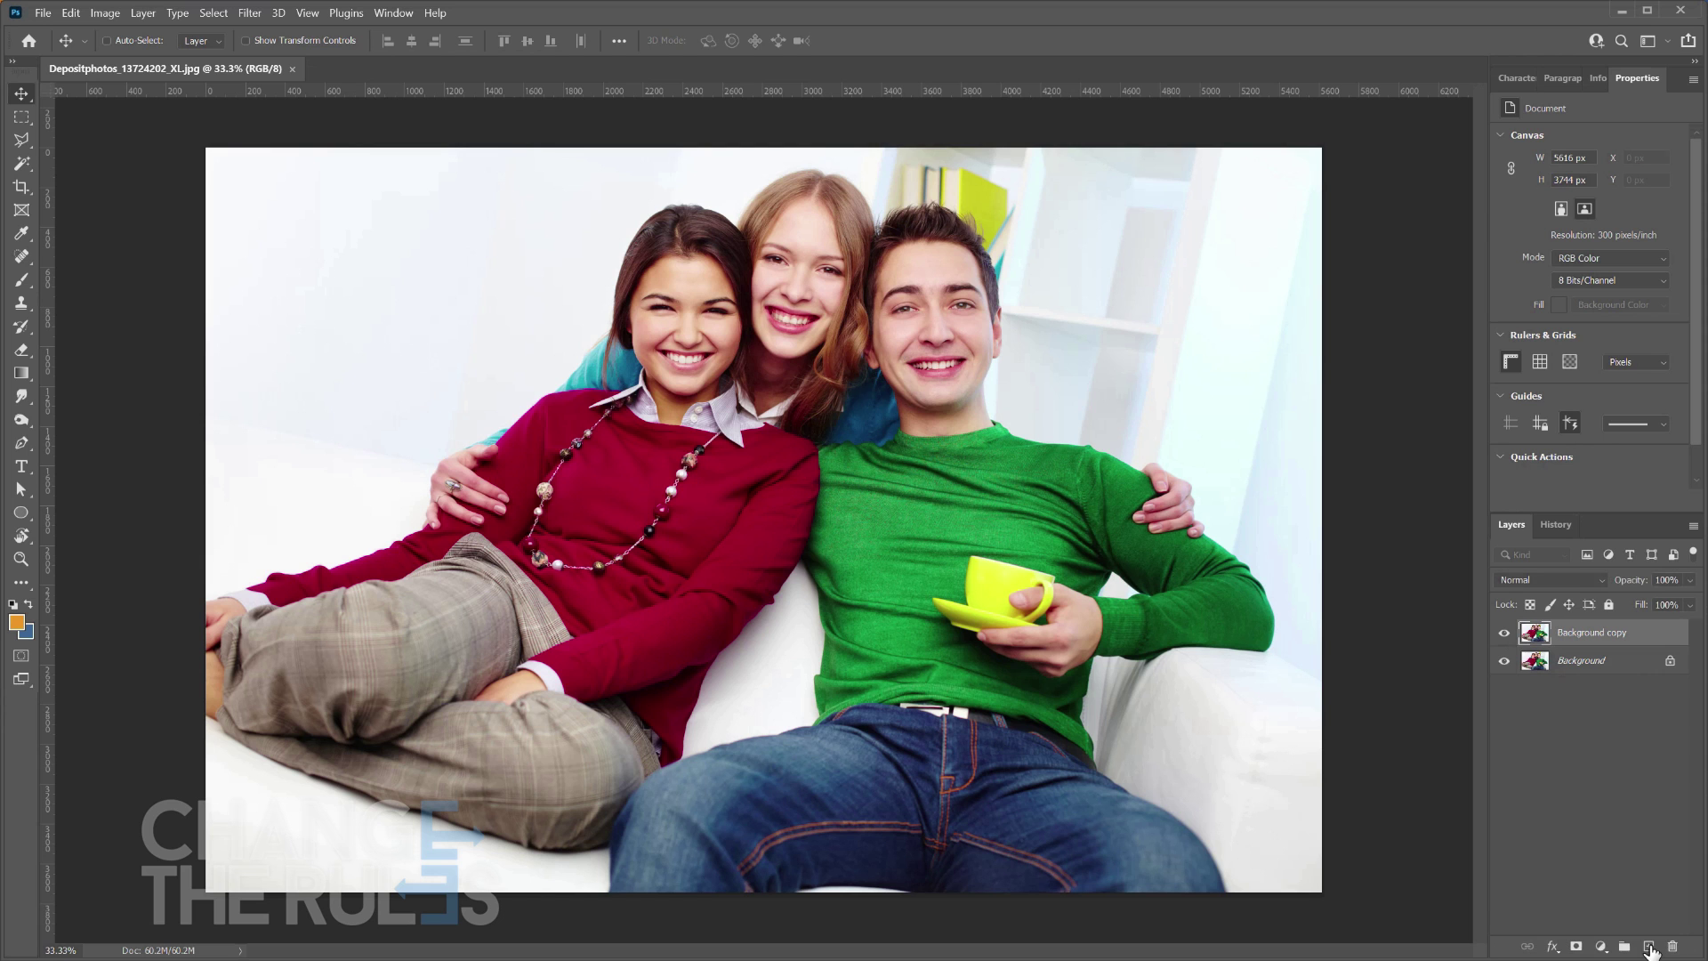
{"action": "left_click", "coordinate": [1504, 661]}
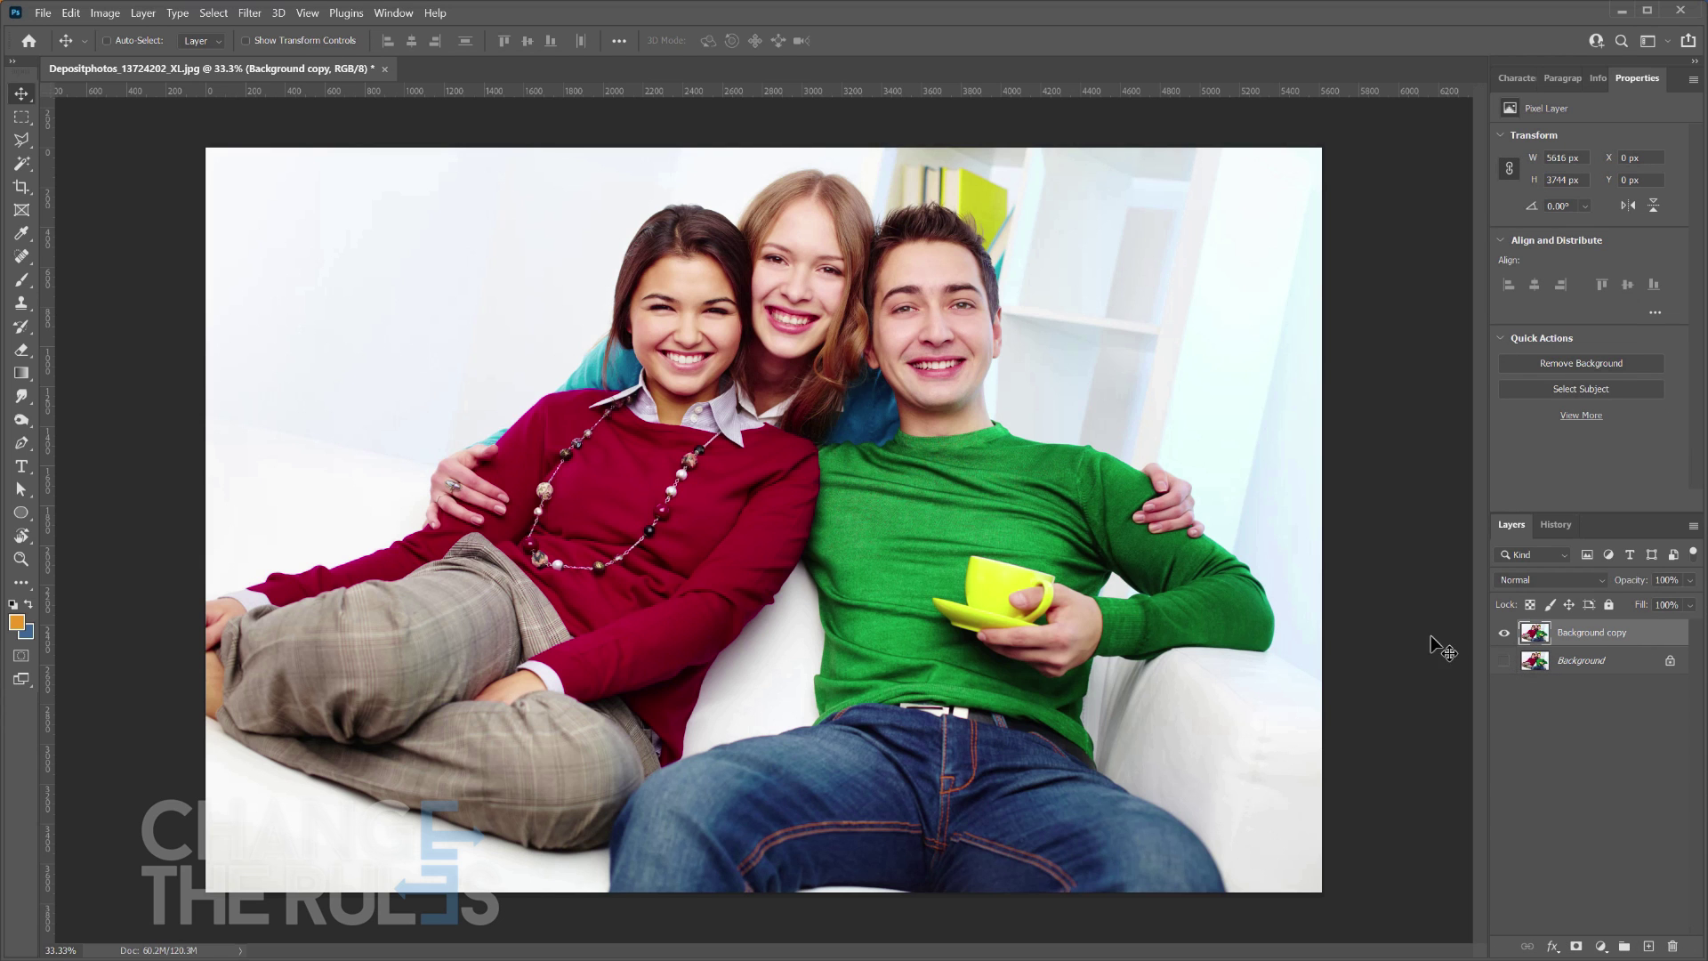
{"action": "key", "text": "z"}
{"action": "left_click", "coordinate": [826, 285]}
{"action": "left_click", "coordinate": [837, 286]}
{"action": "left_click", "coordinate": [831, 286]}
{"action": "left_click_drag", "start_coordinate": [831, 286], "coordinate": [818, 484]}
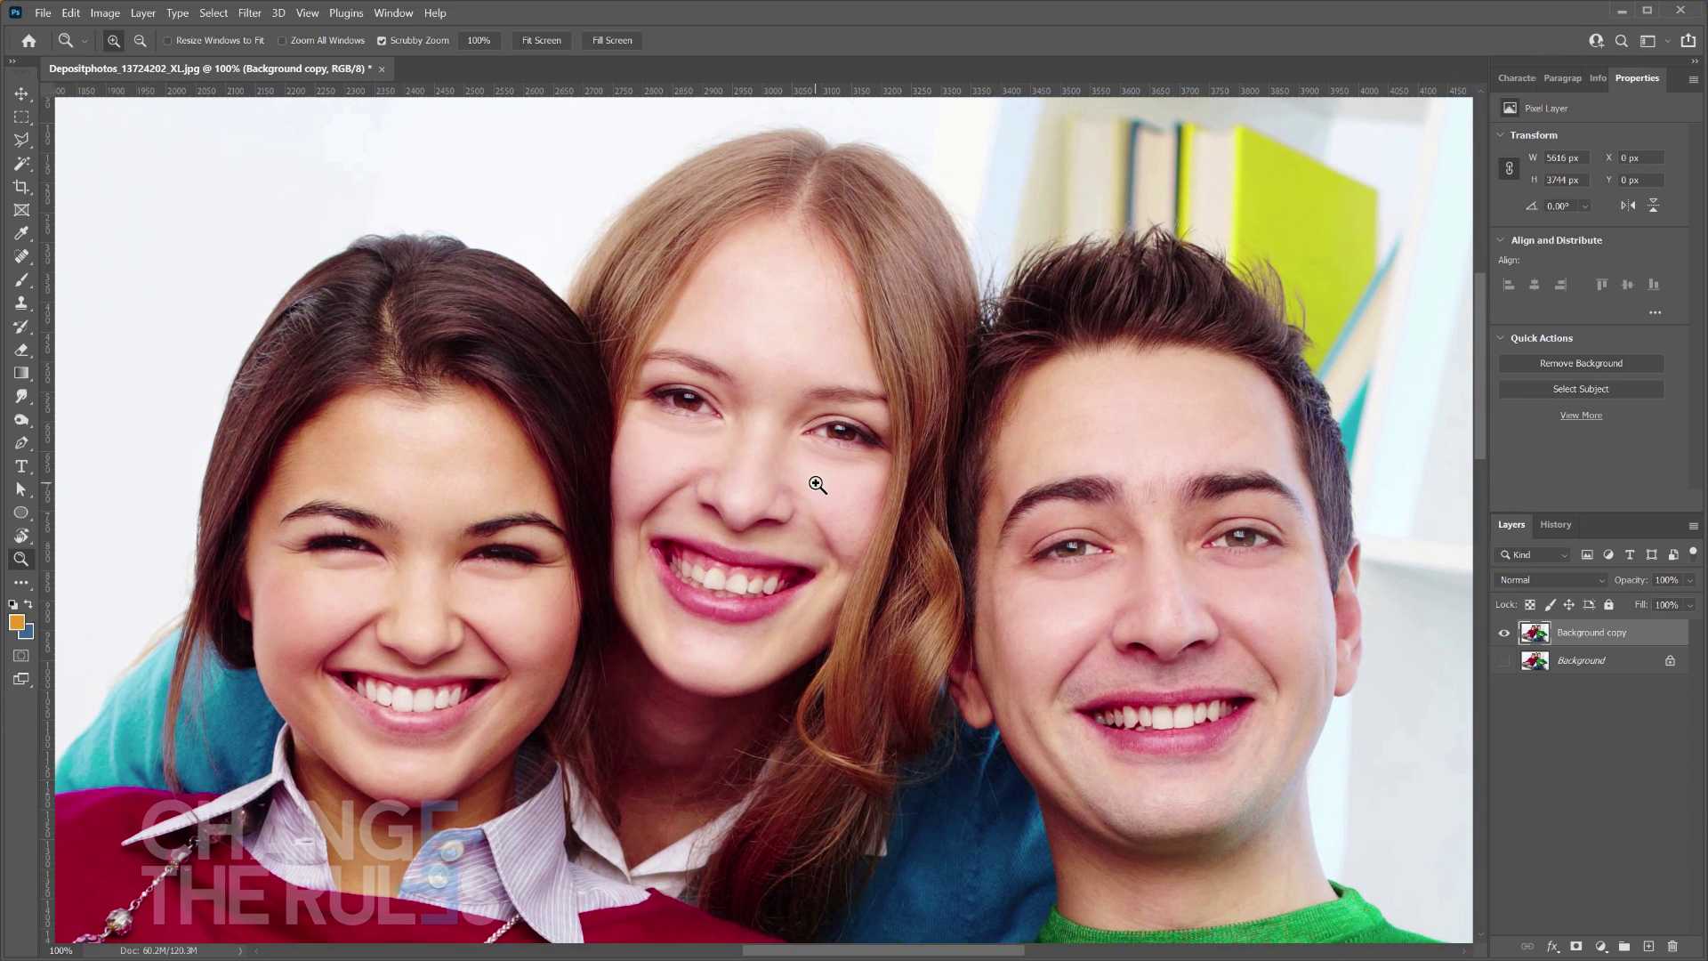
- Trace a closed, curved Pen path around the man's face from forehead, temples and jaw
{"action": "left_click", "coordinate": [22, 441]}
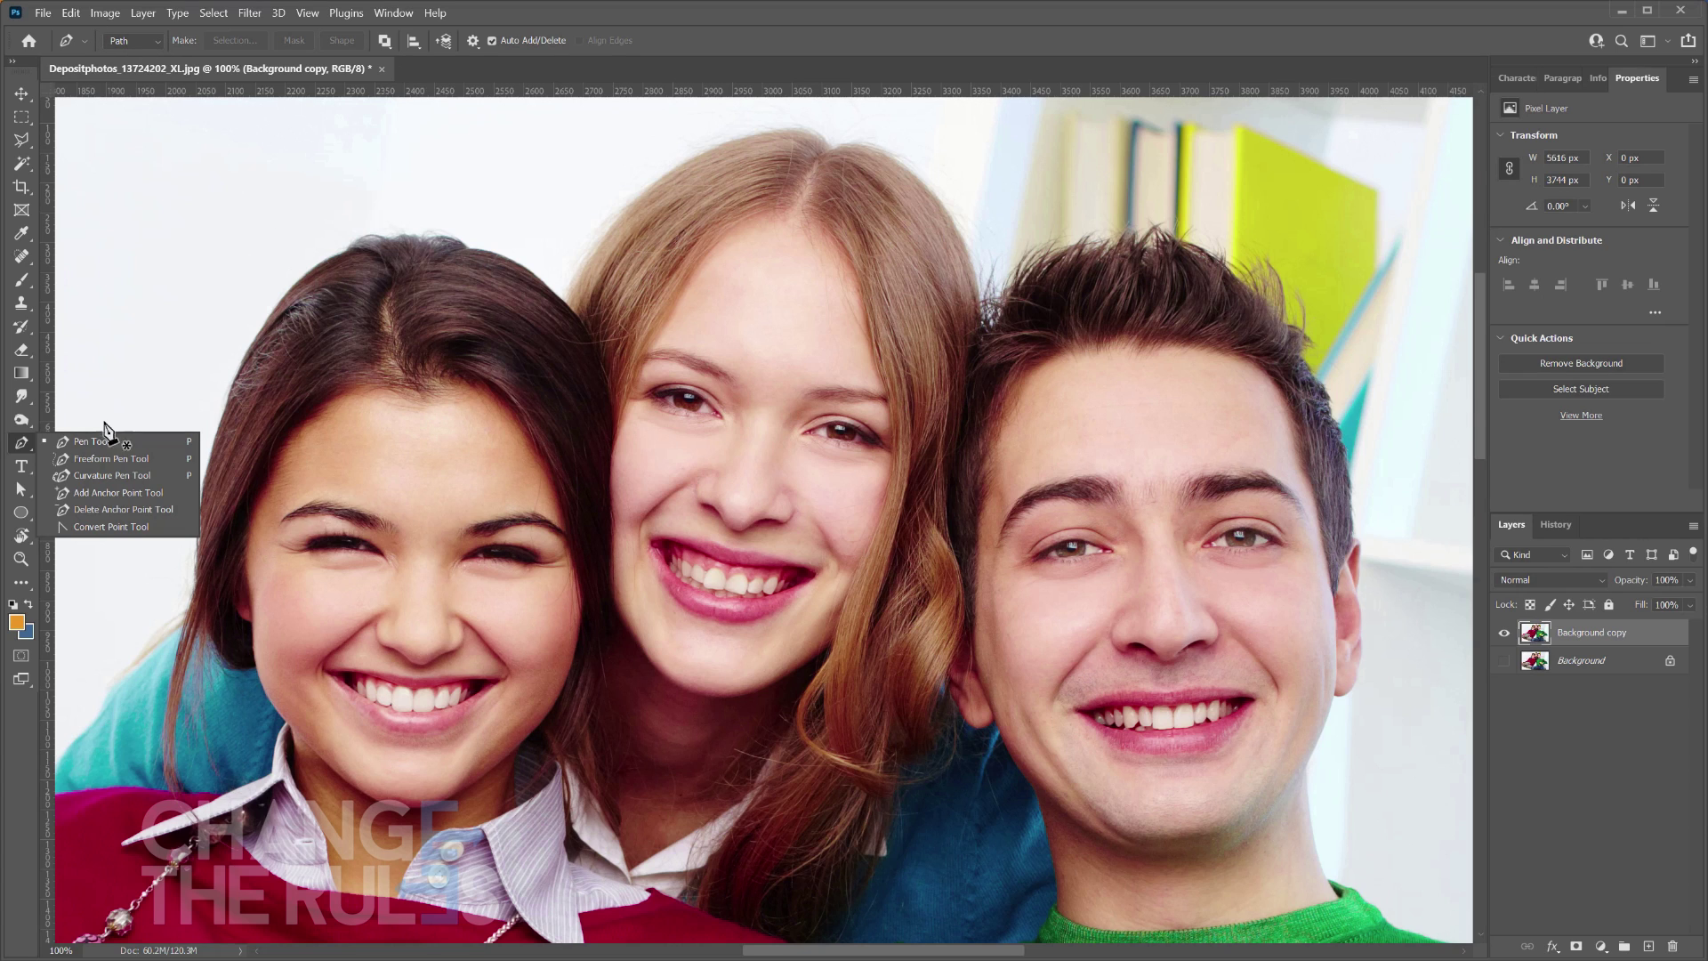
{"action": "left_click", "coordinate": [68, 444]}
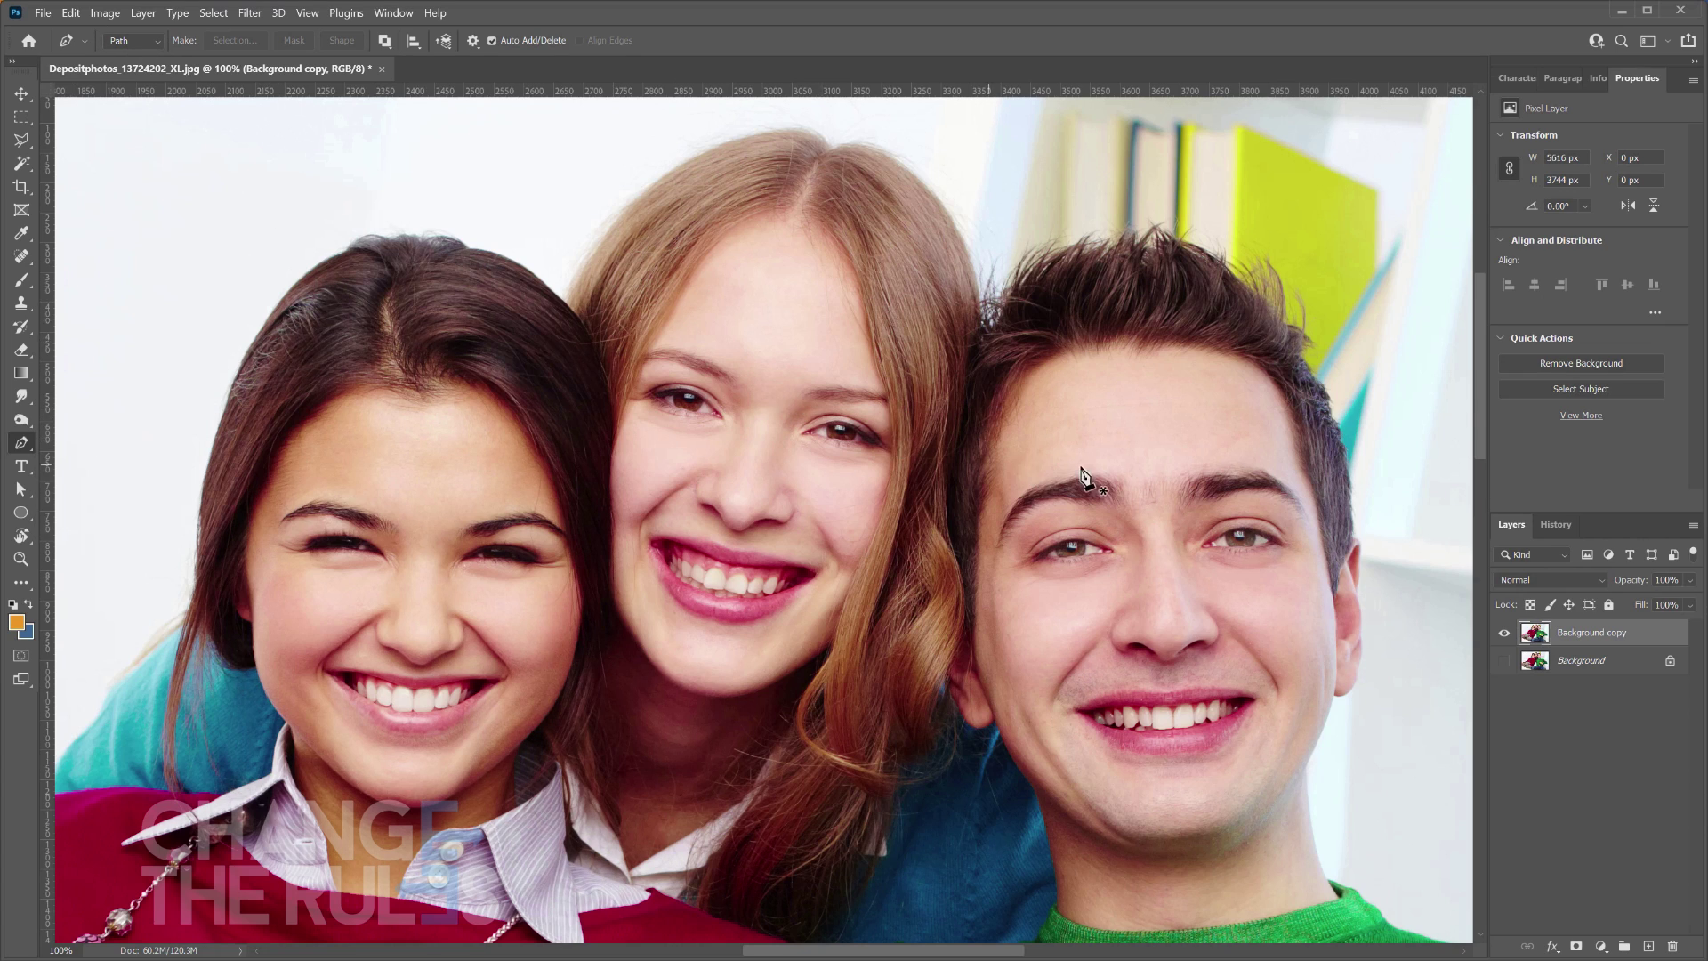
{"action": "left_click", "coordinate": [1144, 433]}
{"action": "left_click_drag", "start_coordinate": [1023, 464], "coordinate": [1010, 492]}
{"action": "left_click_drag", "start_coordinate": [993, 604], "coordinate": [996, 666]}
{"action": "left_click_drag", "start_coordinate": [1079, 792], "coordinate": [1212, 823]}
{"action": "left_click_drag", "start_coordinate": [1302, 716], "coordinate": [1317, 645]}
{"action": "left_click_drag", "start_coordinate": [1306, 511], "coordinate": [1284, 443]}
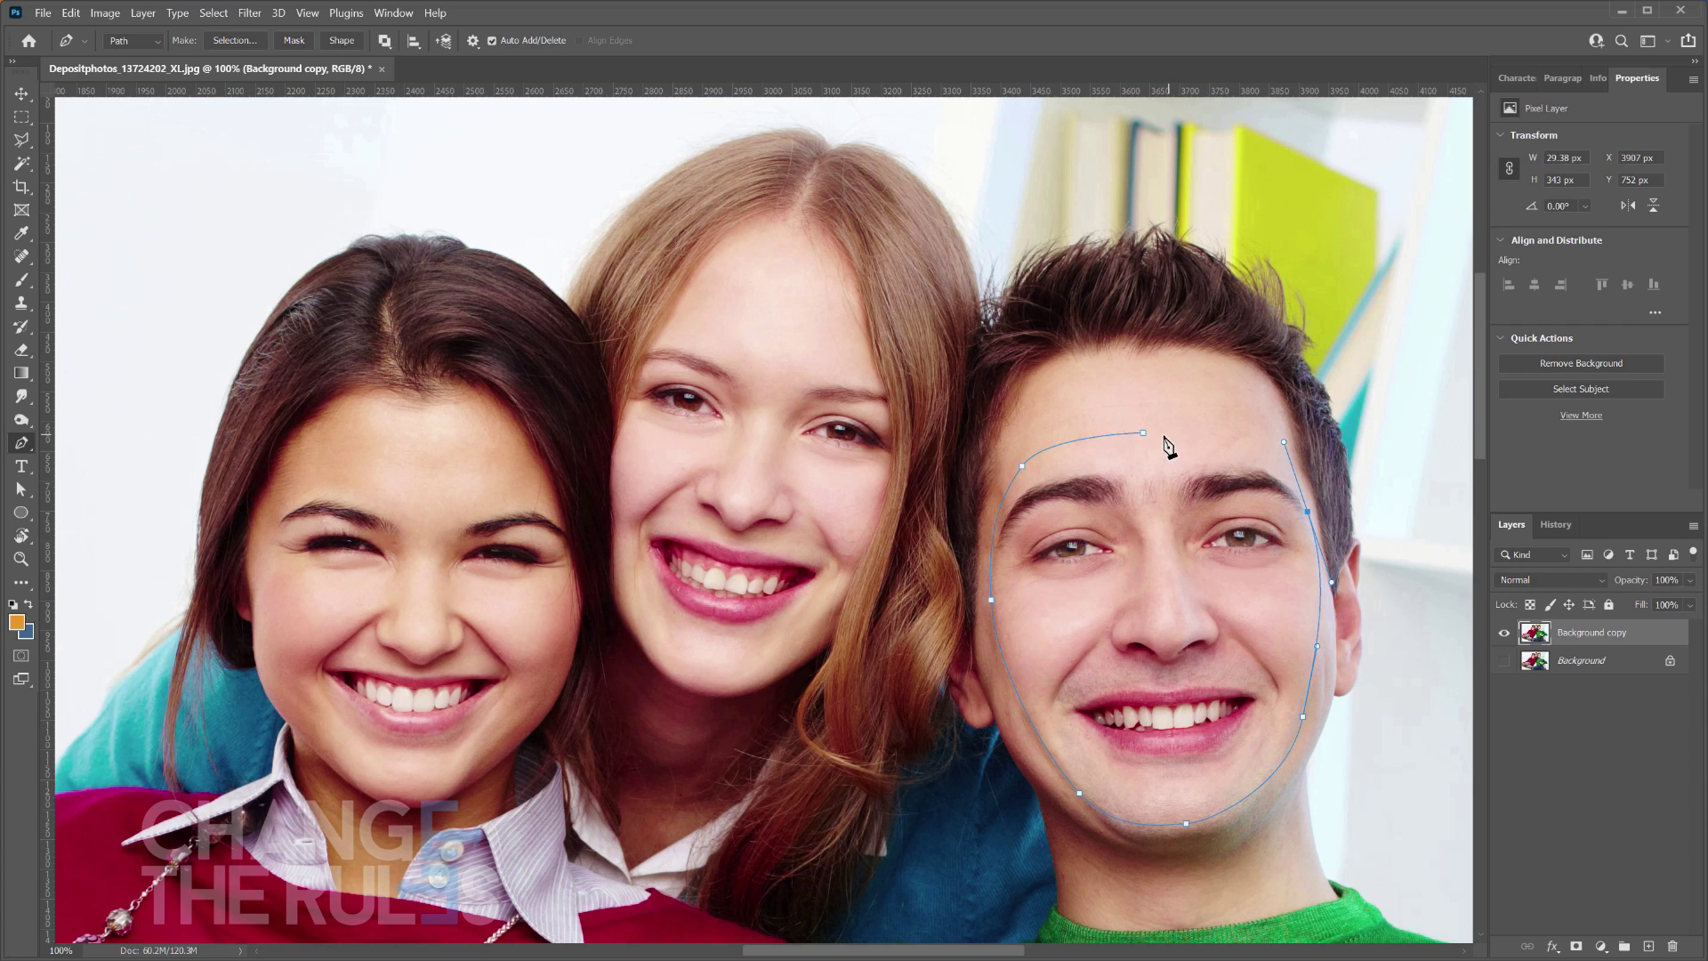
{"action": "left_click_drag", "start_coordinate": [1143, 432], "coordinate": [1070, 436]}
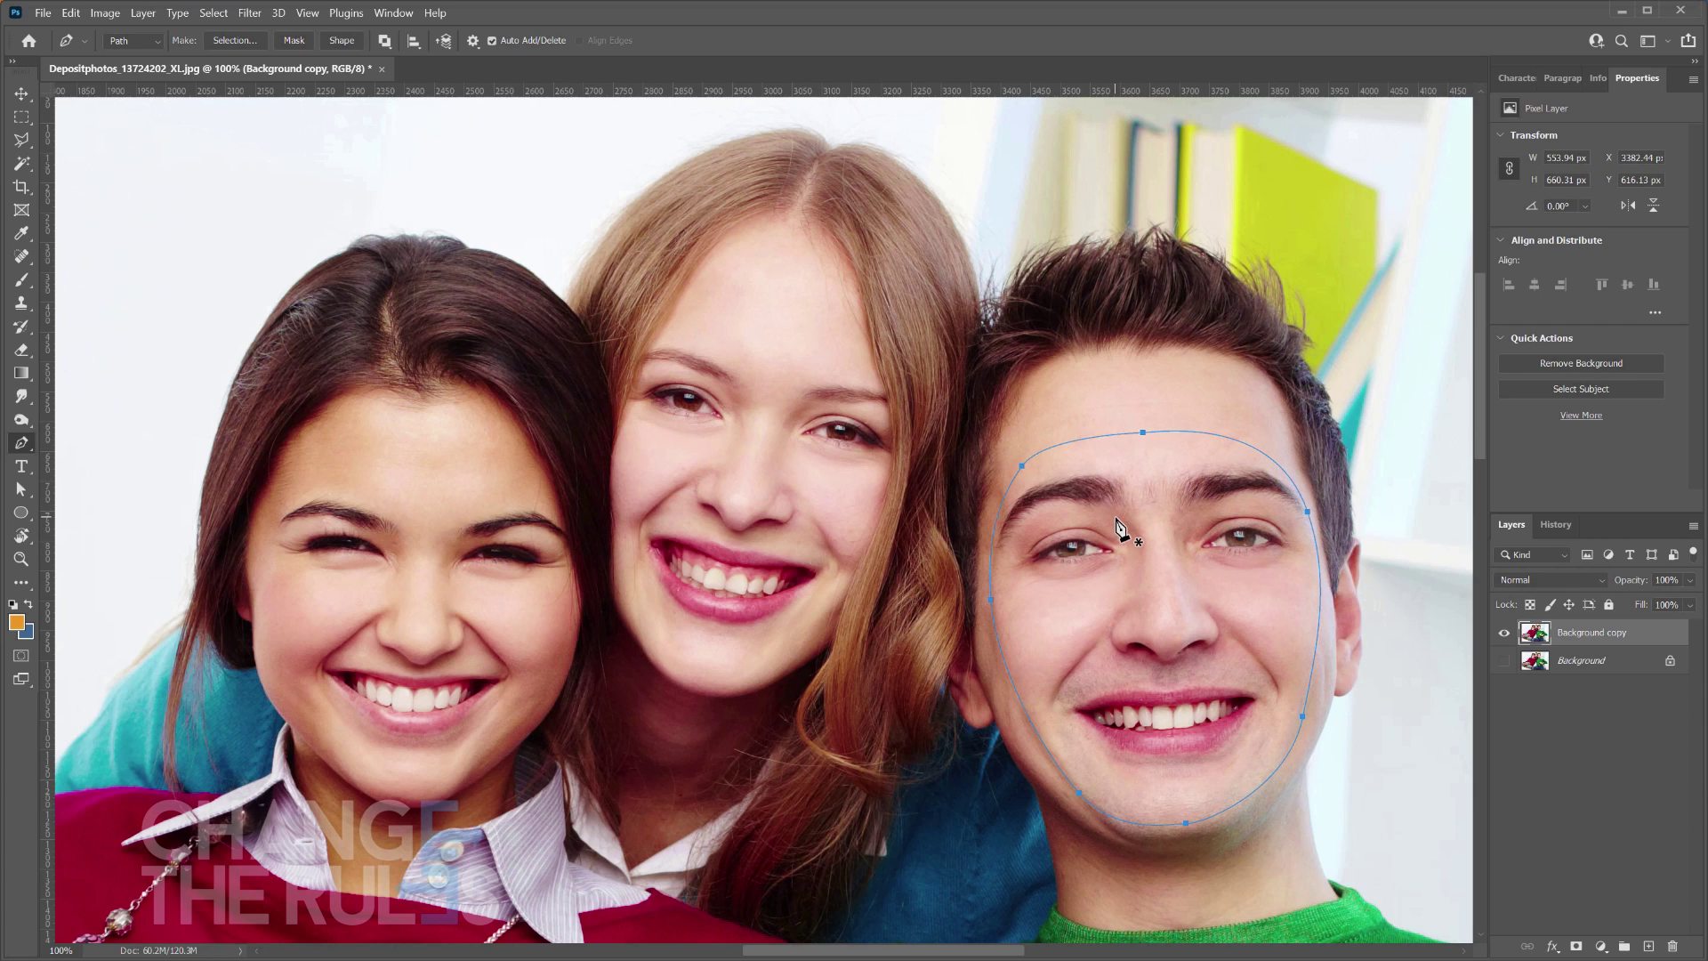
{"action": "right_click", "coordinate": [1163, 542]}
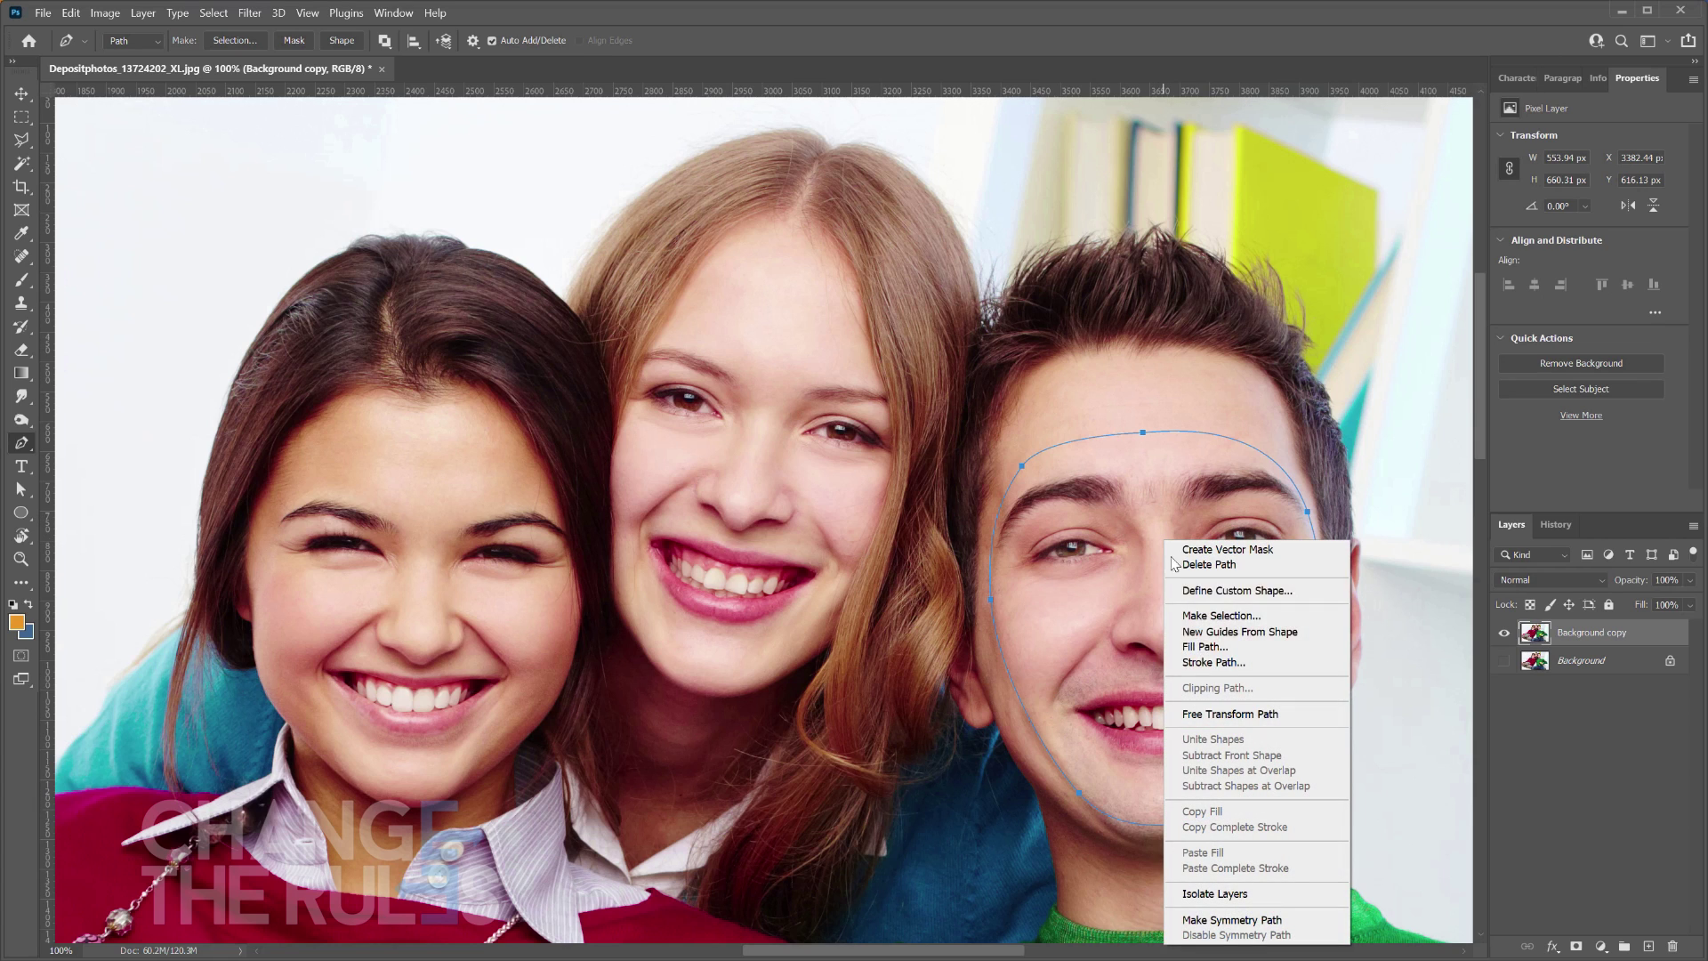
- Convert the face path to a selection with 0 feather and copy it to Layer 1
{"action": "left_click", "coordinate": [1221, 615]}
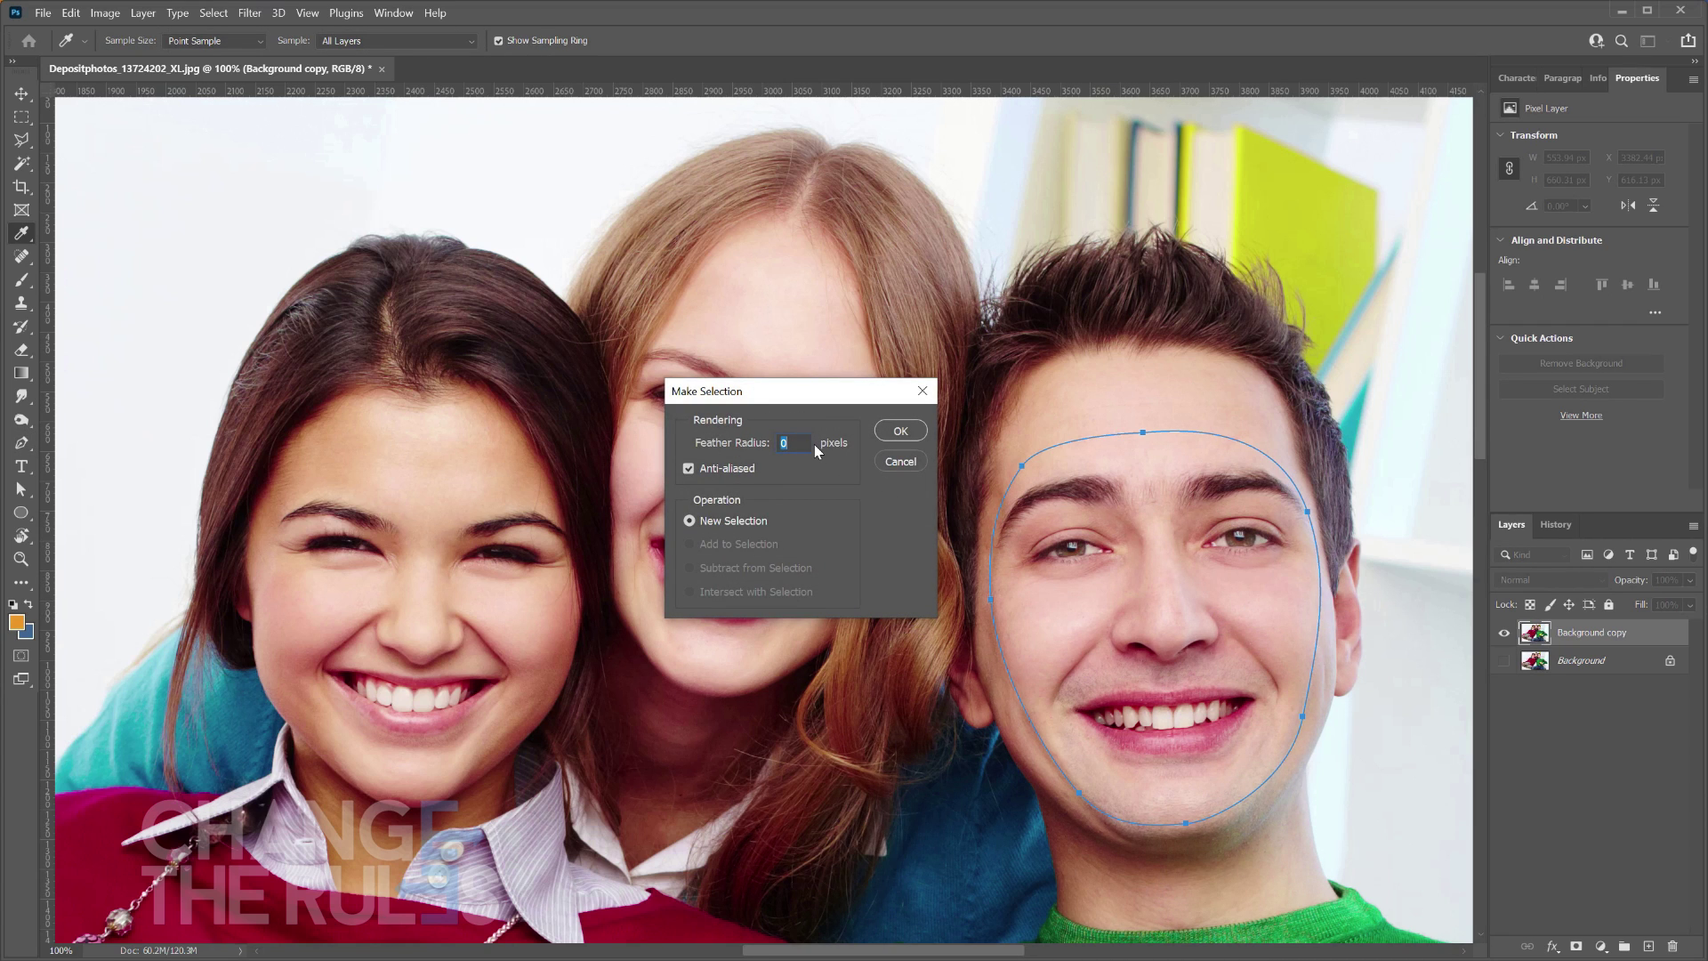
{"action": "left_click", "coordinate": [900, 432]}
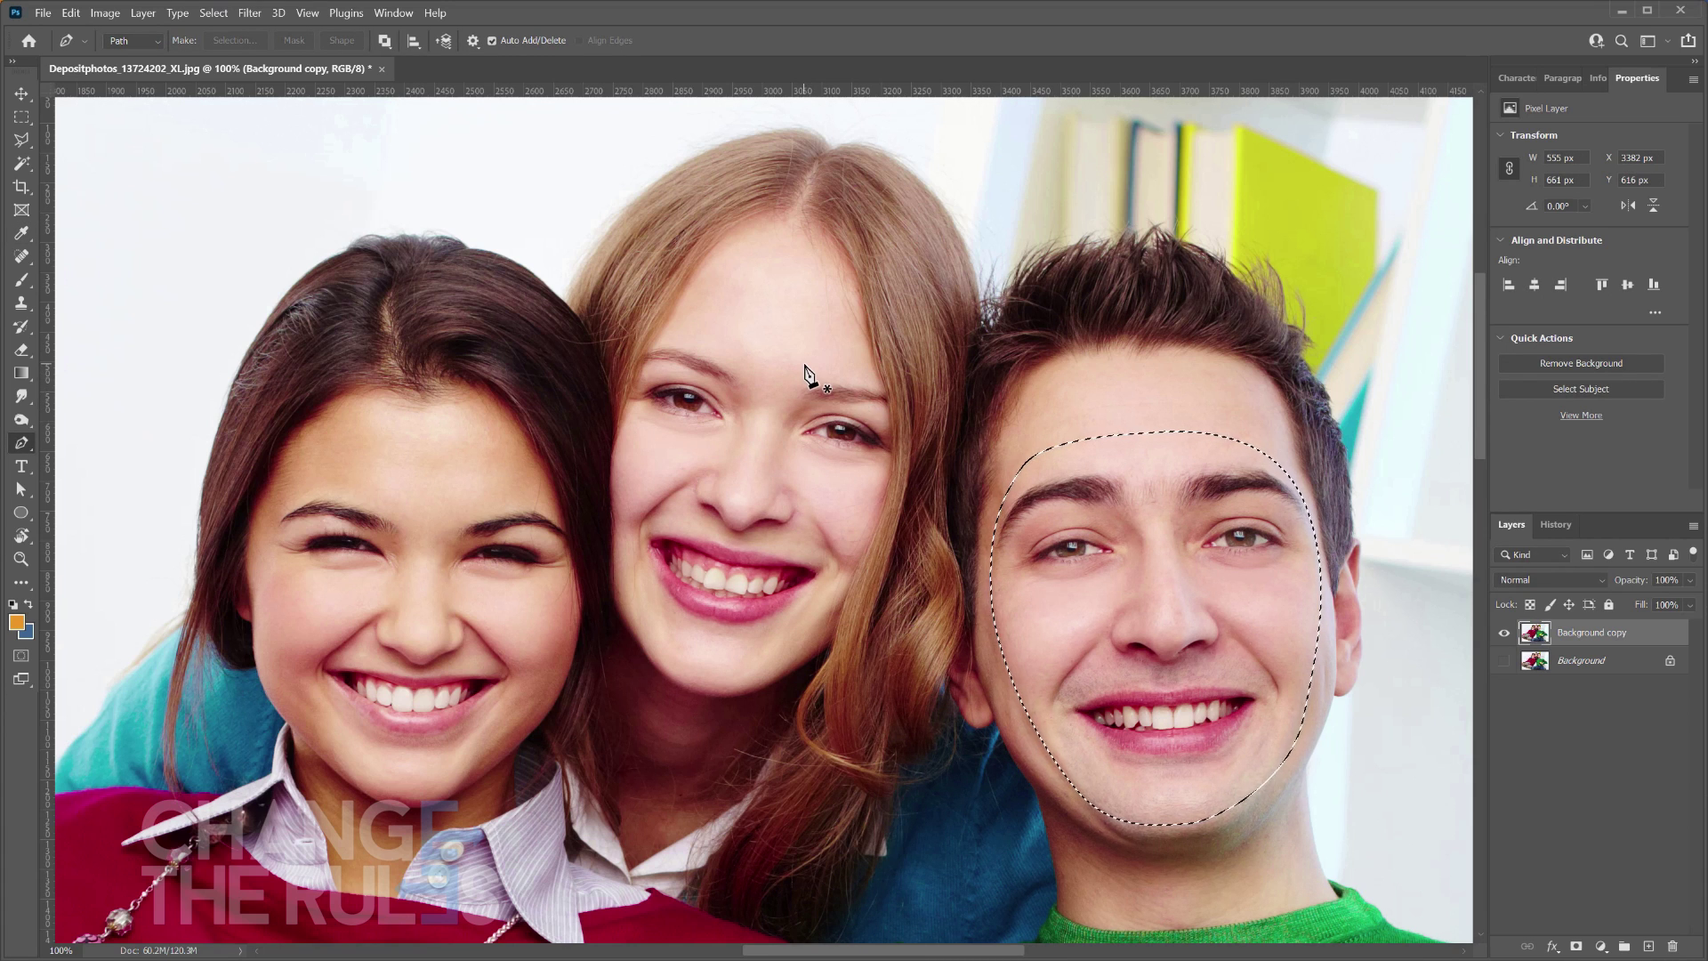
{"action": "left_click", "coordinate": [22, 117]}
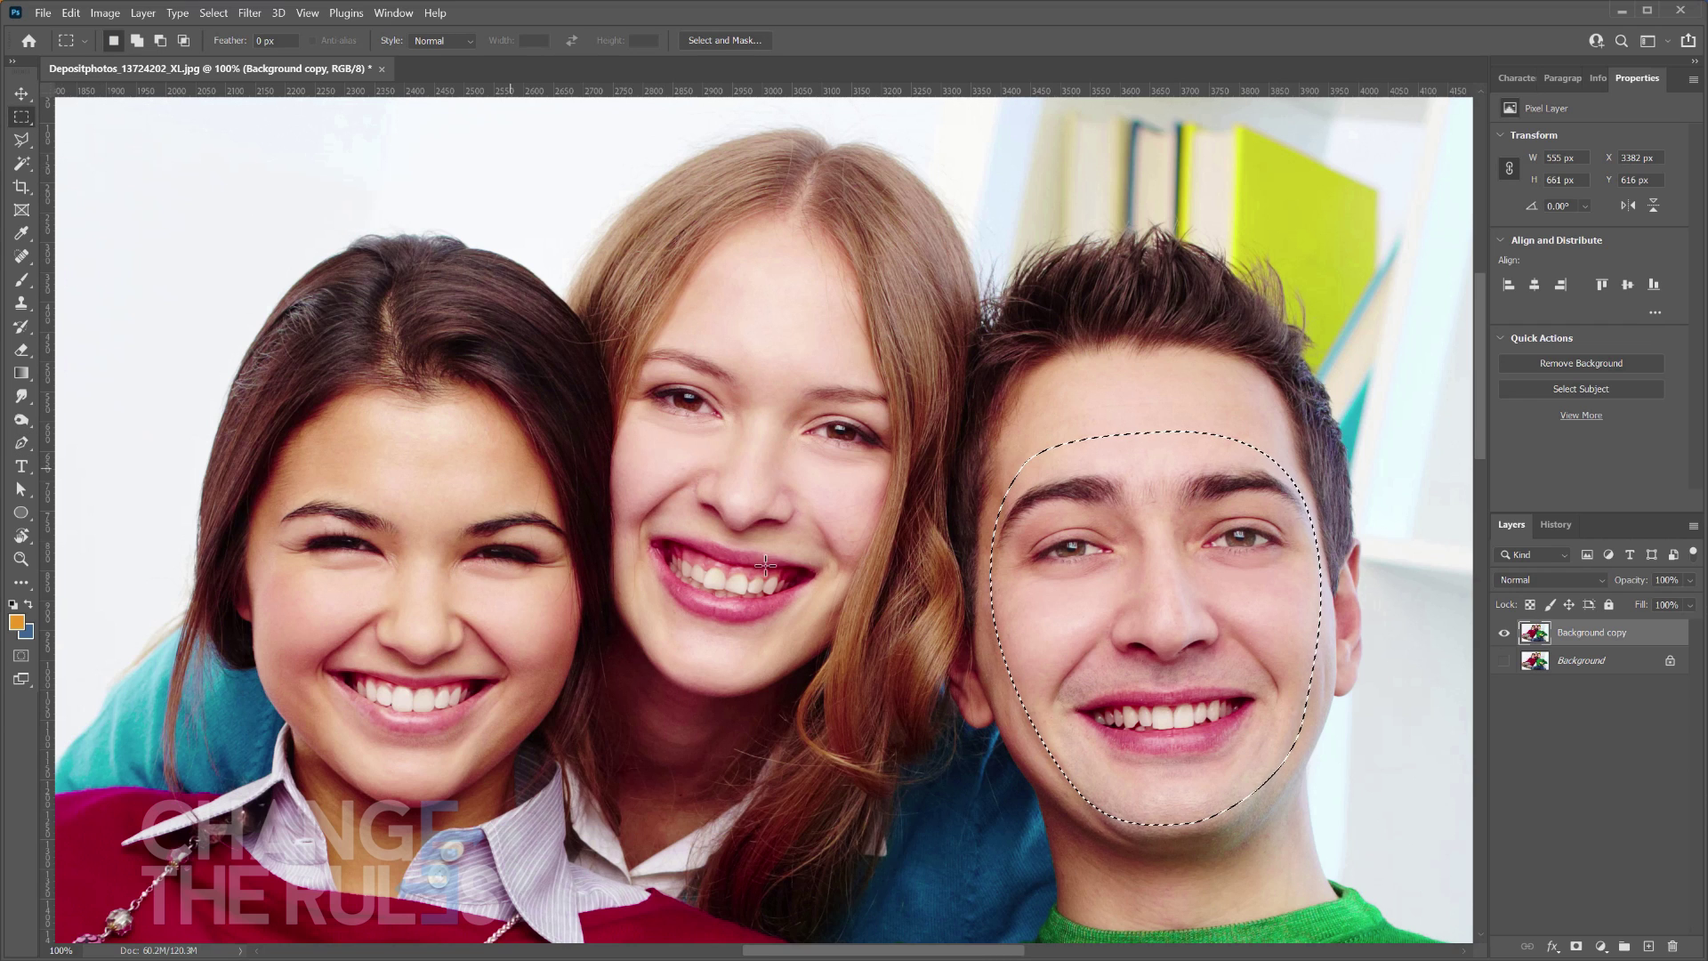
{"action": "right_click", "coordinate": [1187, 583]}
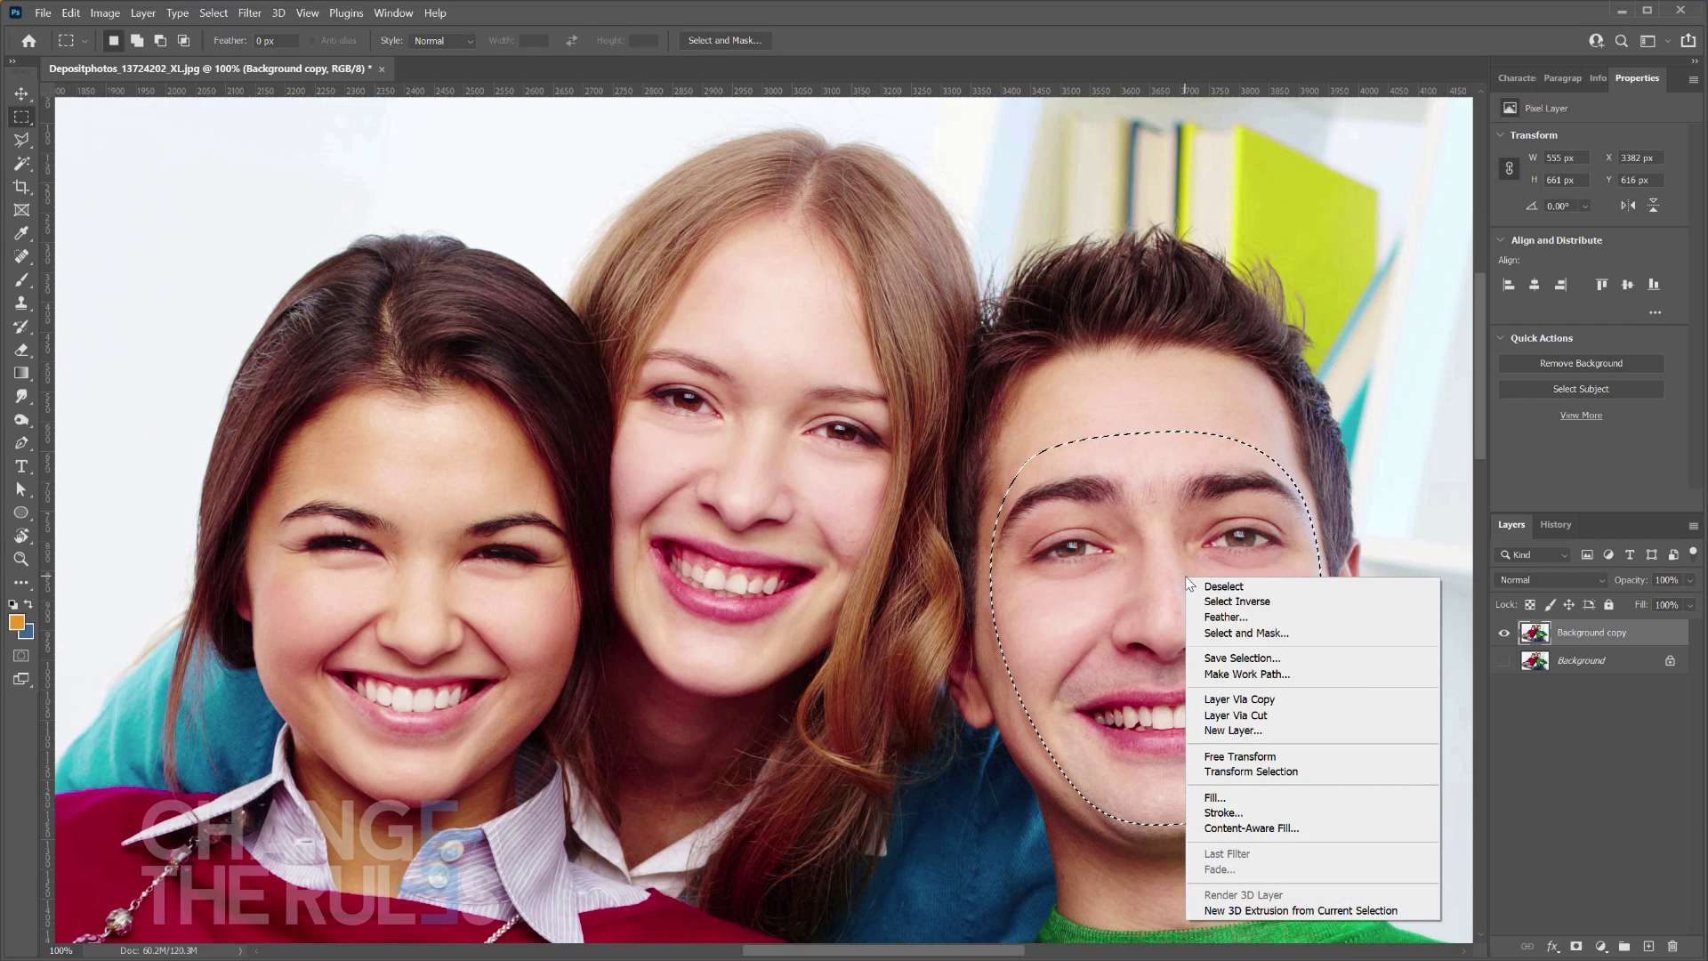
{"action": "left_click", "coordinate": [1237, 699]}
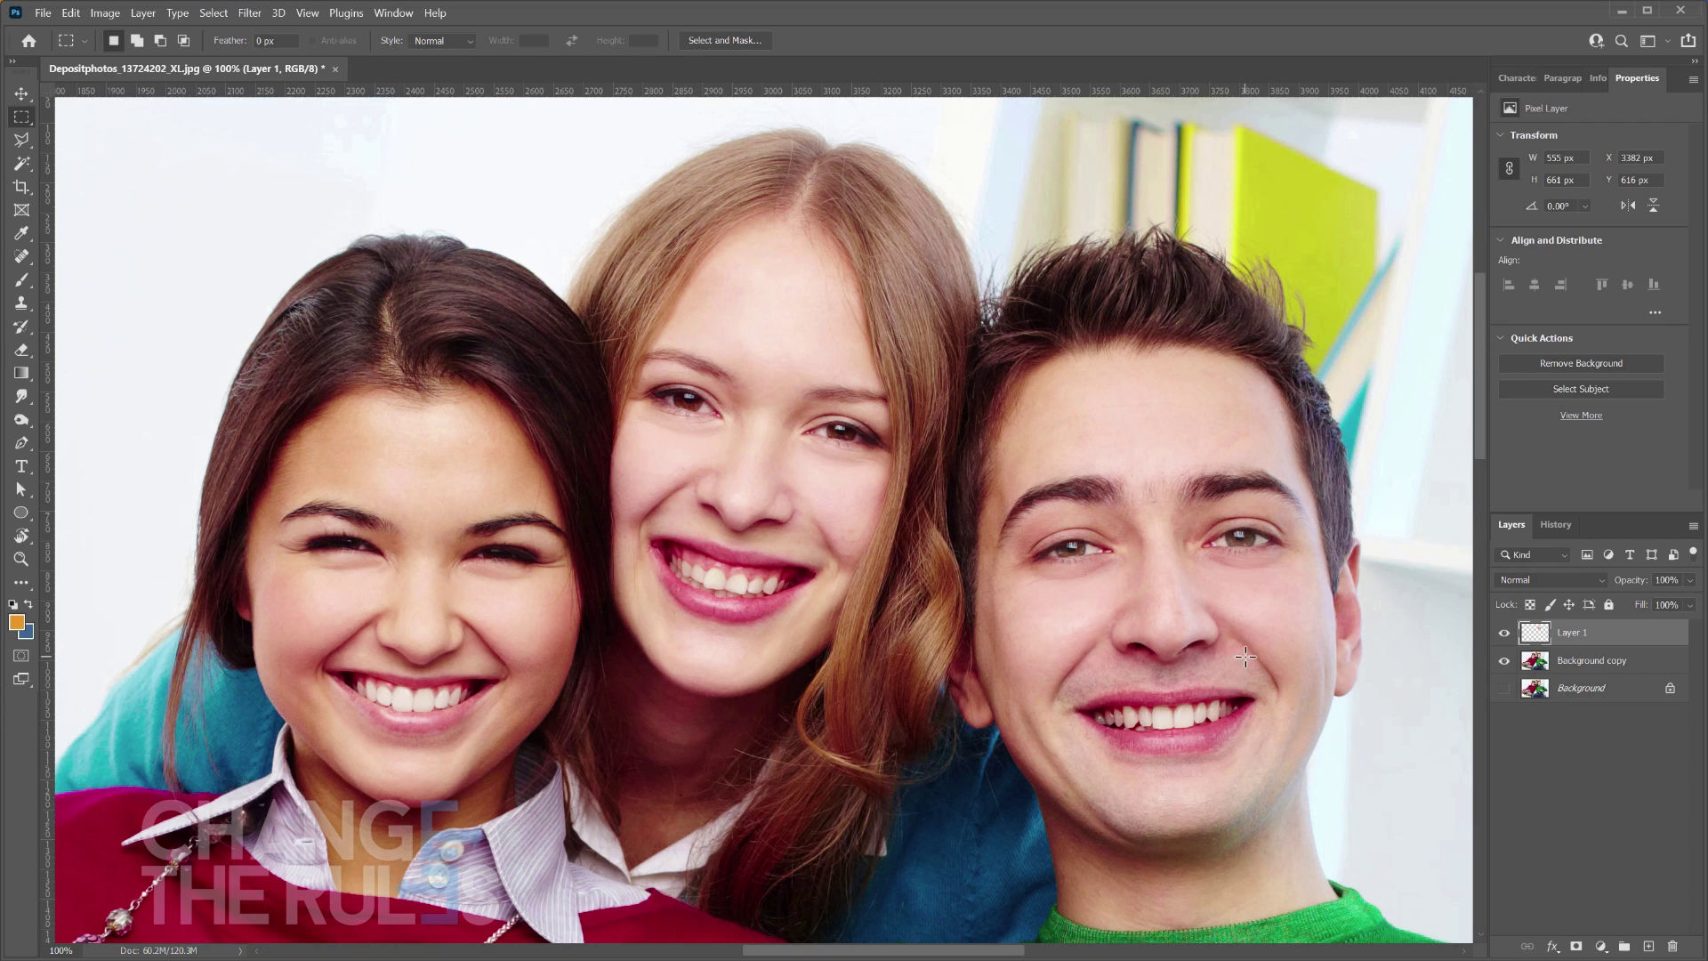
- Duplicate Layer 1 and move the copy over the left woman's face
{"action": "left_click_drag", "start_coordinate": [1612, 634], "coordinate": [1648, 947]}
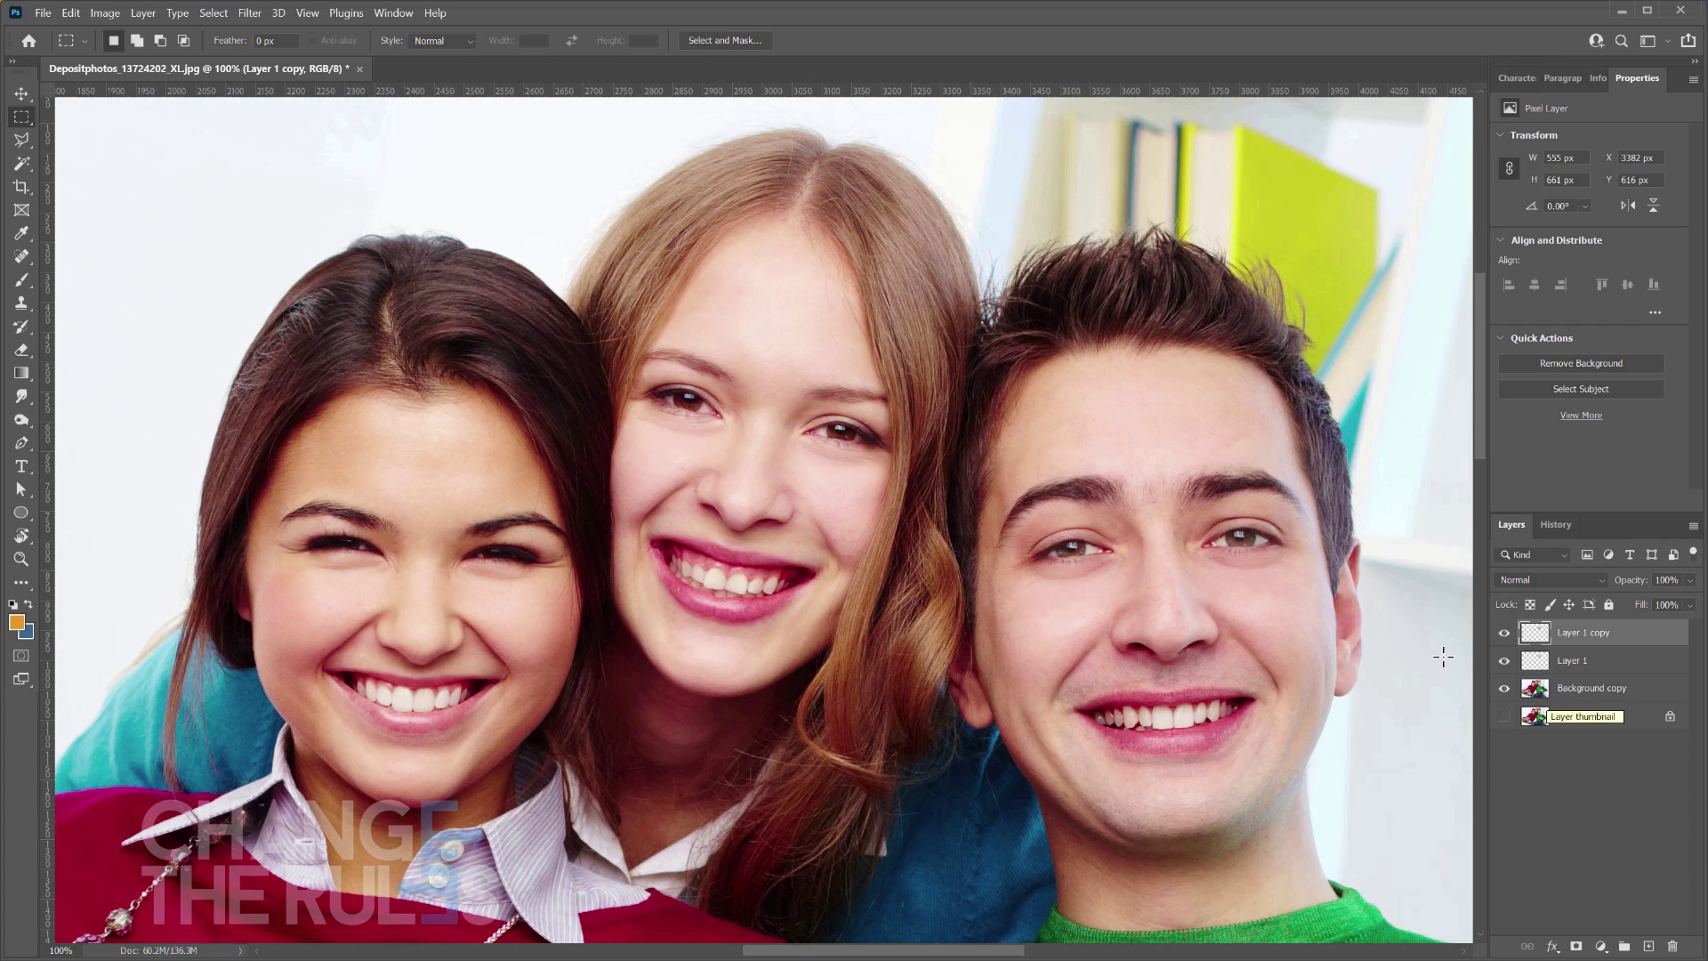
{"action": "key", "text": "v"}
{"action": "left_click_drag", "start_coordinate": [1118, 644], "coordinate": [411, 618]}
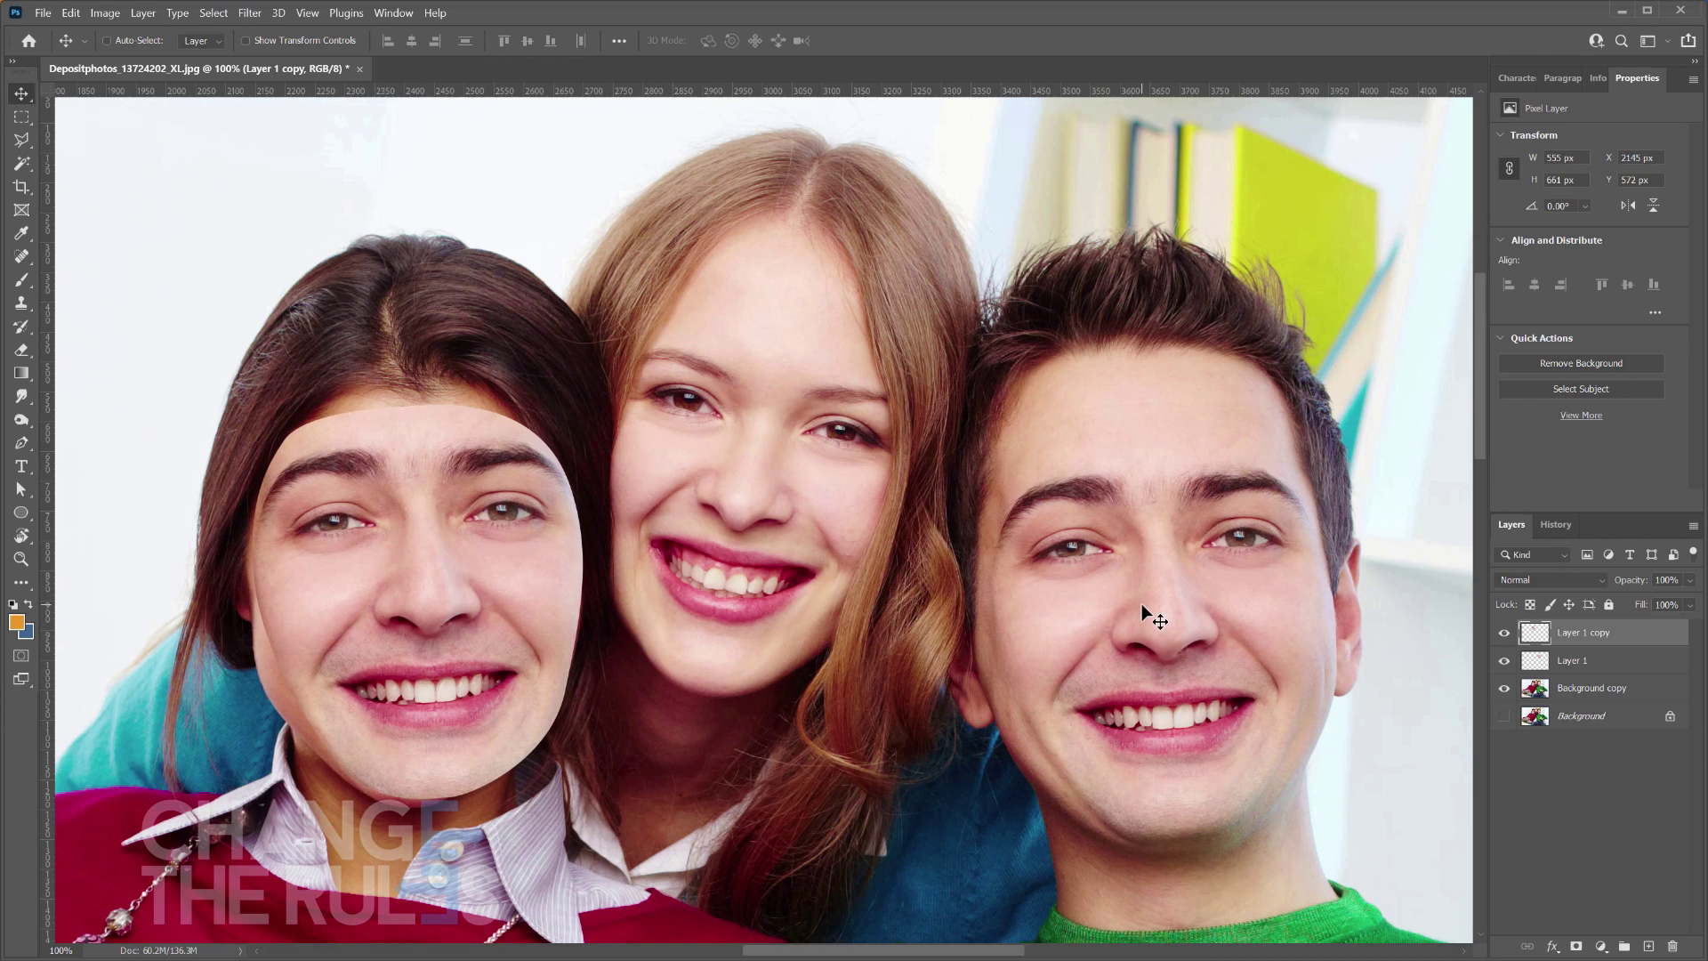
- Lower Layer 1 copy's opacity to 74% and nudge it onto the left woman's face
{"action": "left_click", "coordinate": [1690, 580]}
{"action": "left_click_drag", "start_coordinate": [1689, 605], "coordinate": [1669, 600]}
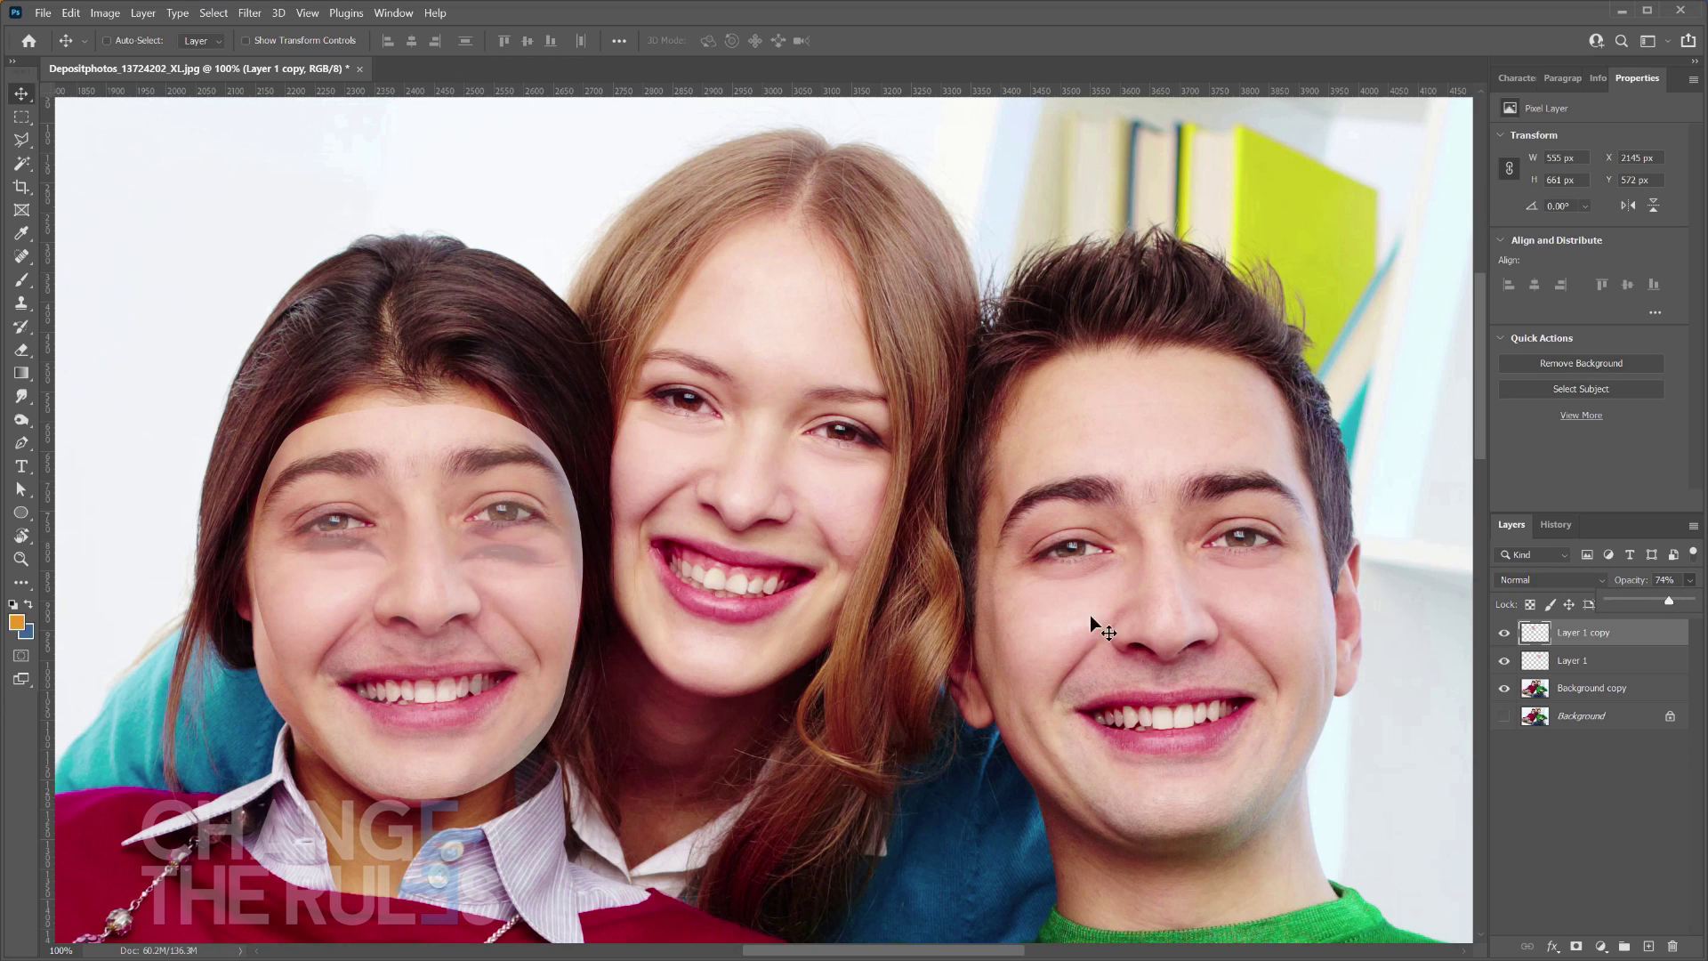
{"action": "left_click_drag", "start_coordinate": [429, 598], "coordinate": [426, 600]}
- Rotate the face about 6.5°, scale it to fit her head, and restore 100% opacity
{"action": "key", "text": "ctrl+t"}
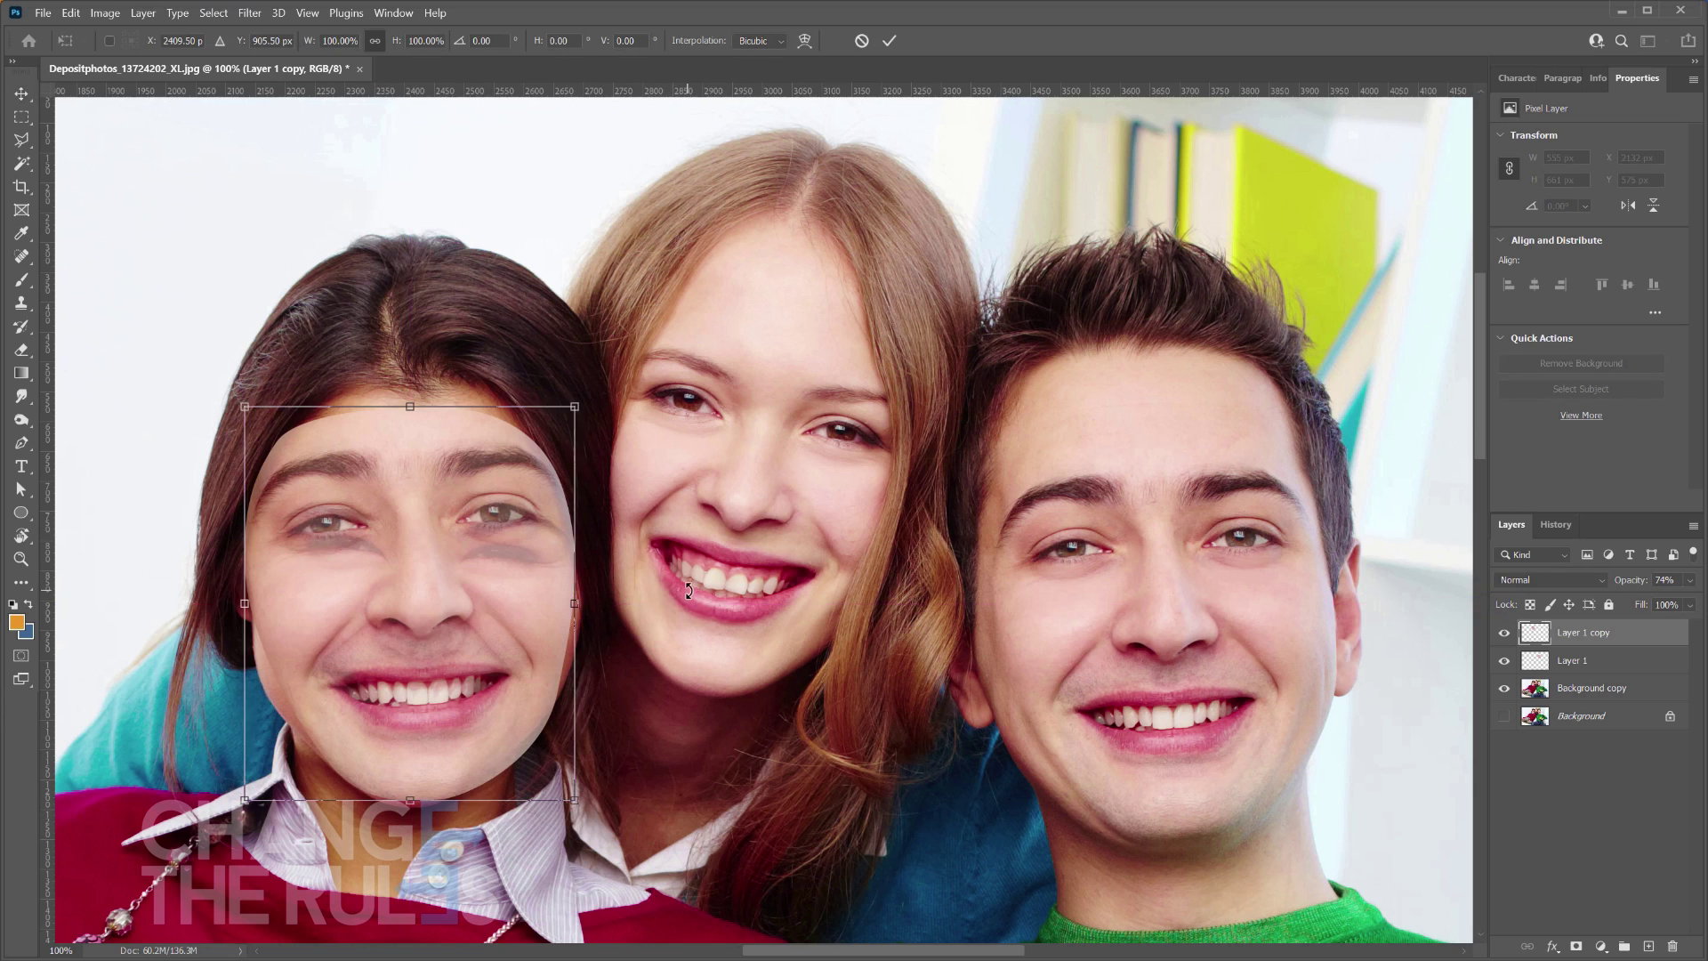
{"action": "left_click_drag", "start_coordinate": [660, 592], "coordinate": [633, 606]}
{"action": "left_click_drag", "start_coordinate": [530, 580], "coordinate": [525, 616]}
{"action": "left_click_drag", "start_coordinate": [546, 839], "coordinate": [543, 805]}
{"action": "left_click_drag", "start_coordinate": [266, 411], "coordinate": [273, 431]}
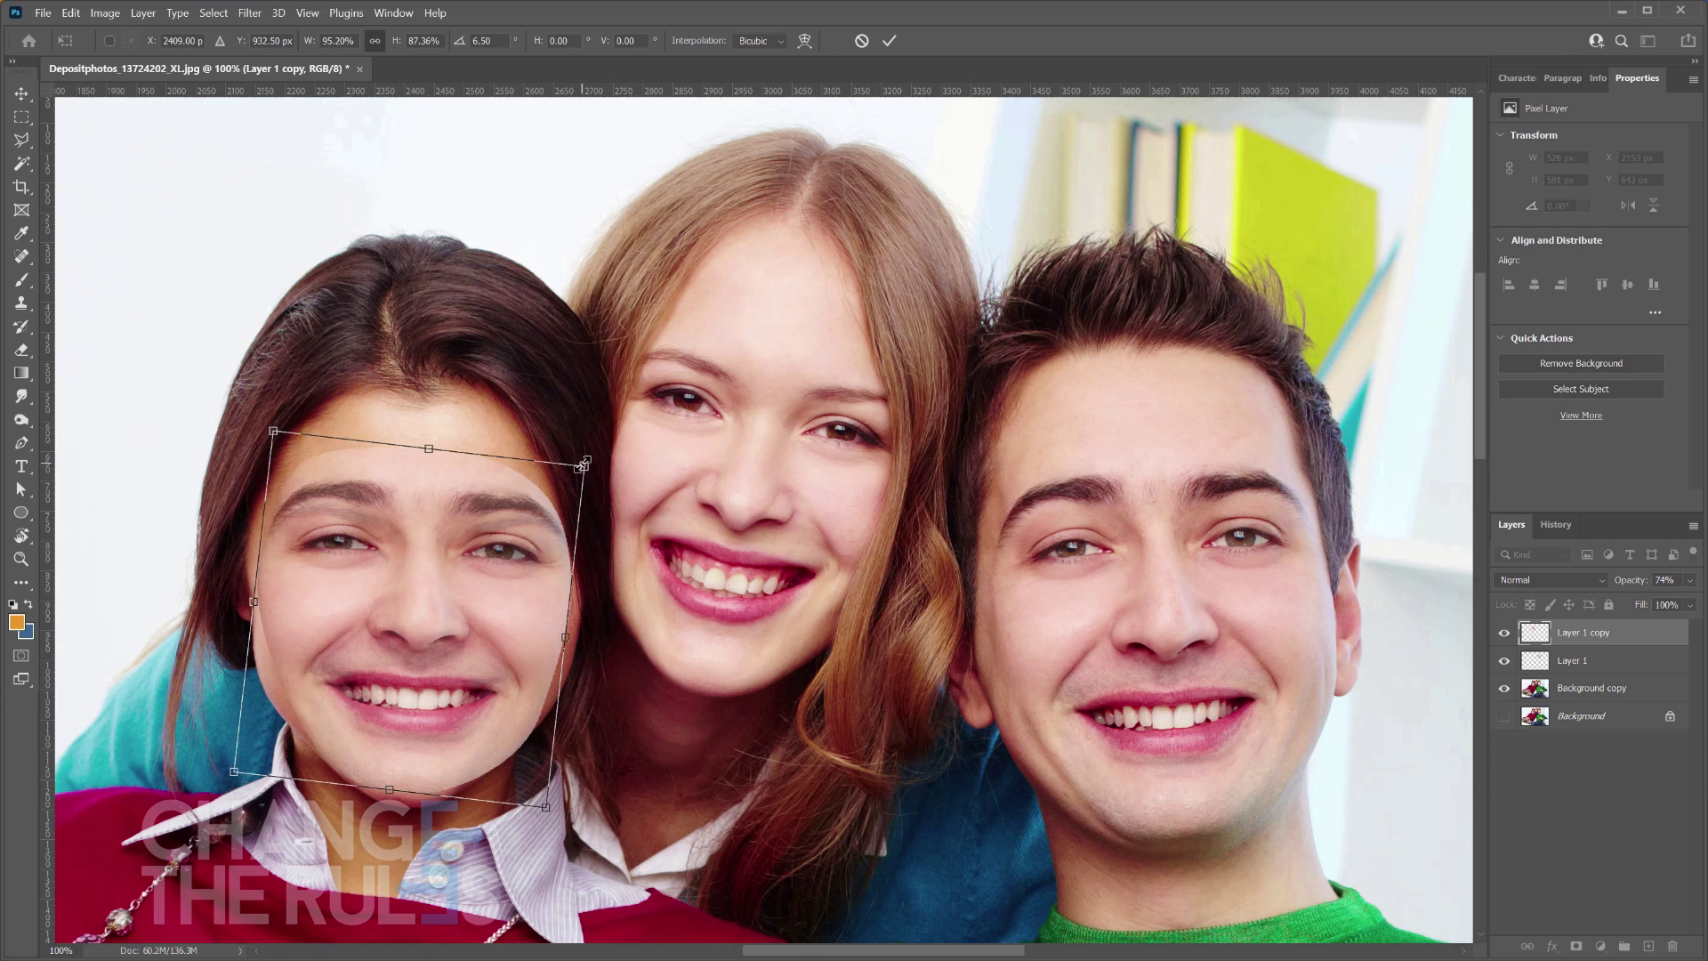
{"action": "left_click_drag", "start_coordinate": [583, 464], "coordinate": [590, 459]}
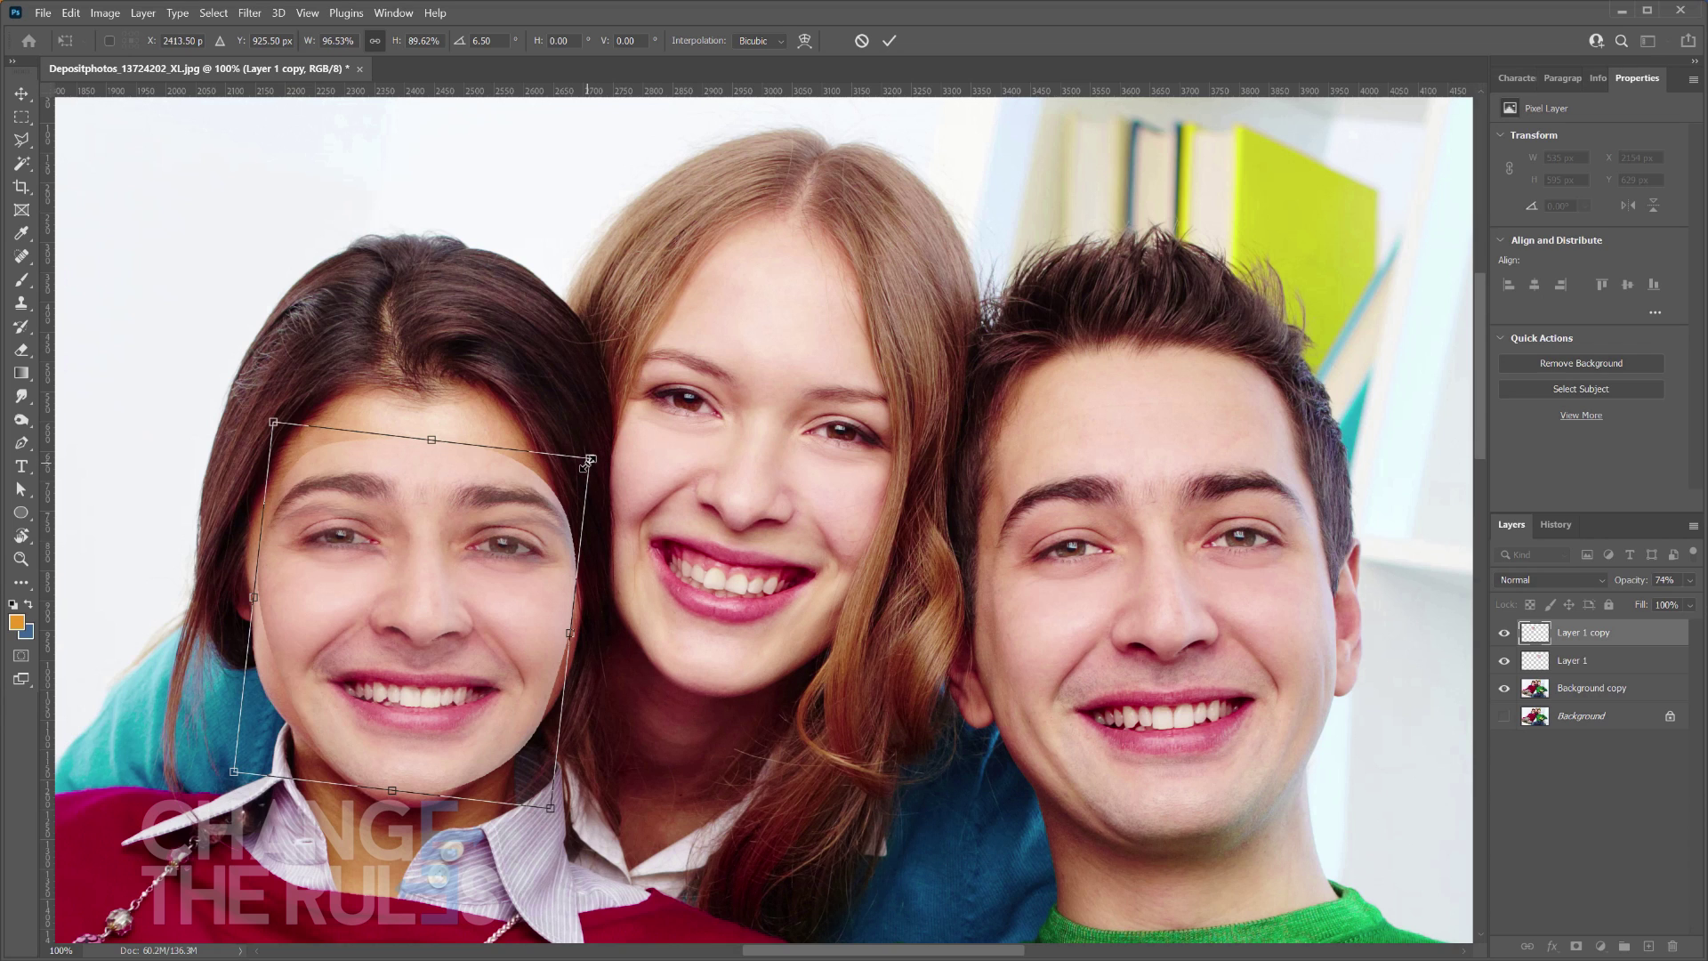
{"action": "key", "text": "Return"}
{"action": "left_click", "coordinate": [1690, 580]}
{"action": "left_click_drag", "start_coordinate": [1680, 601], "coordinate": [1699, 600]}
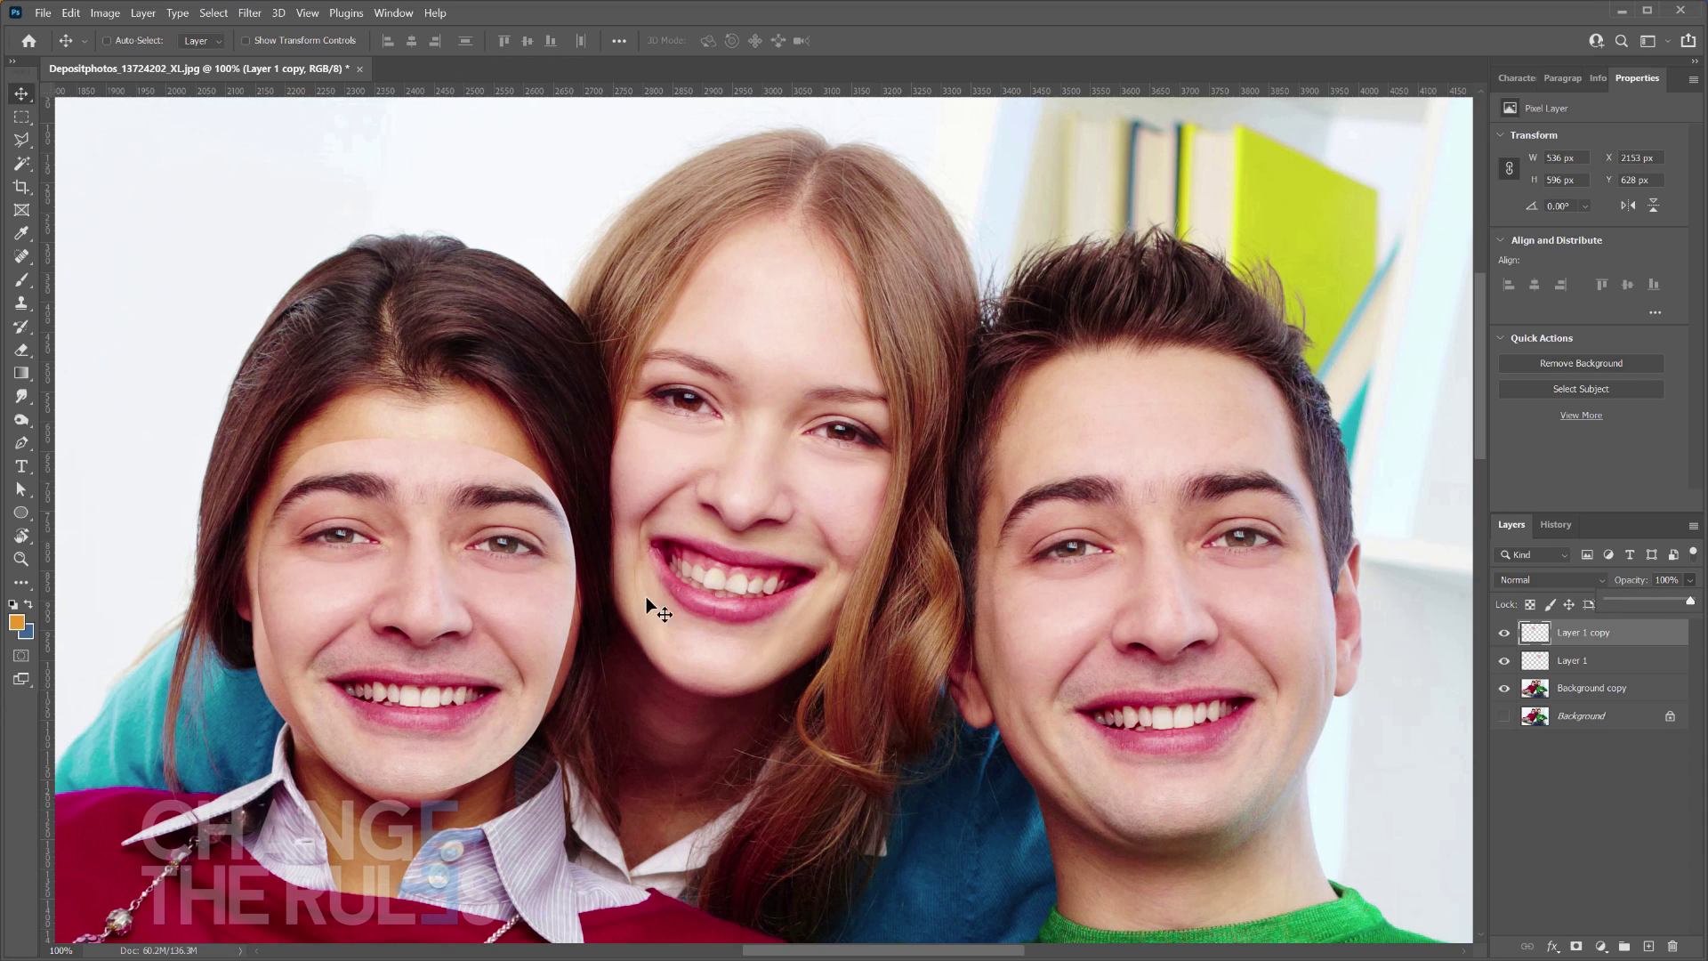
- Load Layer 1 copy's outline as a selection, hide that layer, and contract the selection 15 pixels
{"action": "left_click", "coordinate": [1532, 633], "text": "ctrl"}
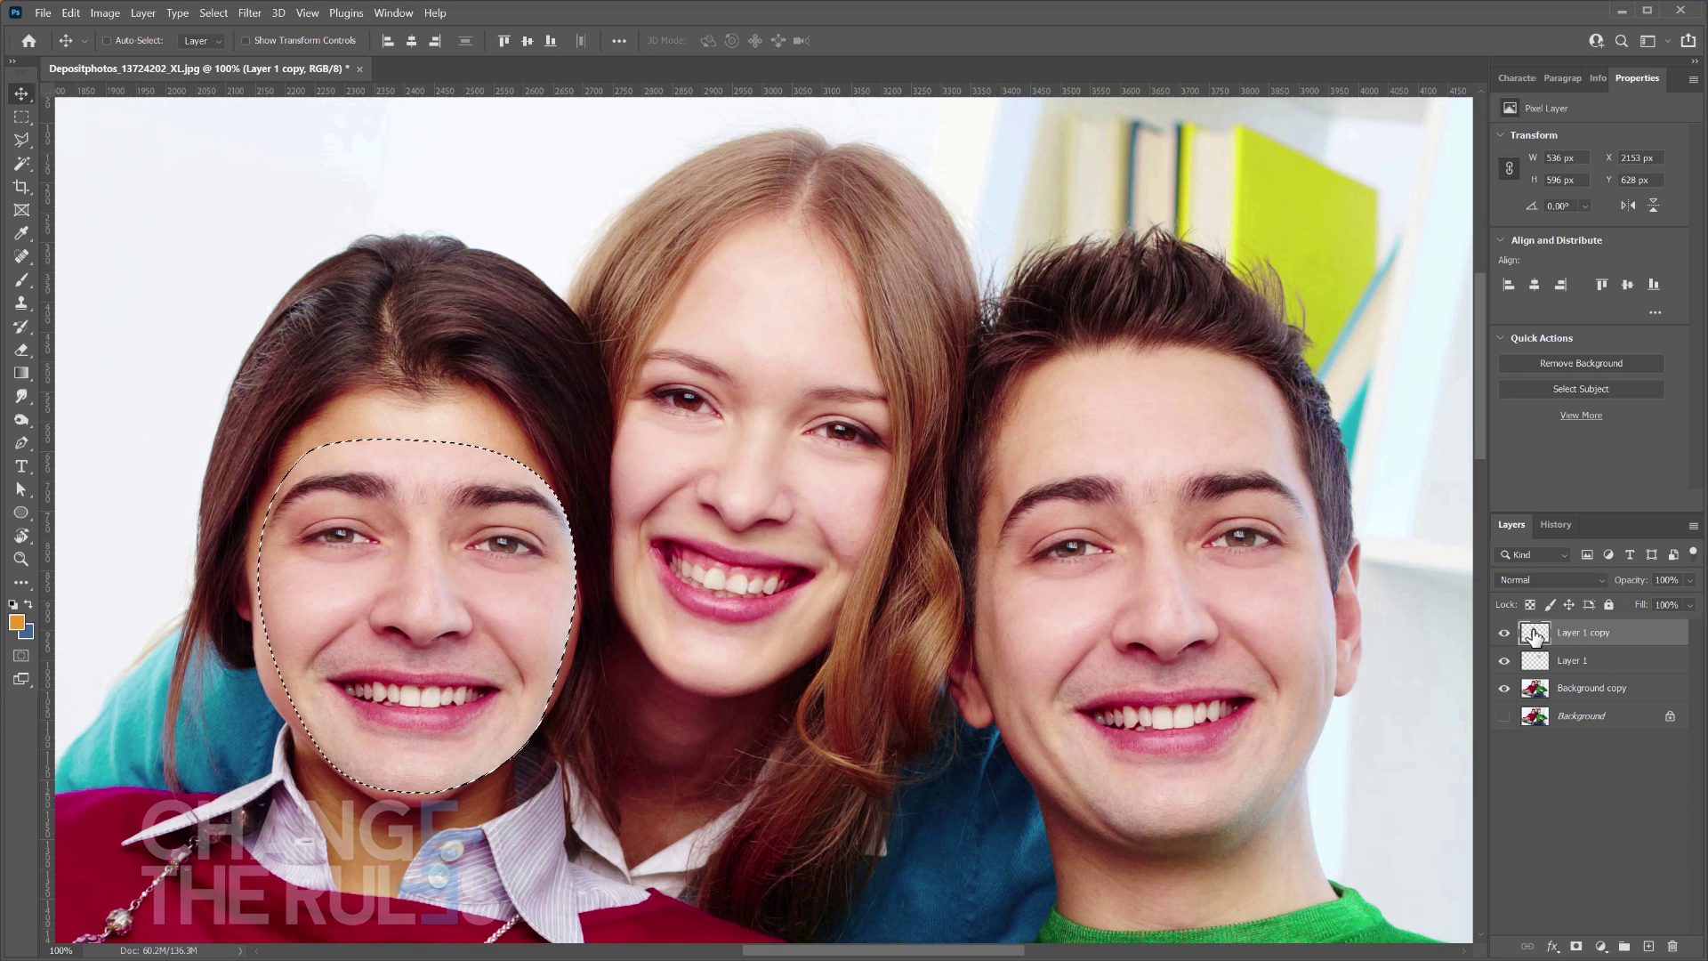
{"action": "left_click", "coordinate": [1504, 633]}
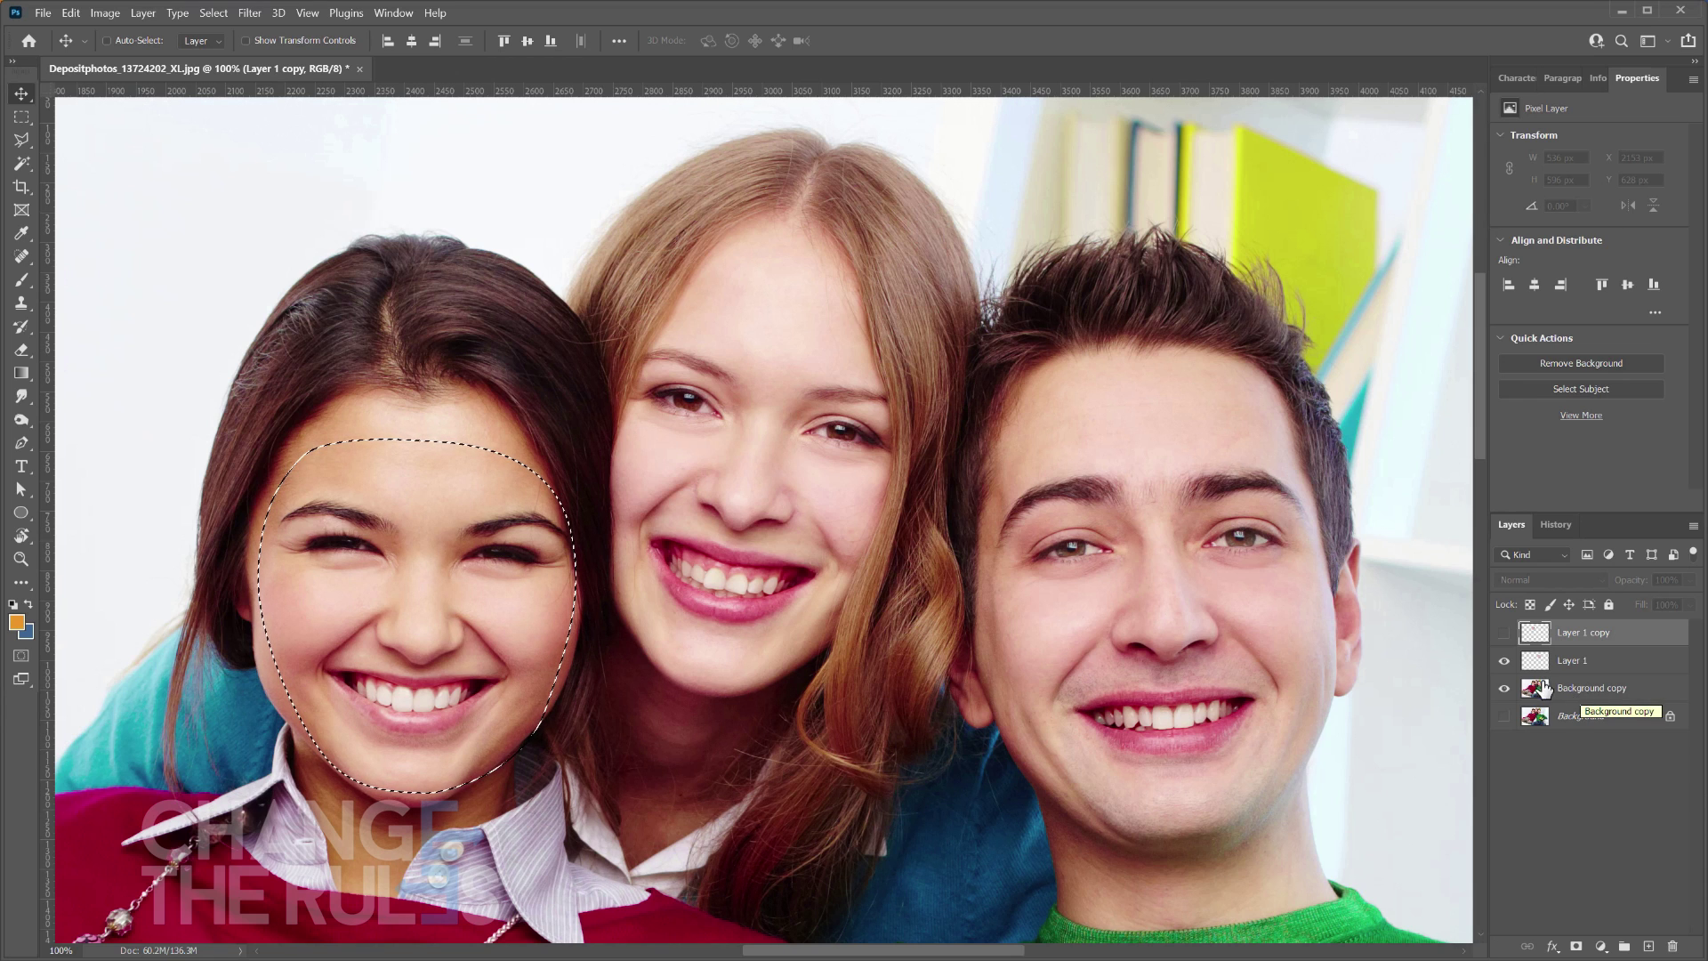
{"action": "left_click", "coordinate": [215, 13]}
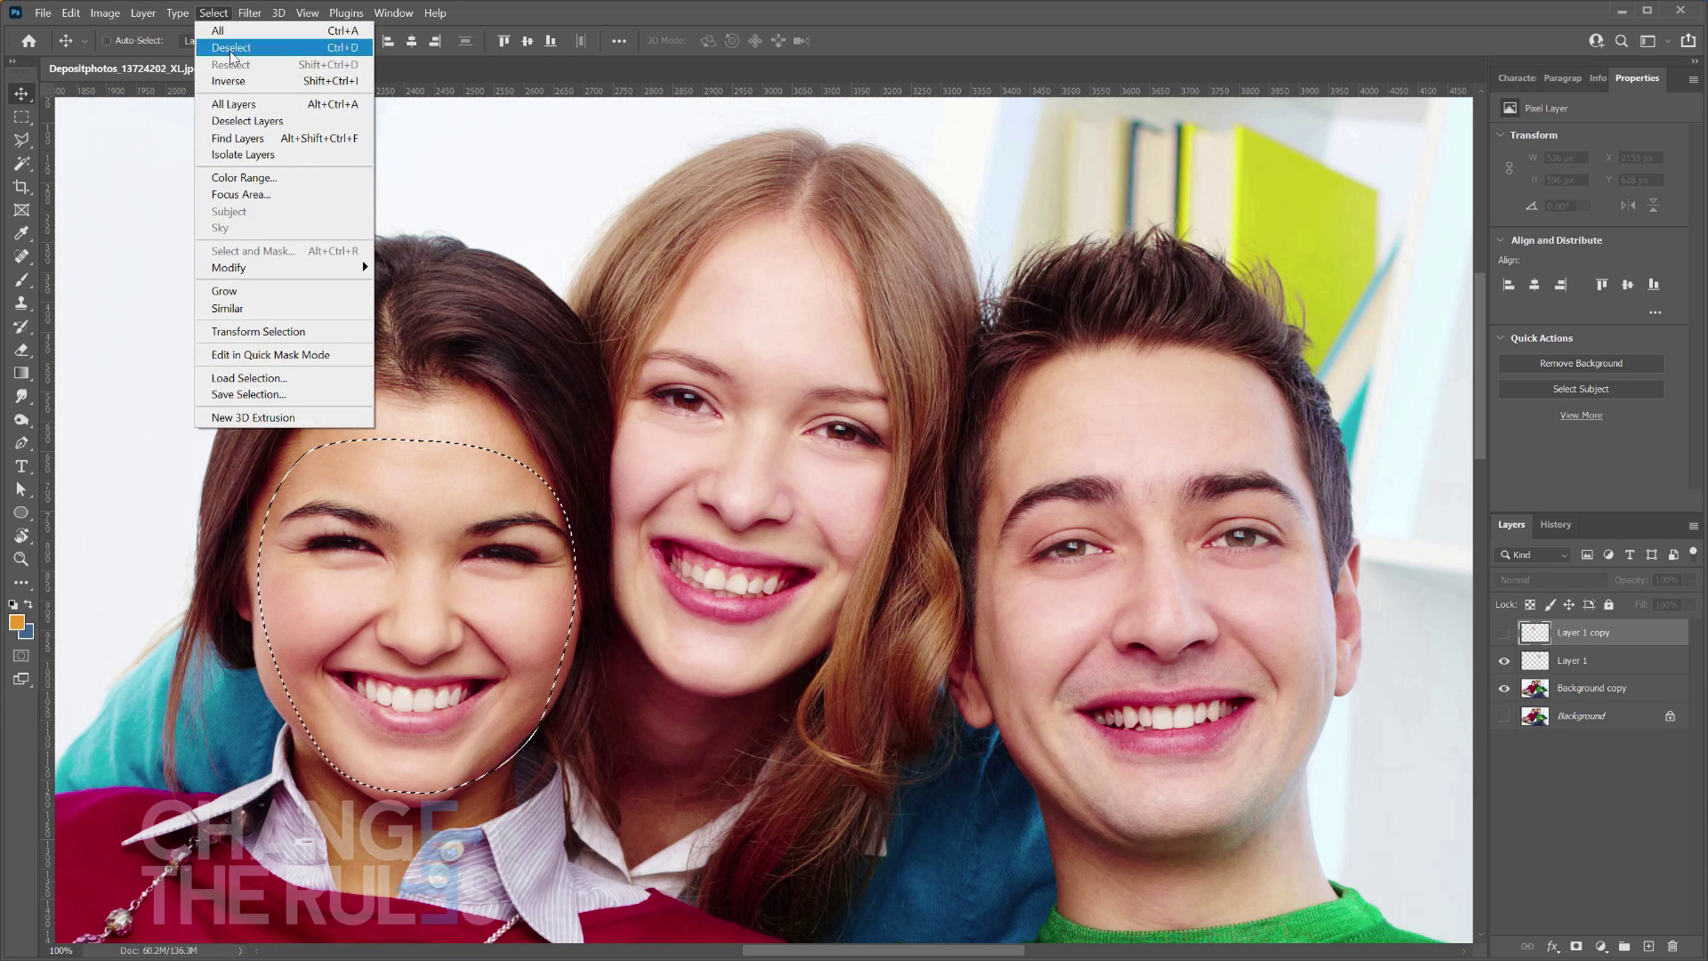
{"action": "mouse_move", "coordinate": [272, 275]}
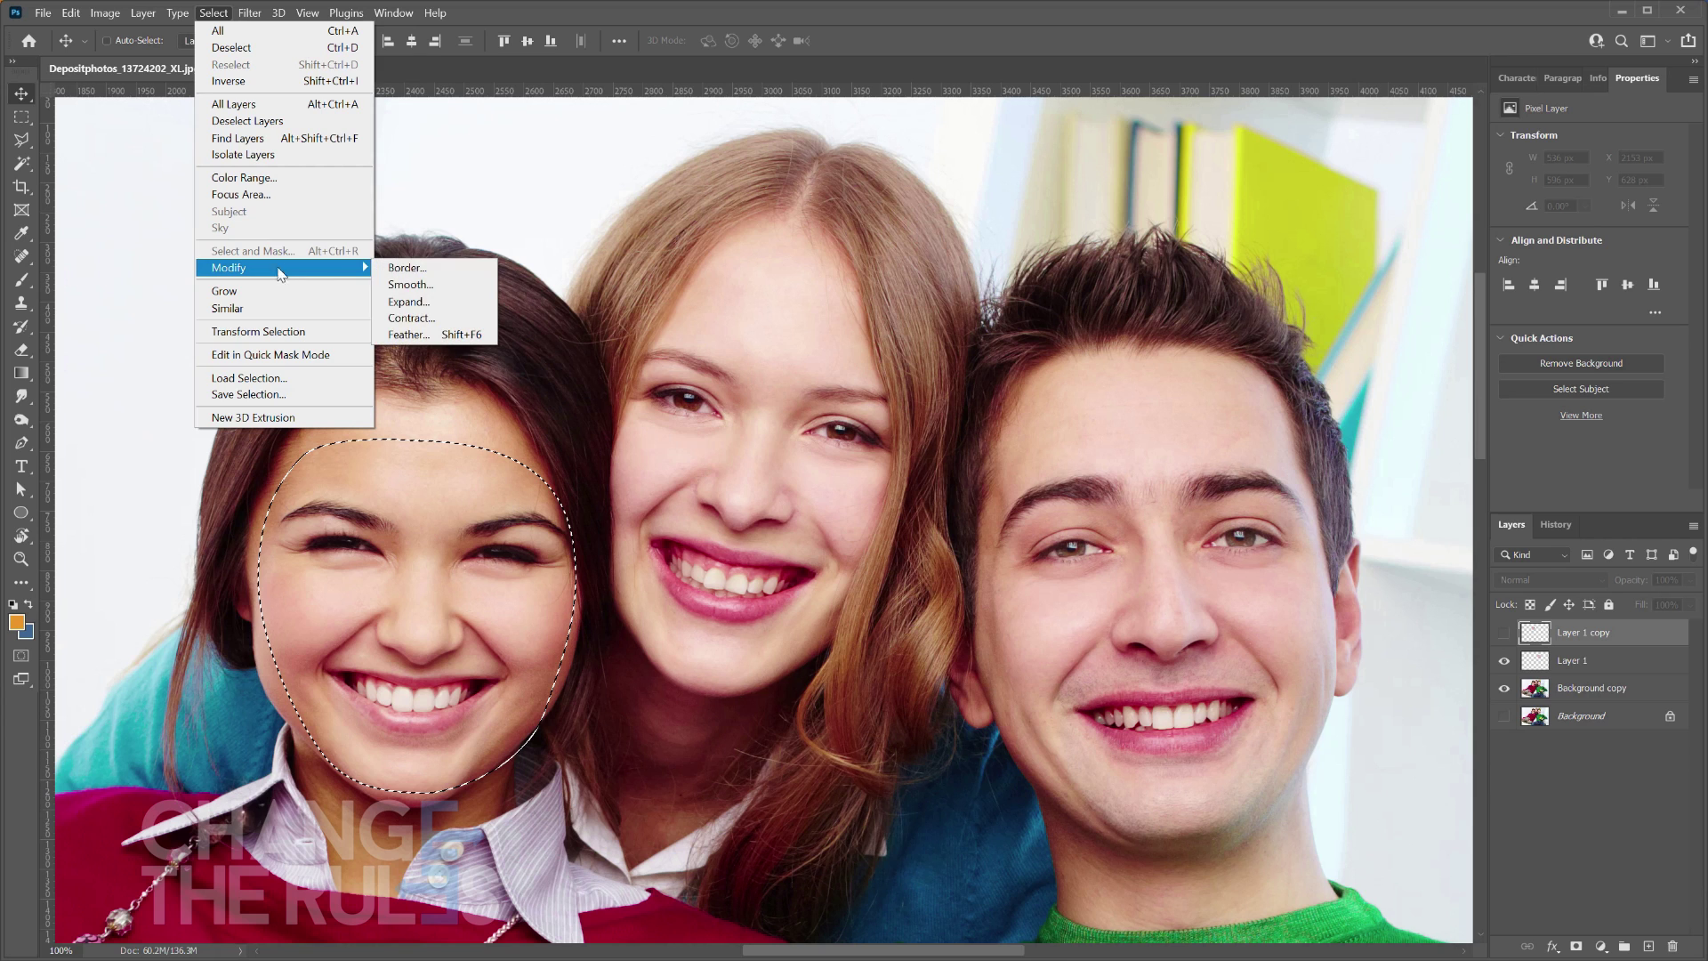
{"action": "left_click", "coordinate": [411, 318]}
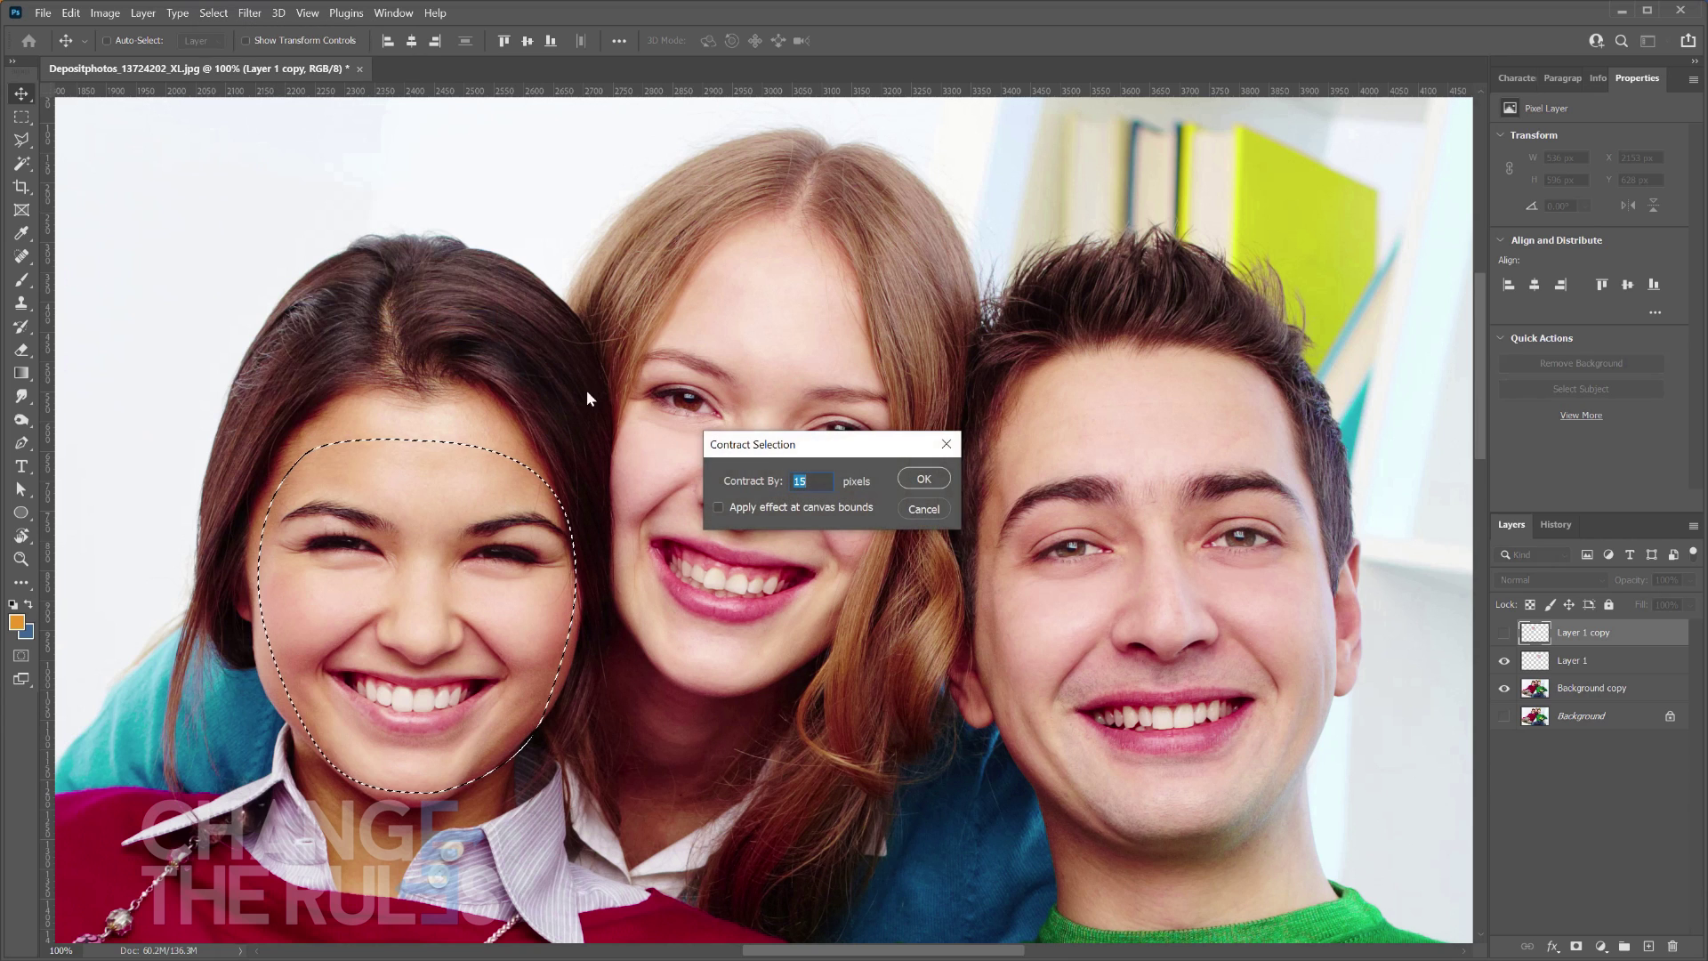
{"action": "left_click", "coordinate": [922, 482]}
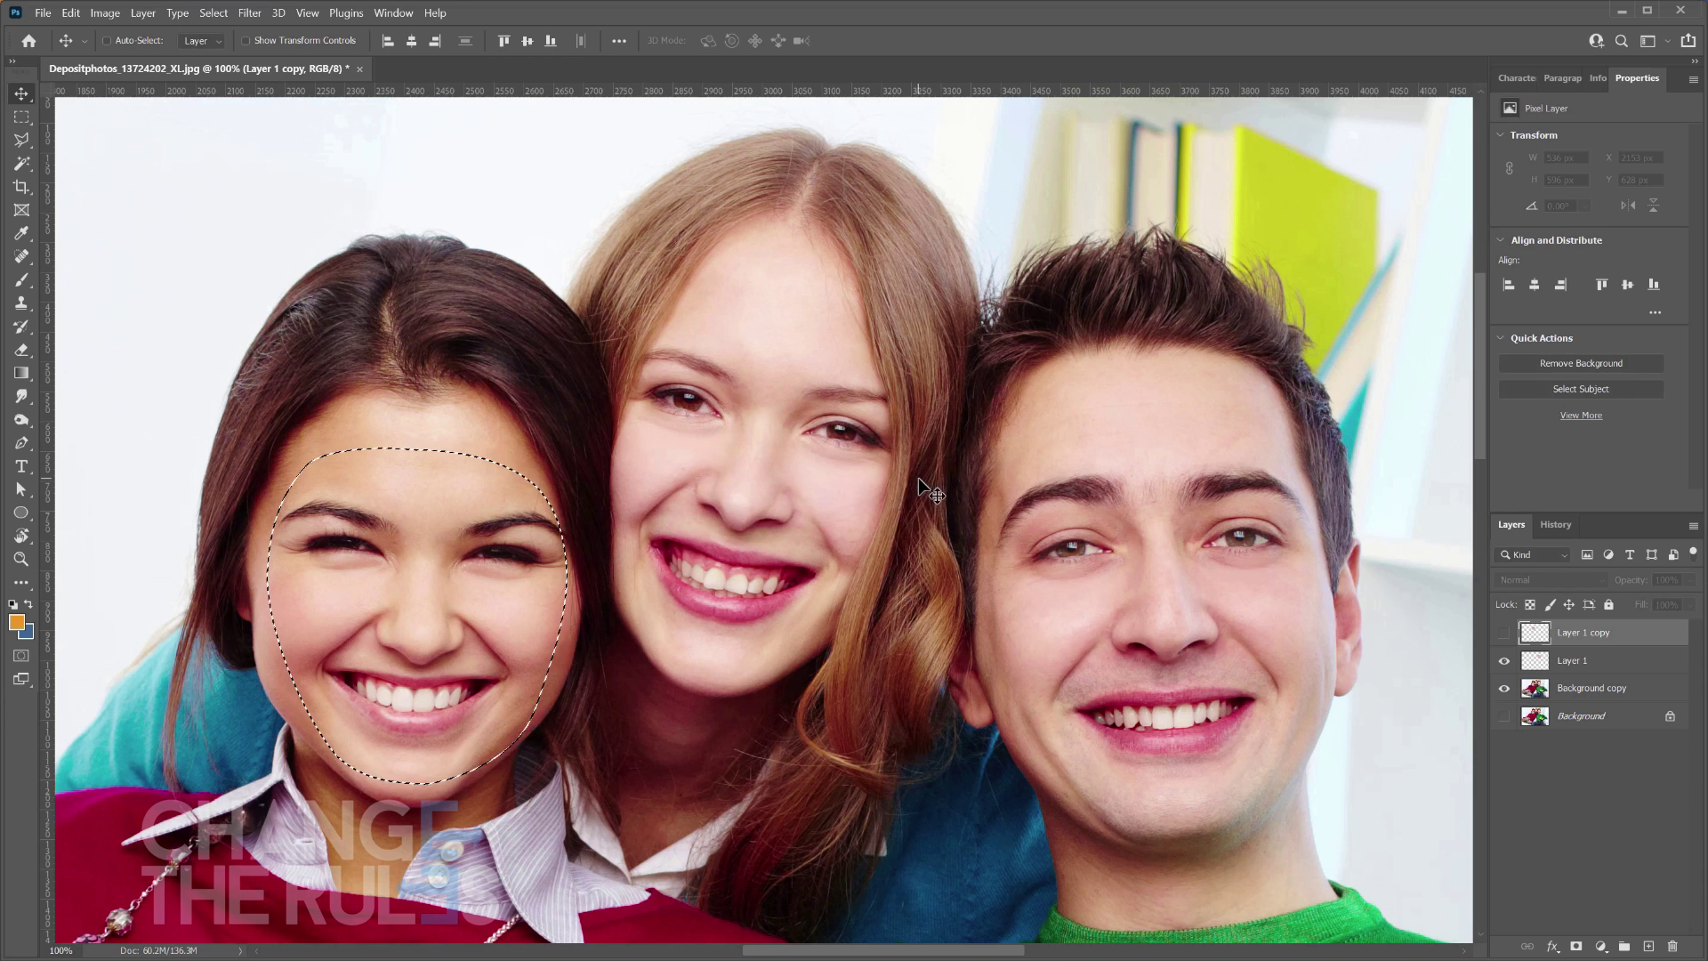
{"action": "left_click", "coordinate": [1606, 695]}
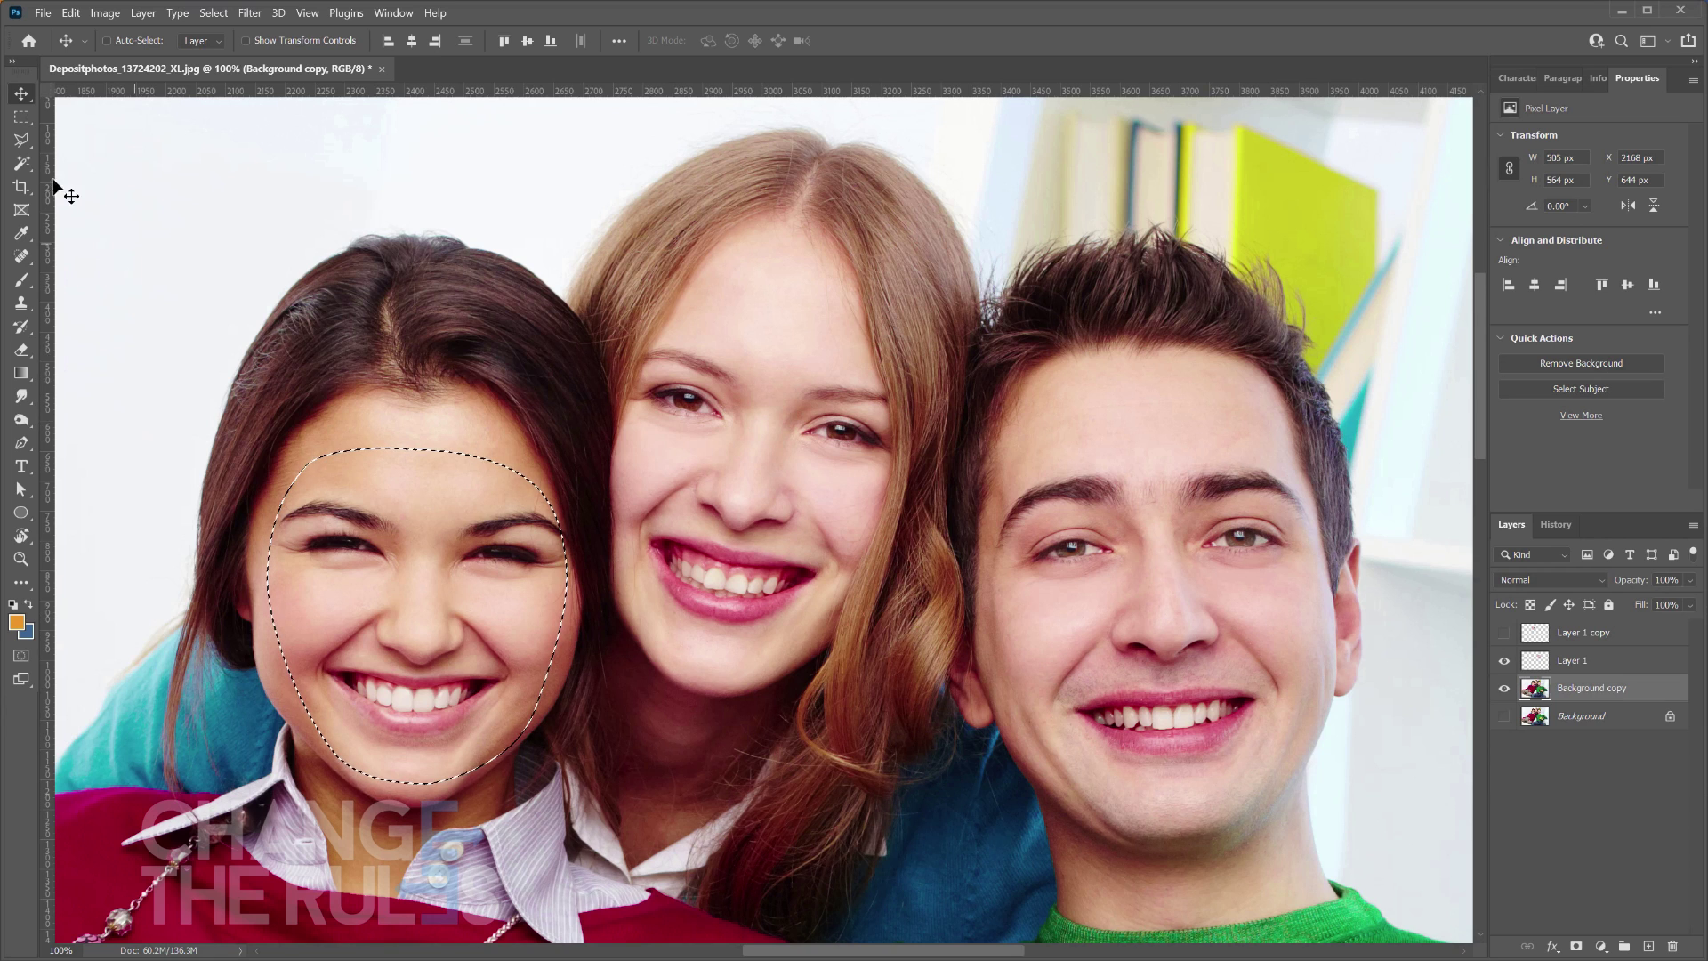
- Delete the left woman's inner face from Background copy, deselect, and reshow Layer 1 copy with both layers selected
{"action": "left_click", "coordinate": [21, 117]}
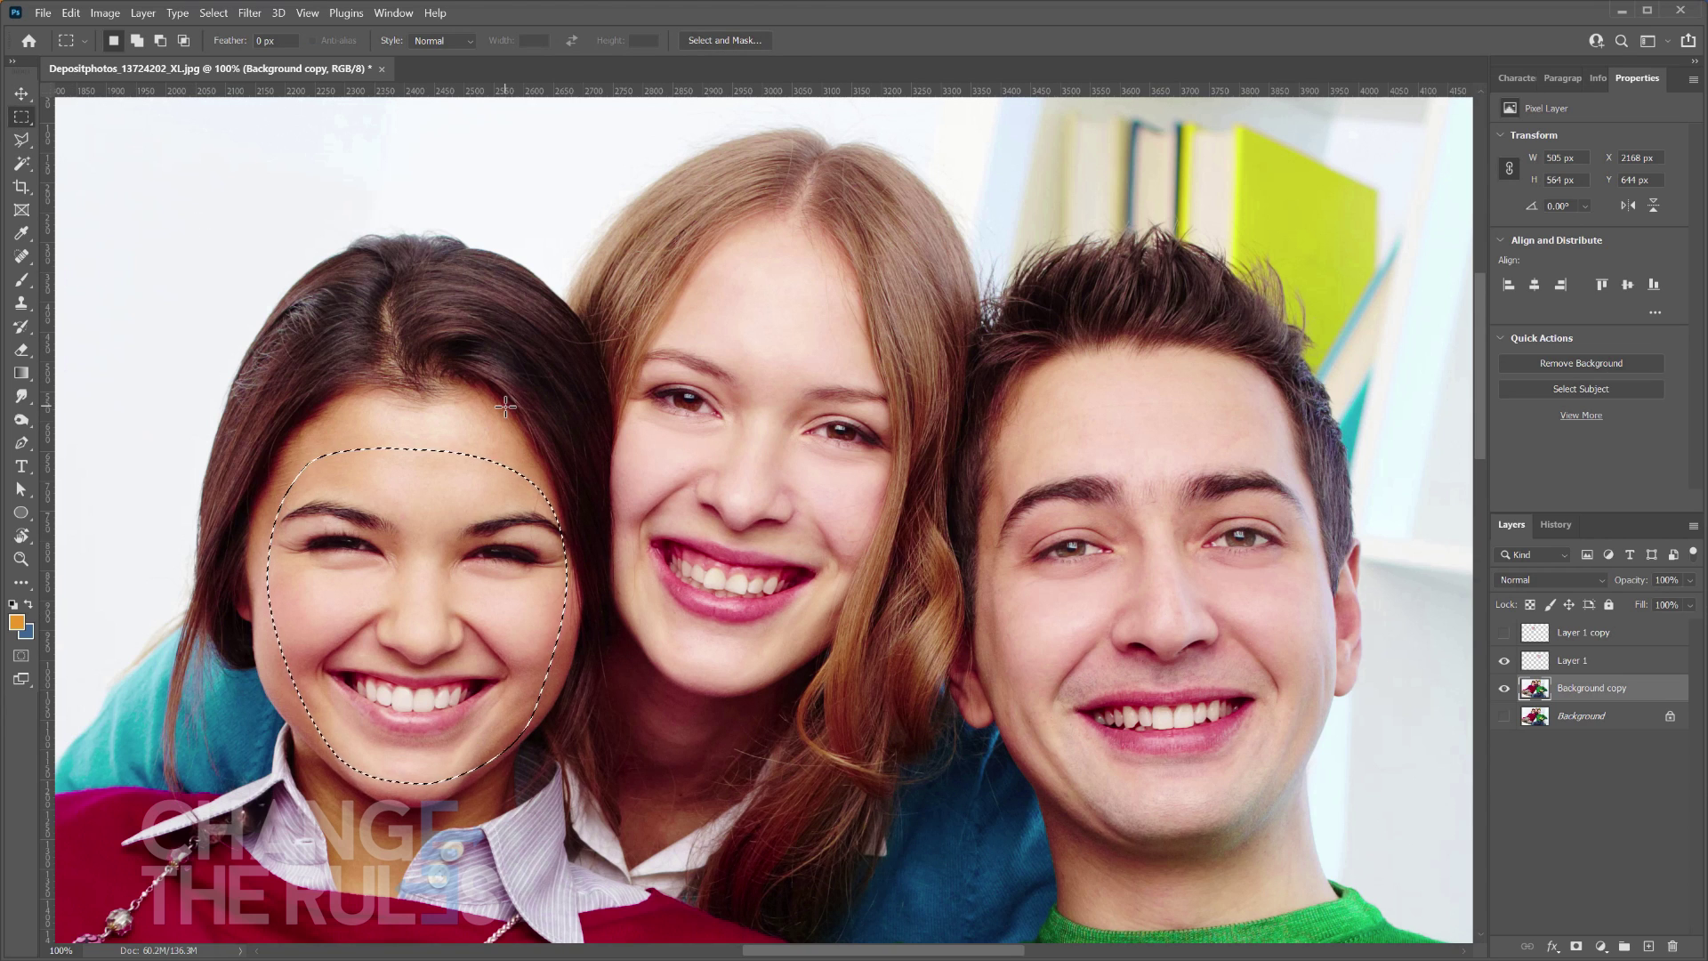
{"action": "key", "text": "Delete"}
{"action": "key", "text": "ctrl+d"}
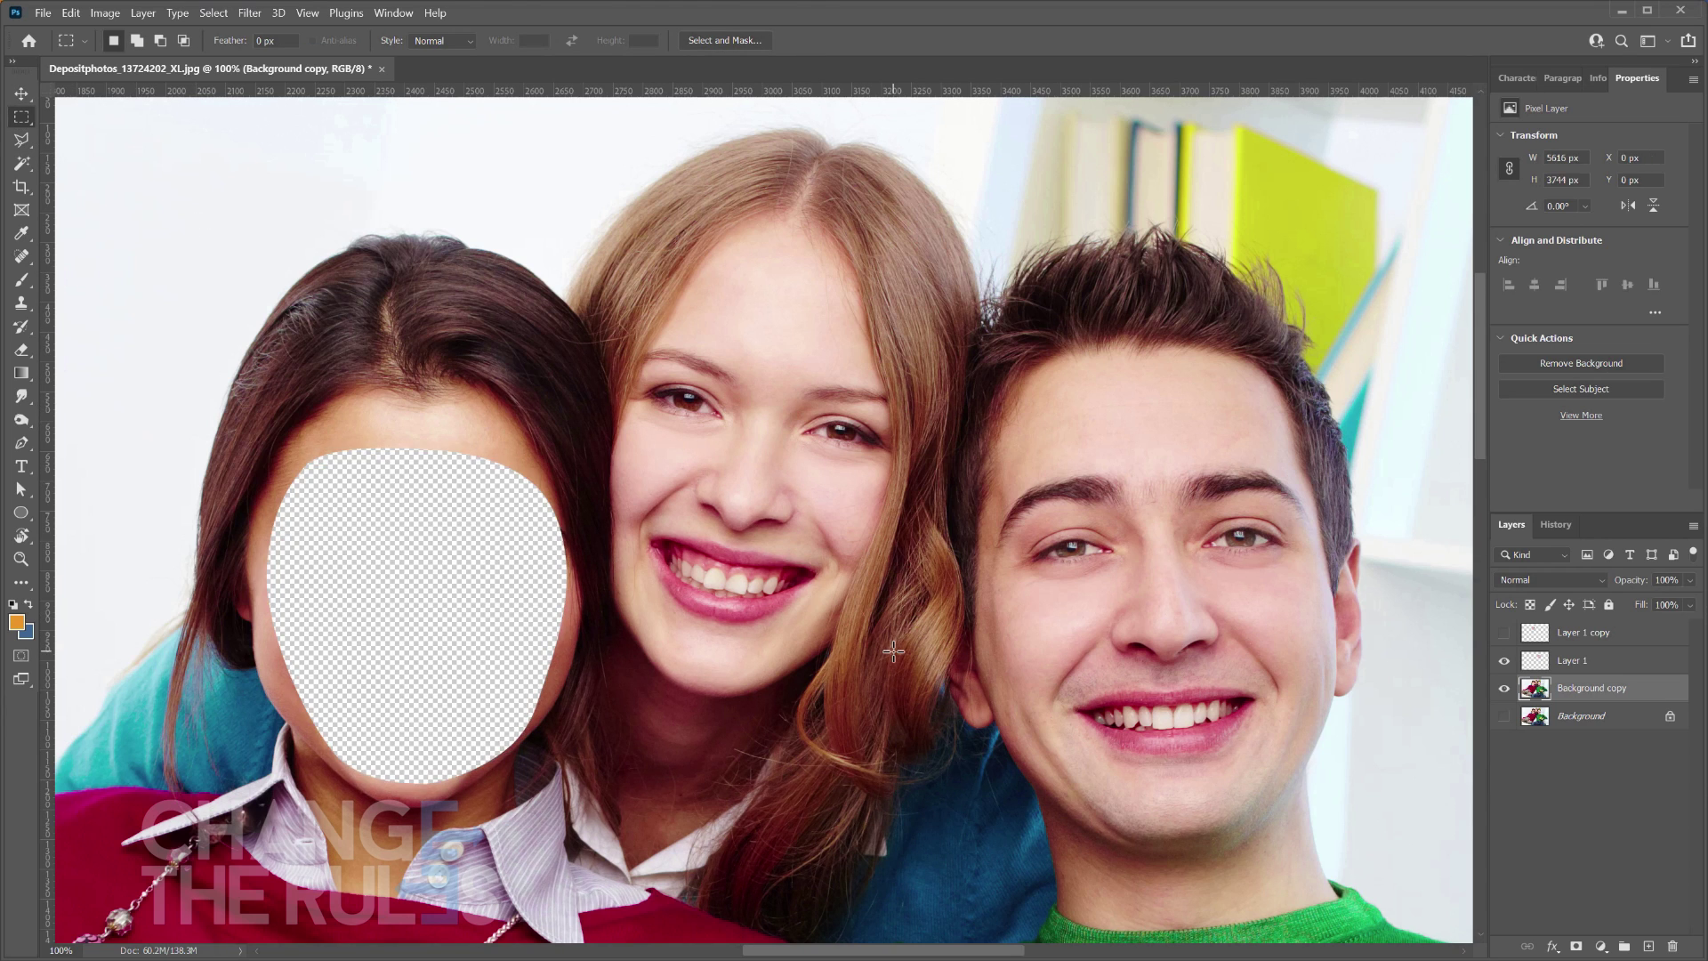
{"action": "key", "text": "v"}
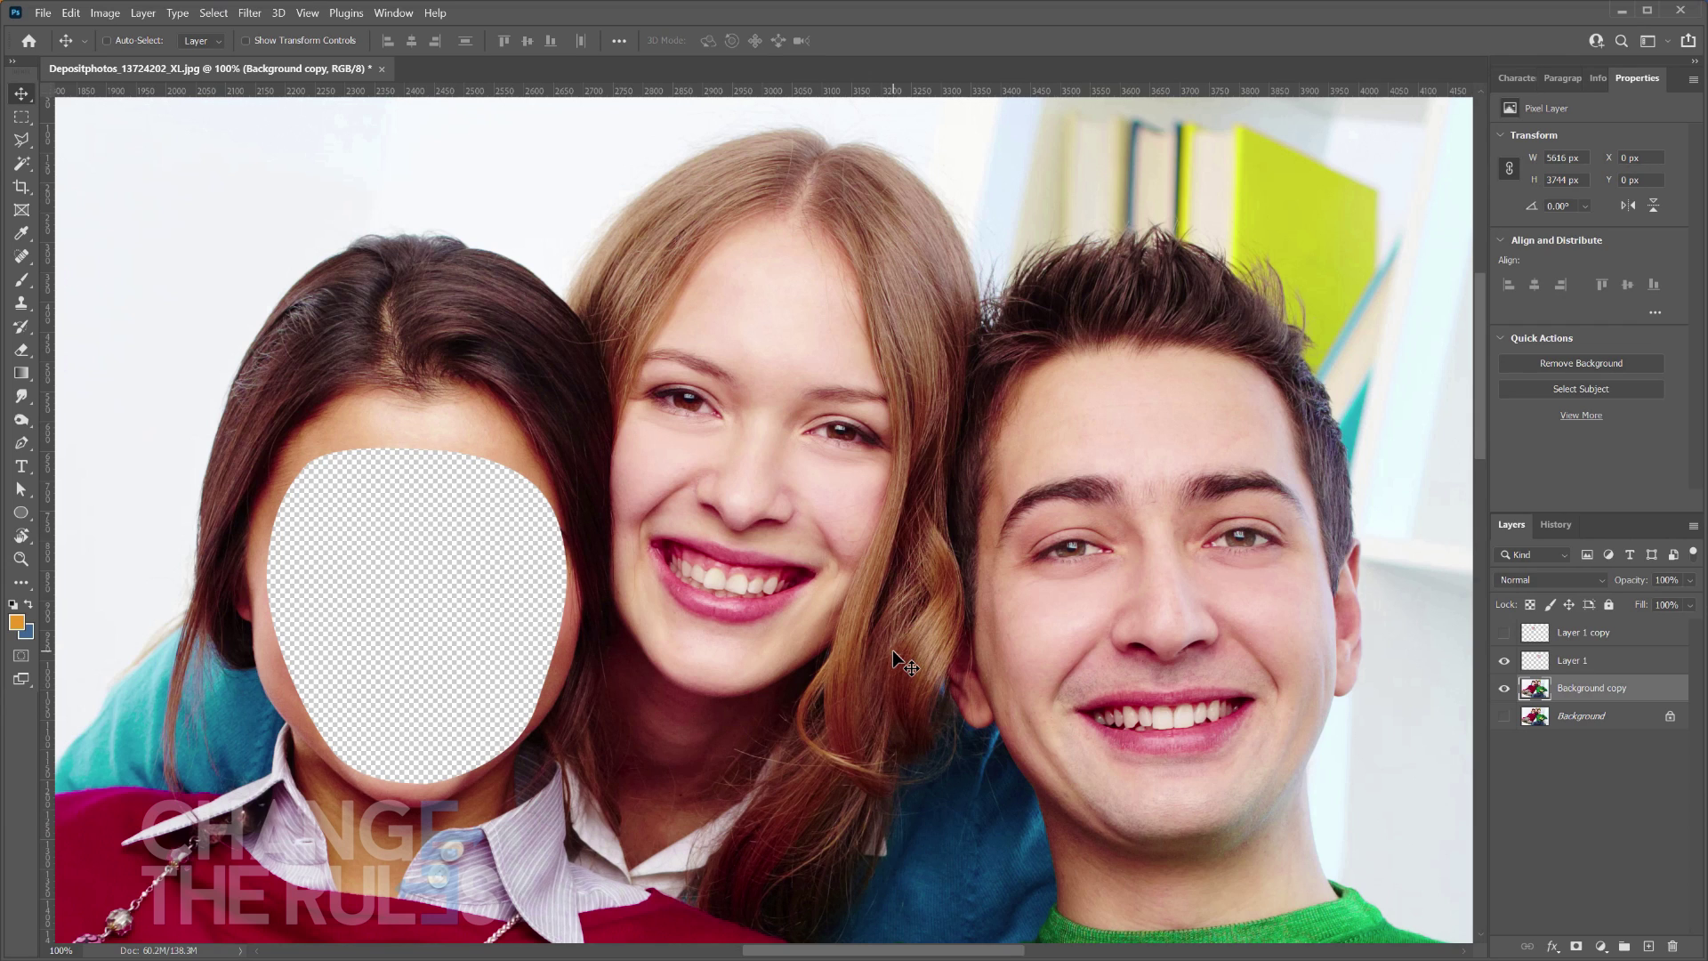
{"action": "left_click", "coordinate": [1503, 632]}
{"action": "key", "text": "ctrl"}
{"action": "left_click", "coordinate": [1610, 633], "text": "ctrl"}
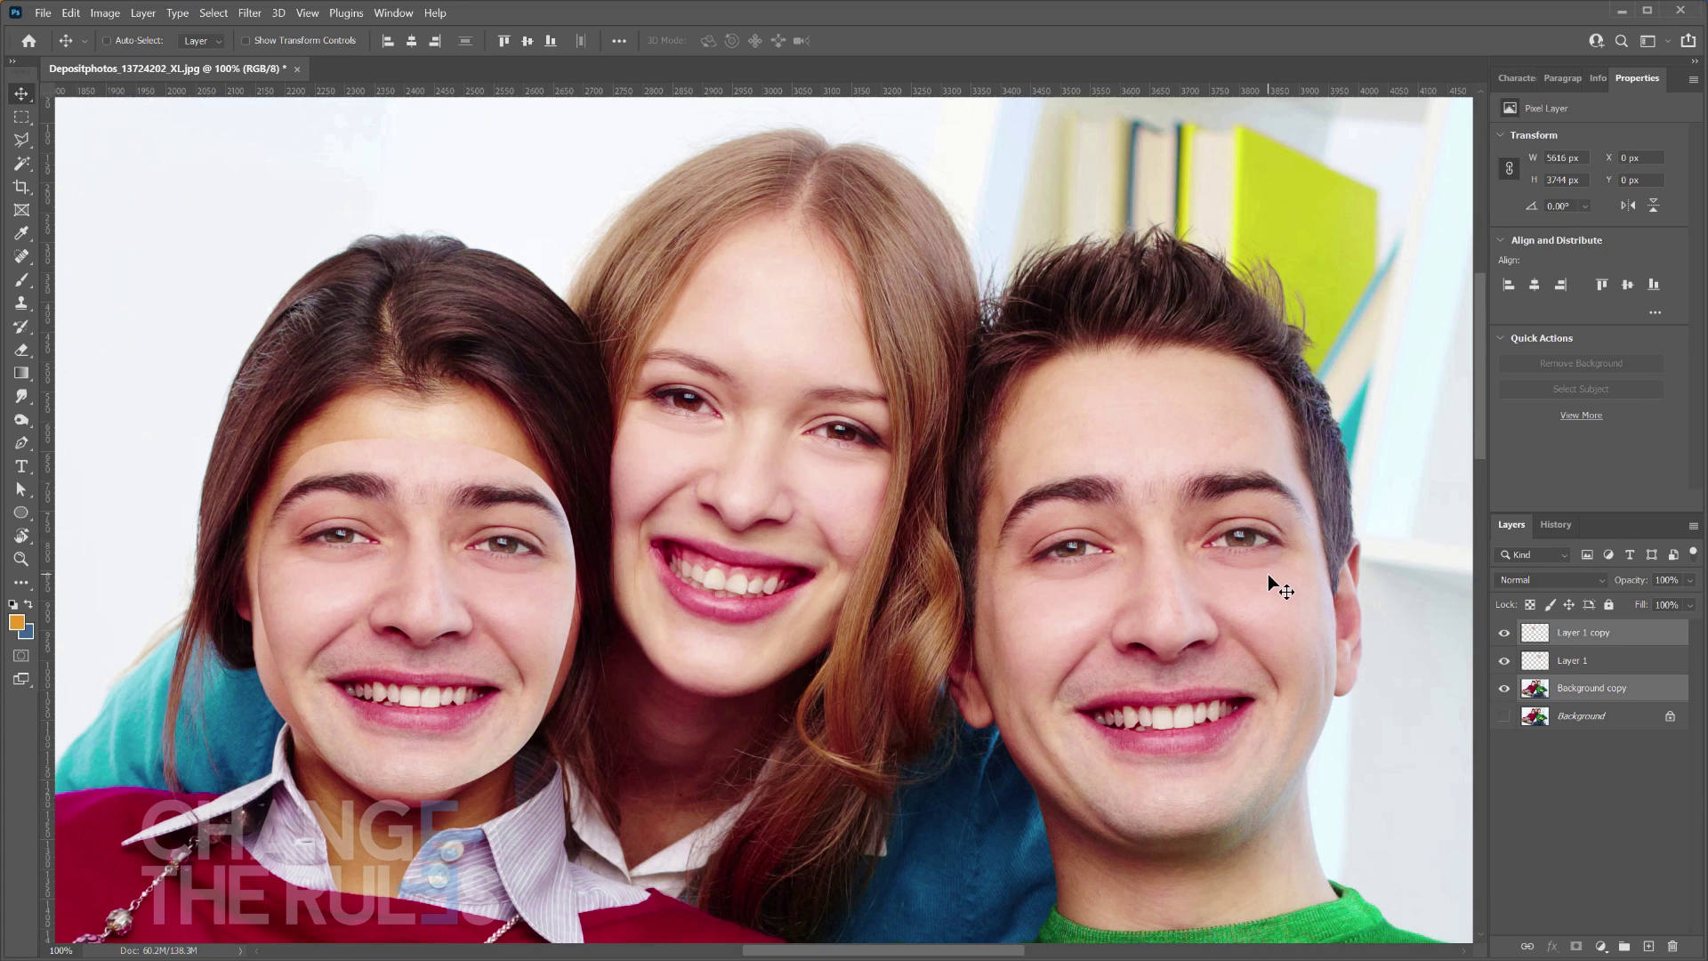
- Auto-Blend Layer 1 copy and Background copy using Panorama with both blending options on
{"action": "left_click", "coordinate": [71, 13]}
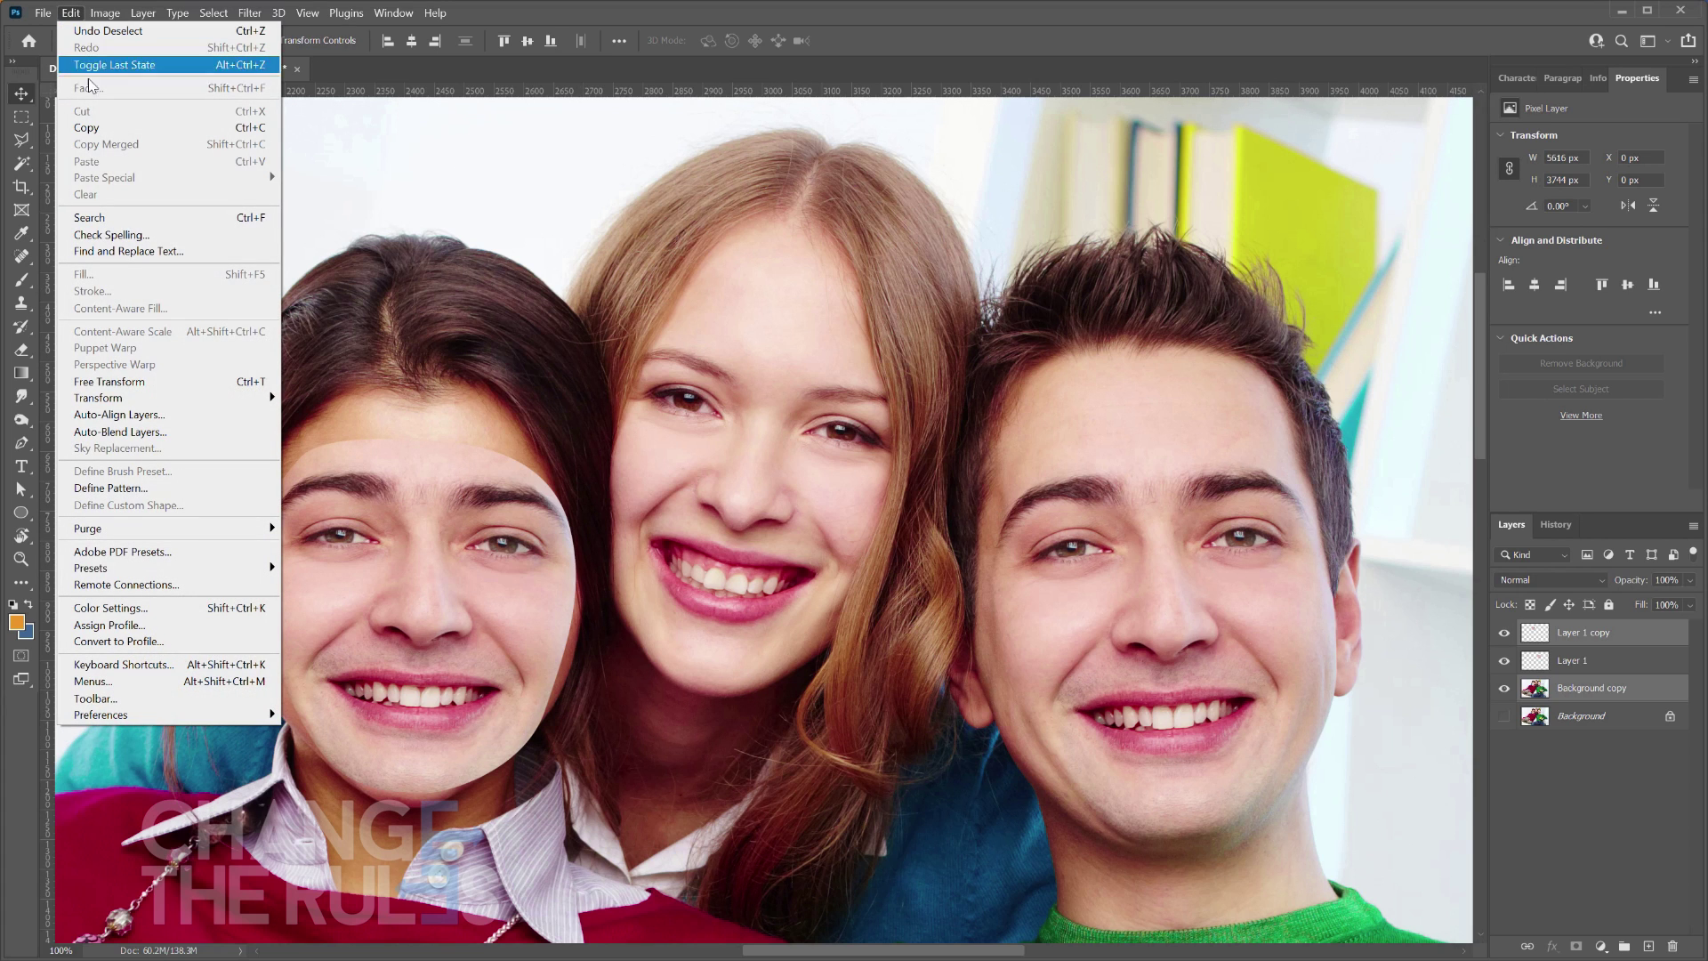
{"action": "left_click", "coordinate": [177, 433]}
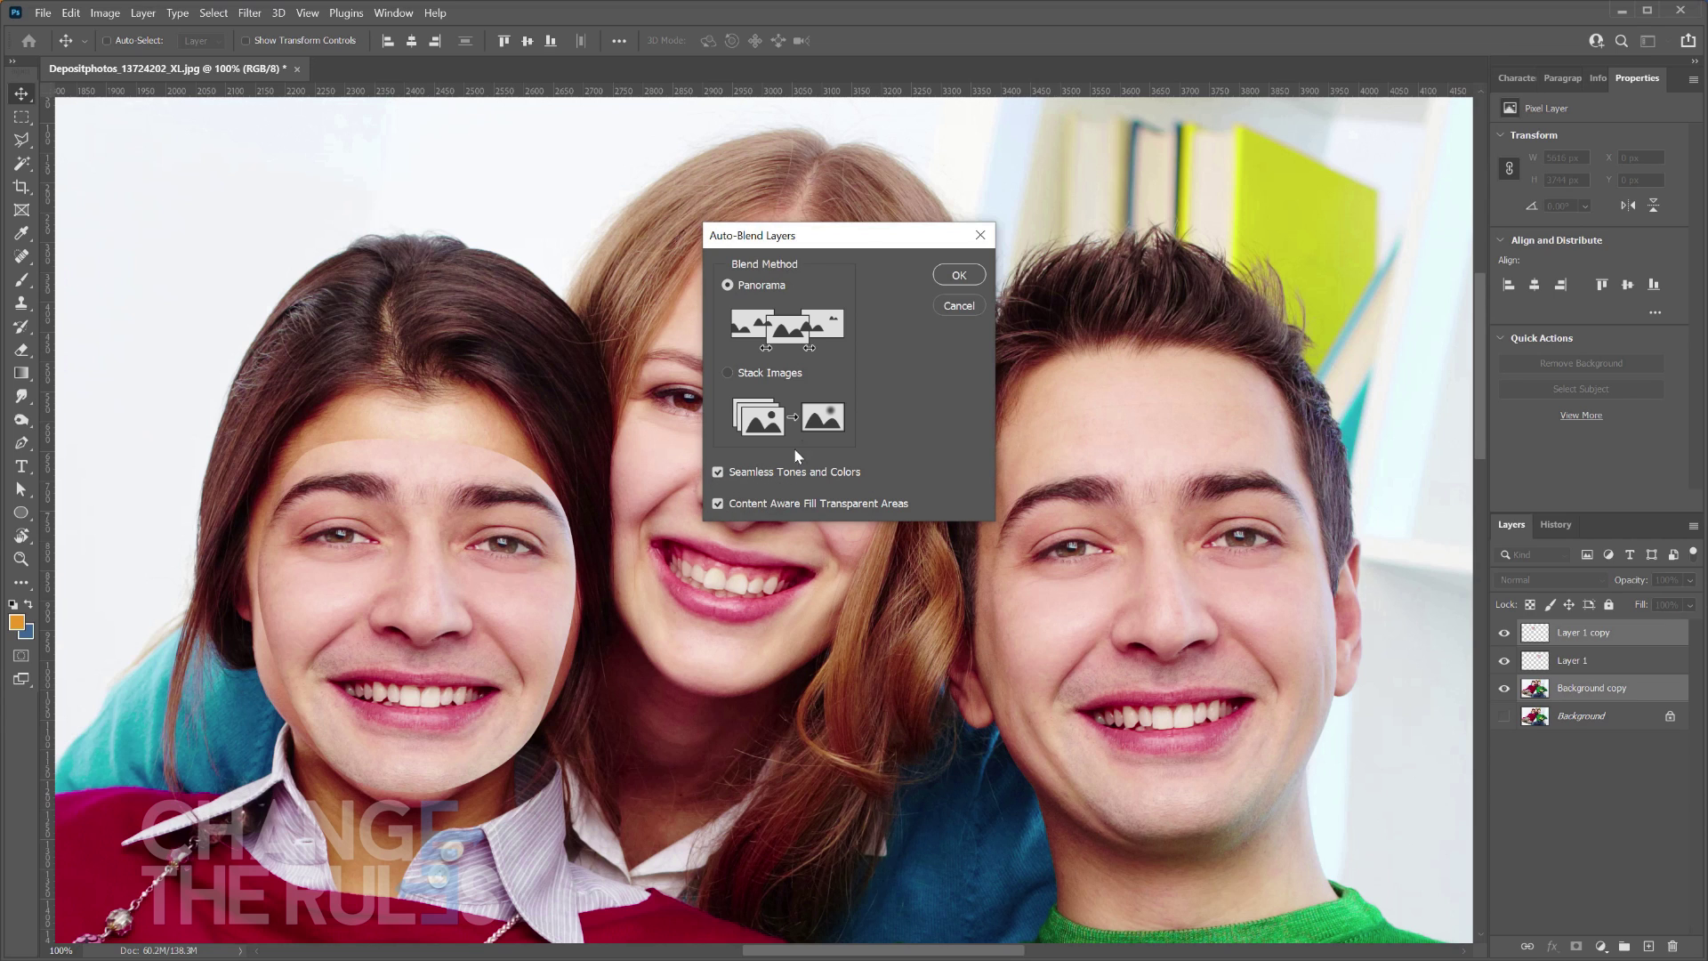
{"action": "left_click", "coordinate": [958, 276]}
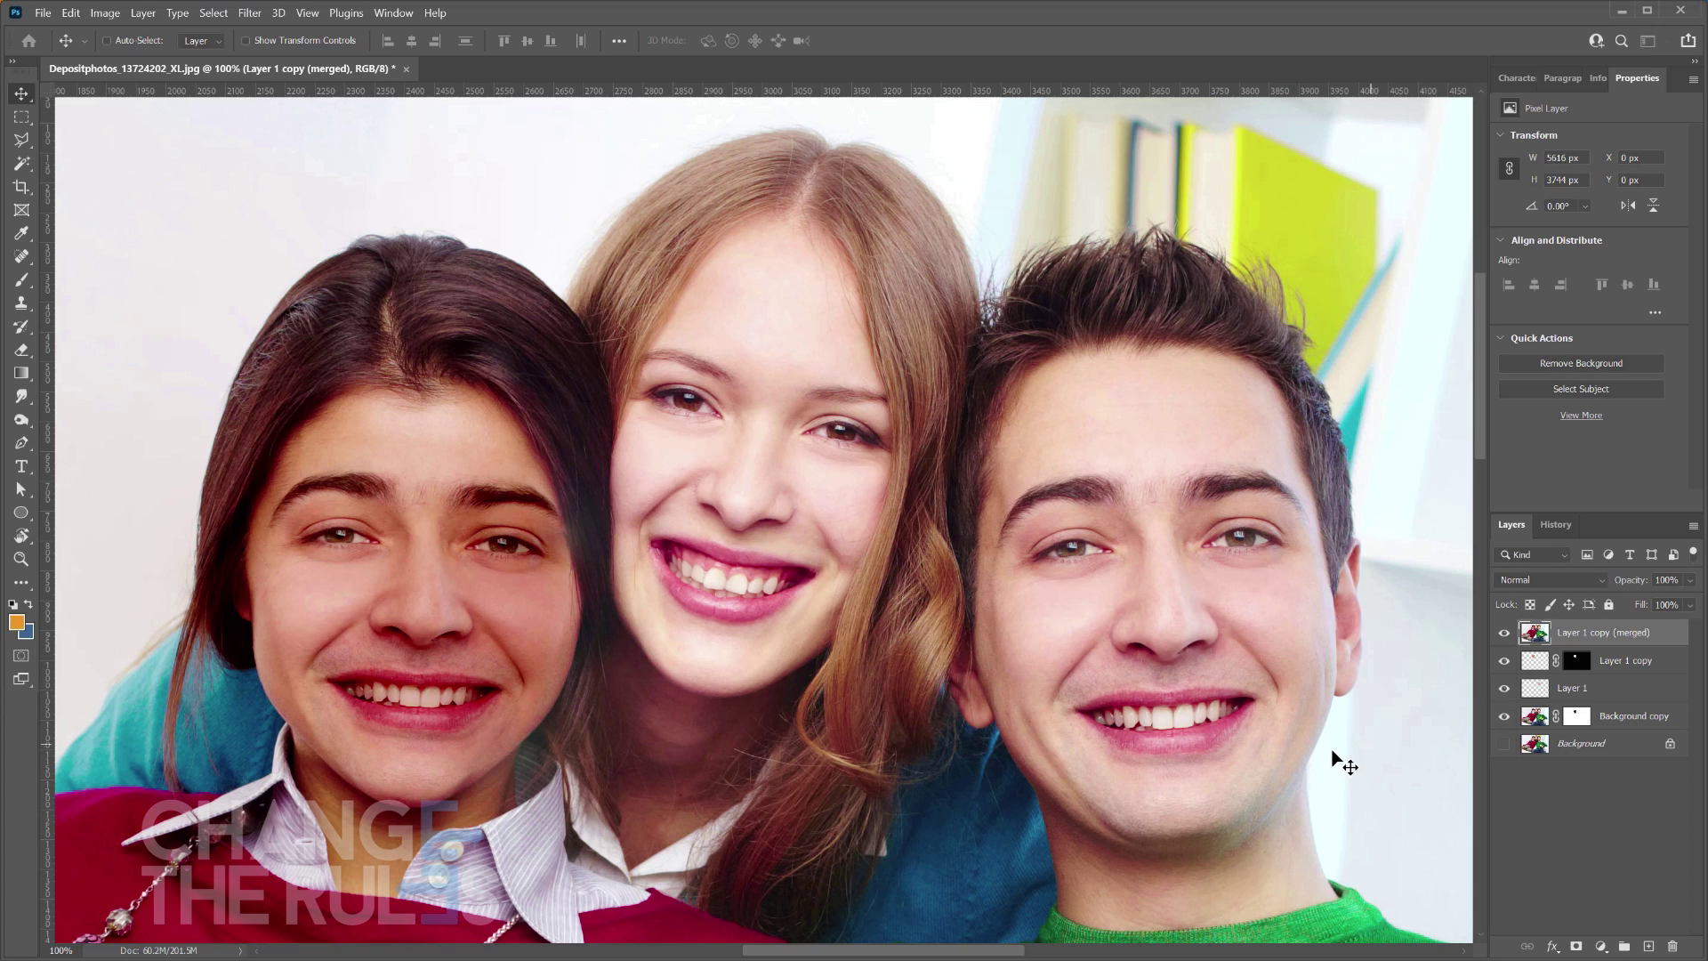
- Merge Layer 1 copy (merged), Layer 1 copy and Background copy into one layer, then select Layer 1
{"action": "left_click", "coordinate": [1621, 662], "text": "ctrl"}
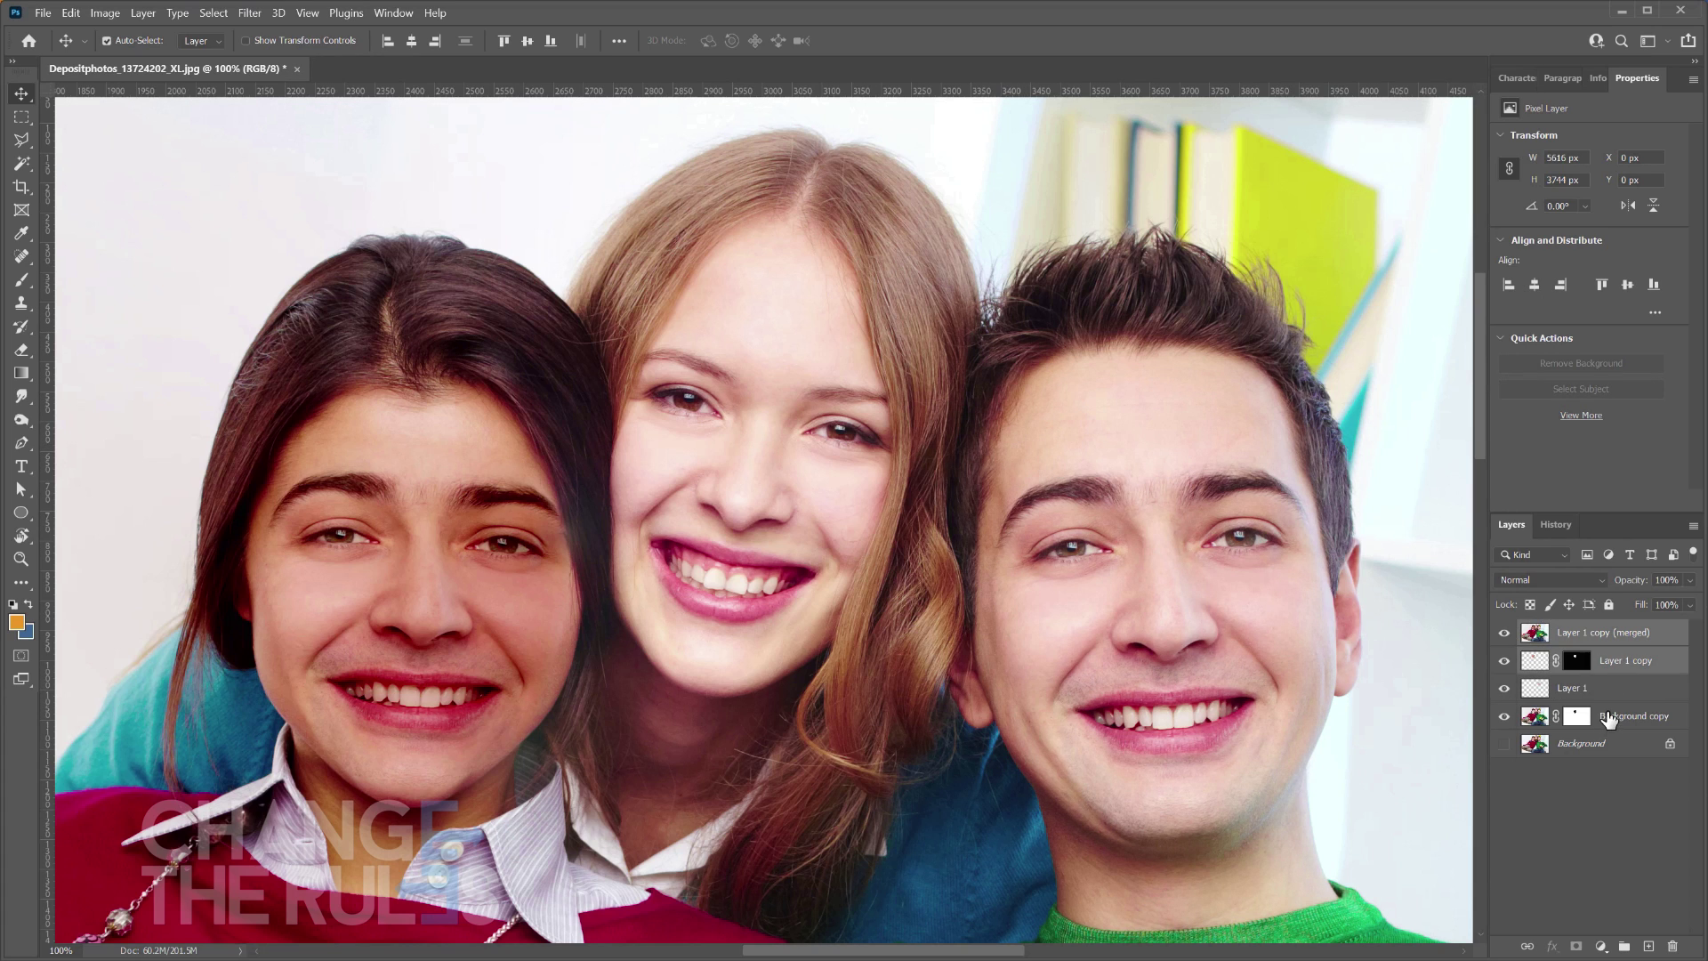
{"action": "left_click", "coordinate": [1608, 719], "text": "ctrl"}
{"action": "right_click", "coordinate": [1563, 637]}
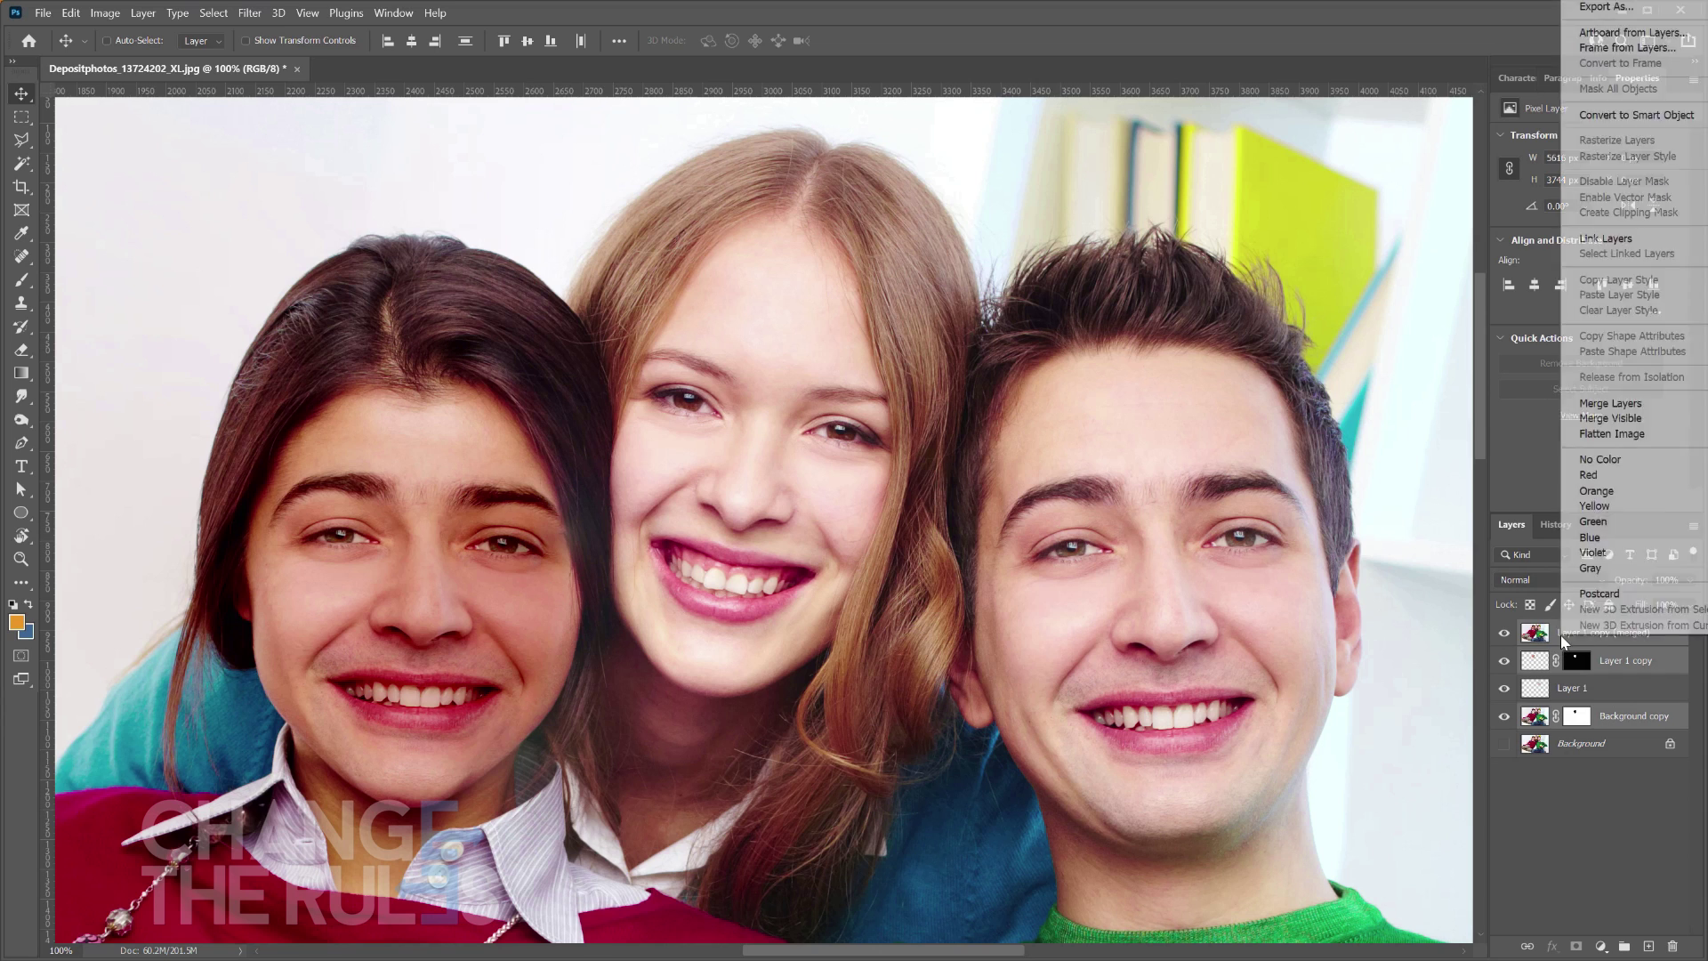
{"action": "left_click", "coordinate": [1616, 405]}
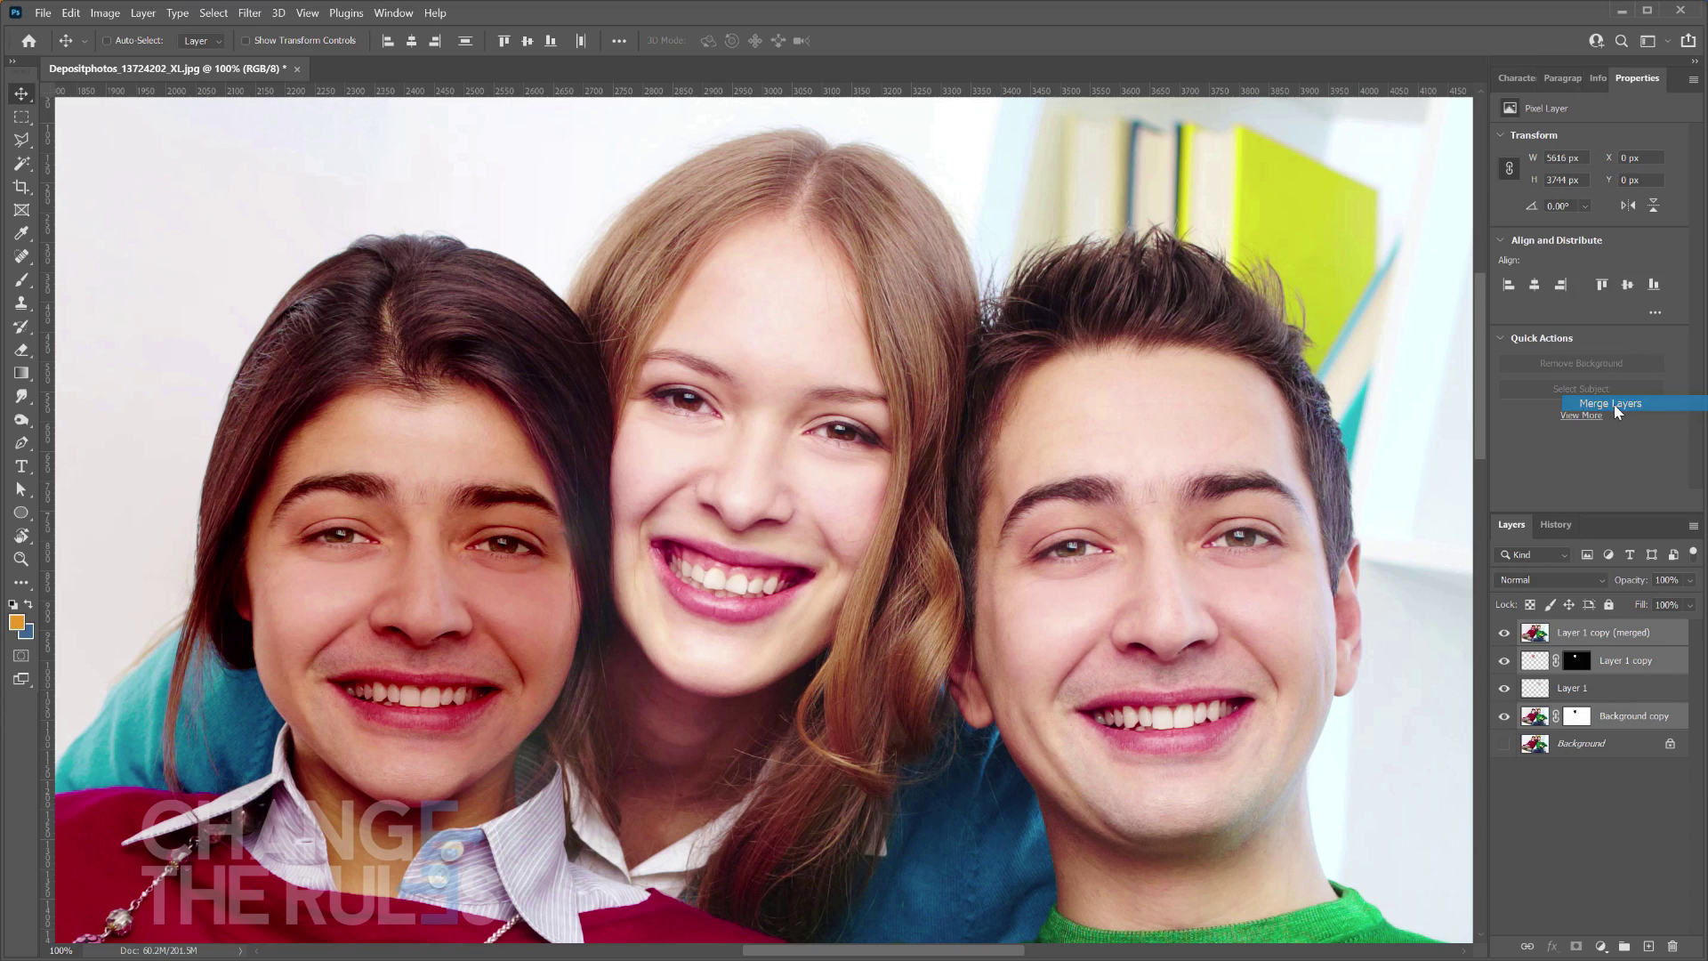
{"action": "left_click", "coordinate": [1612, 660]}
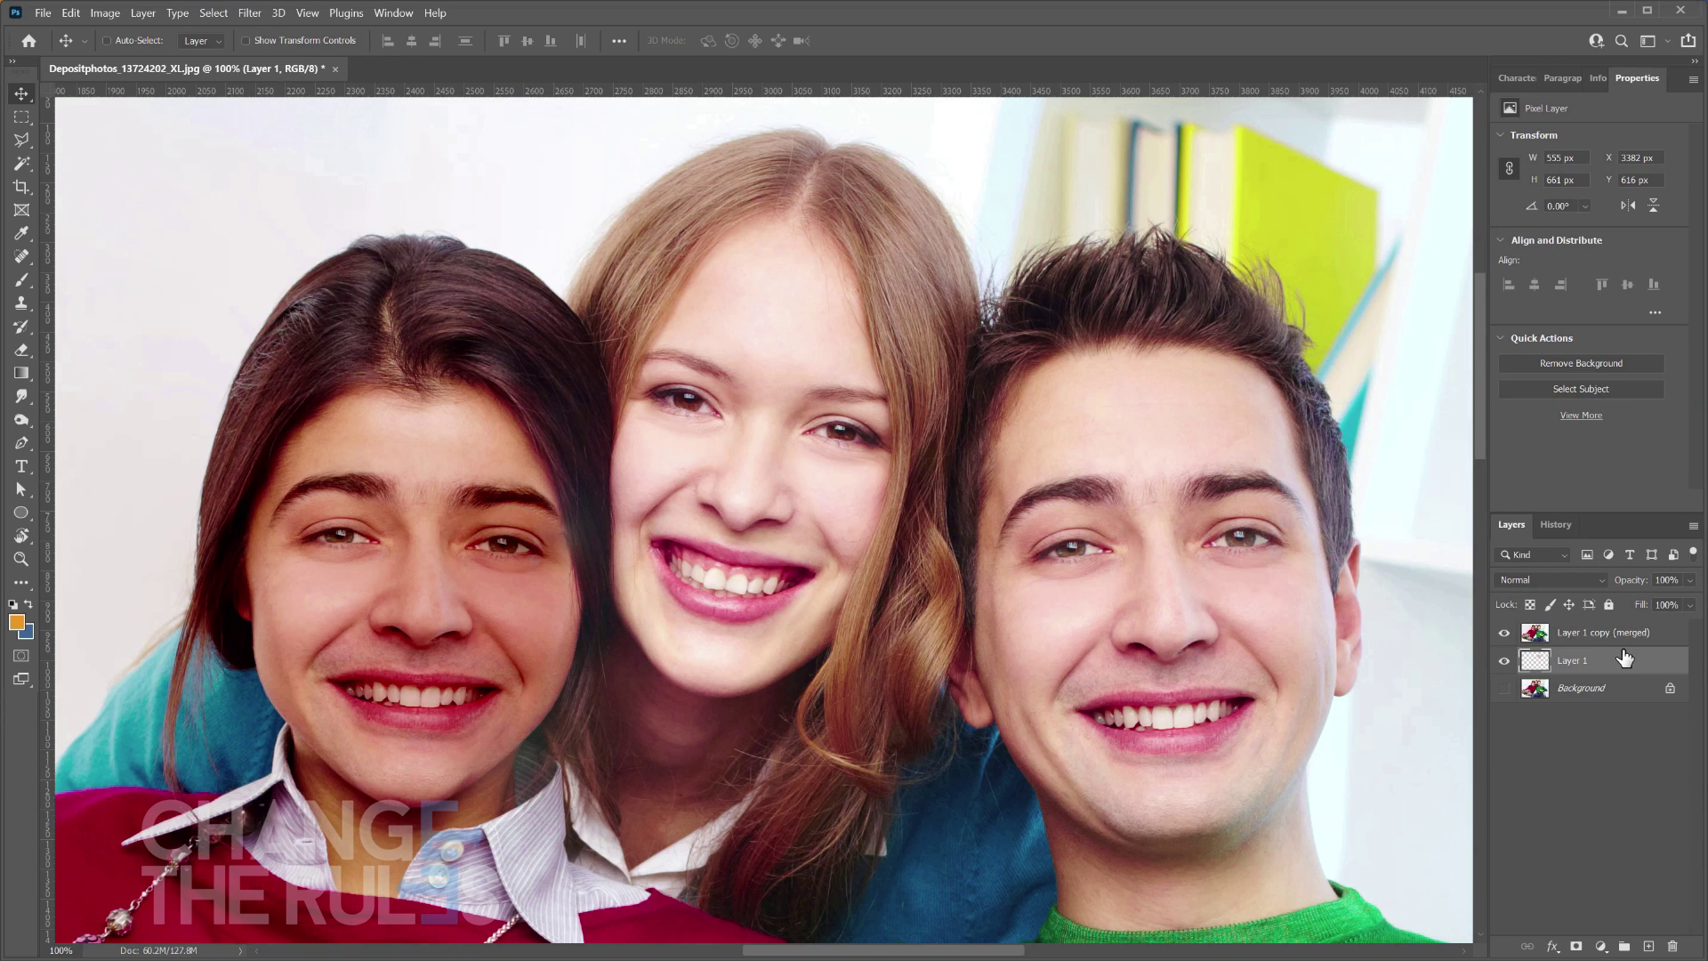
- Bring Layer 1 to the top, move it onto the middle face, rotate about 13.6°, set opacity 65%
{"action": "key", "text": "ctrl+bracketright"}
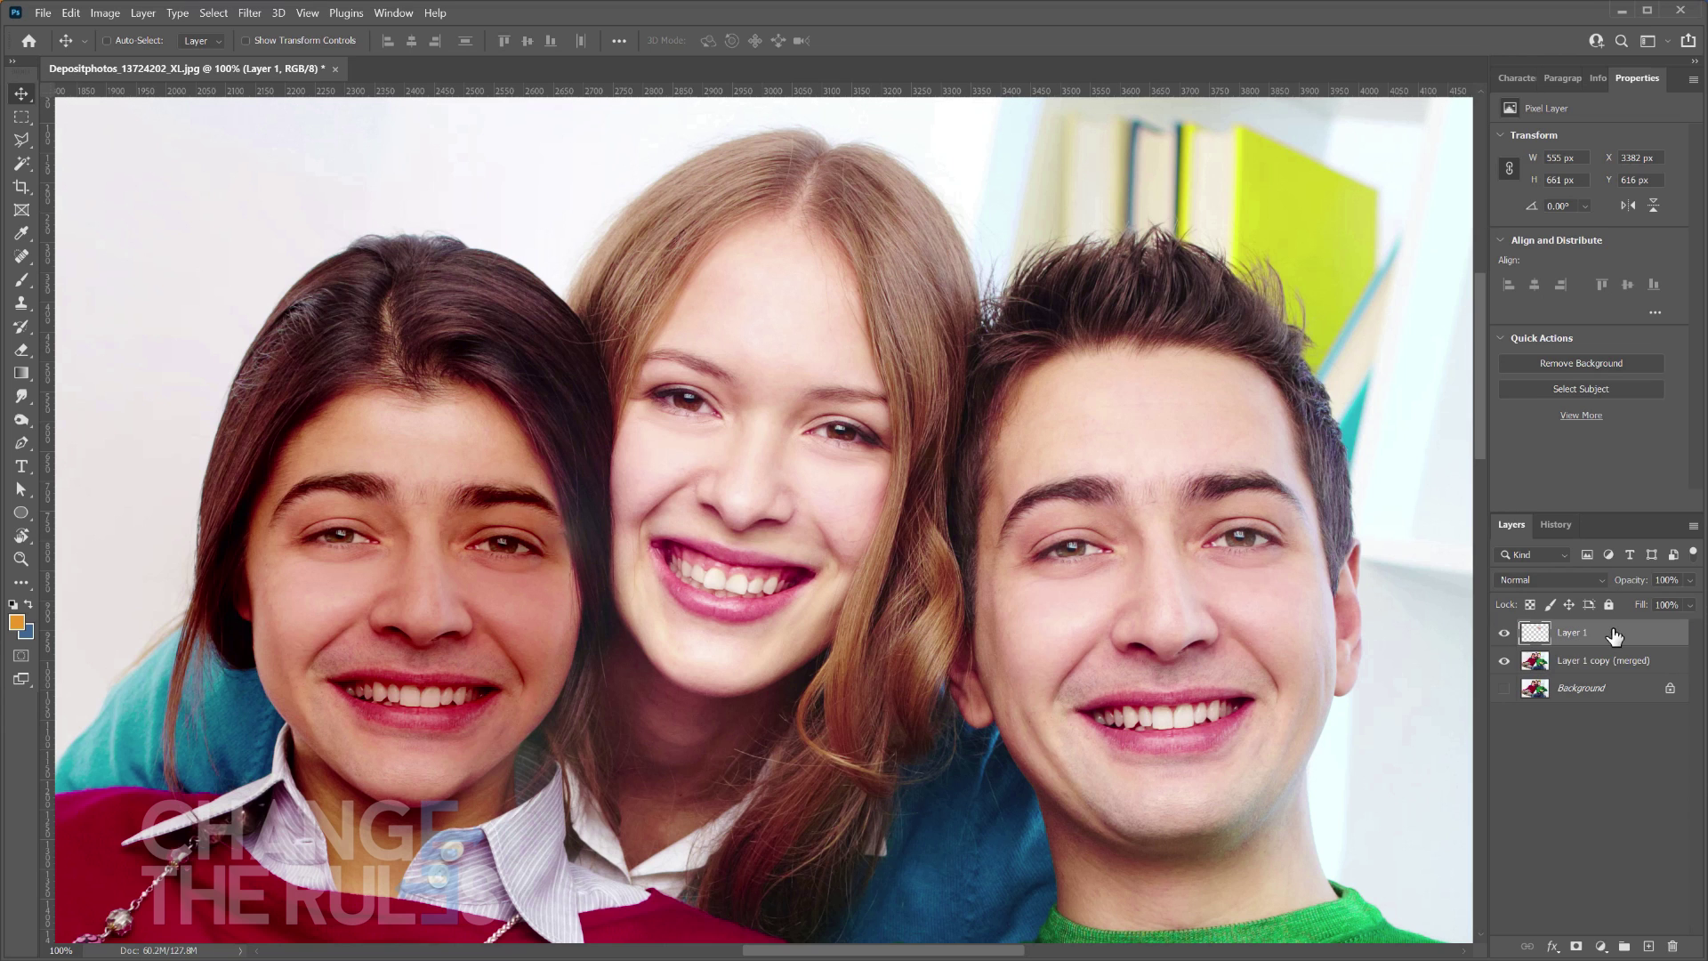
{"action": "left_click_drag", "start_coordinate": [1220, 619], "coordinate": [819, 496]}
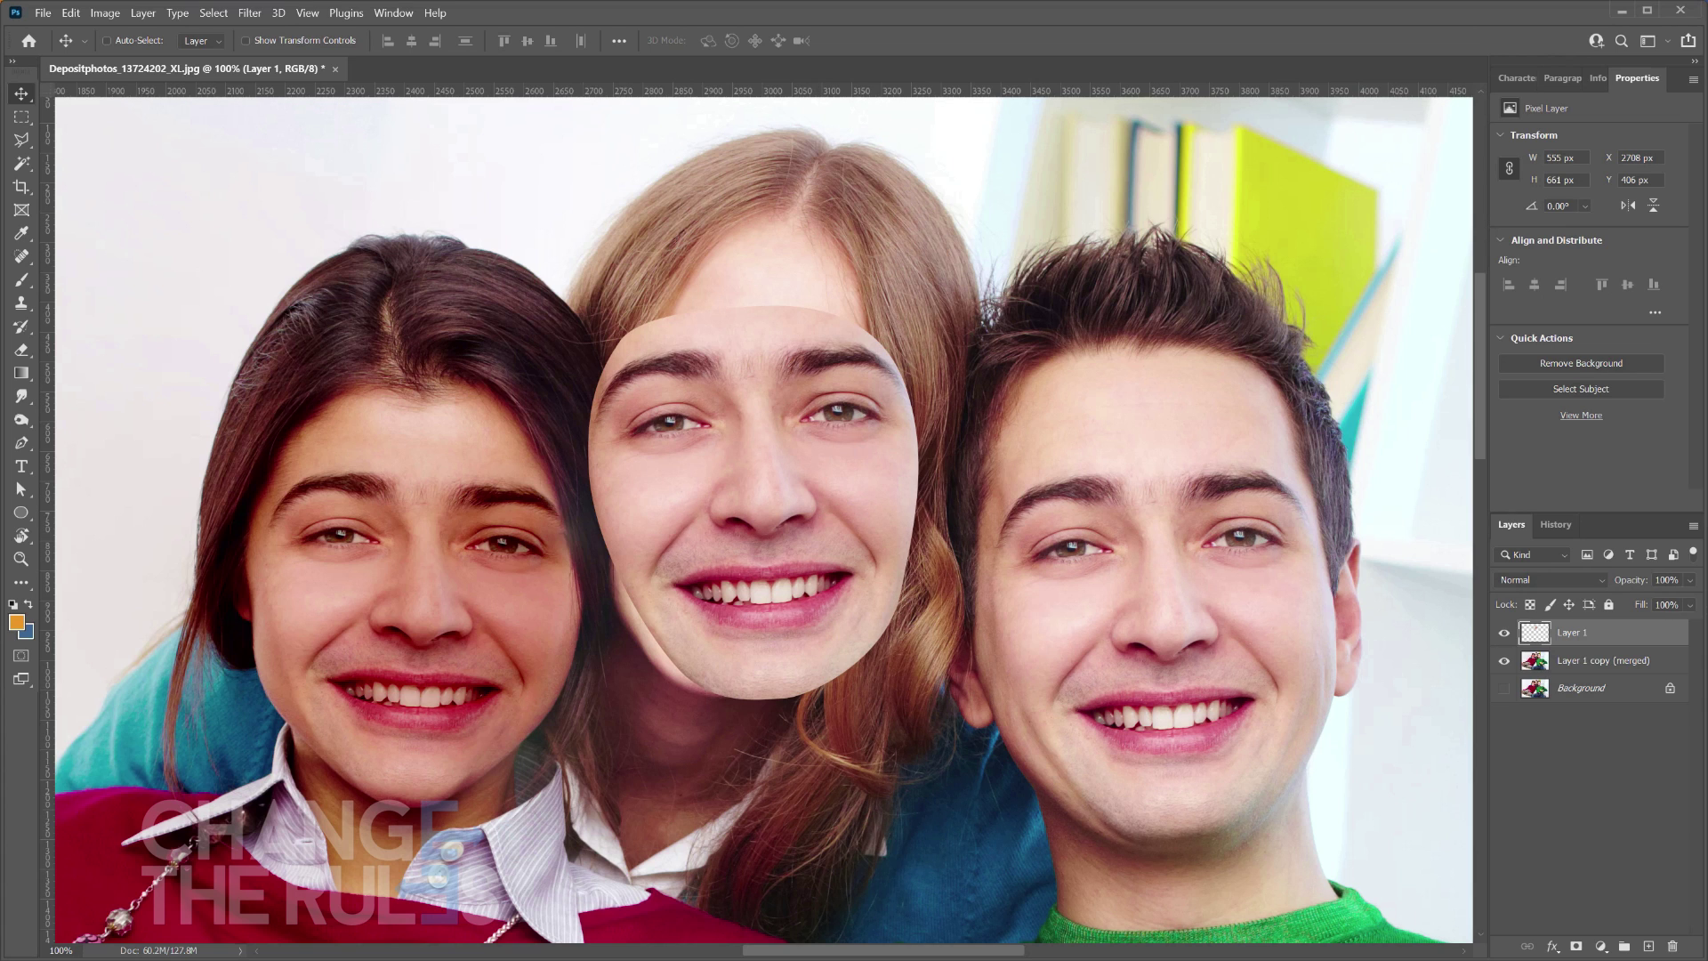
{"action": "key", "text": "ctrl+t"}
{"action": "left_click_drag", "start_coordinate": [1022, 494], "coordinate": [1016, 557]}
{"action": "key", "text": "Return"}
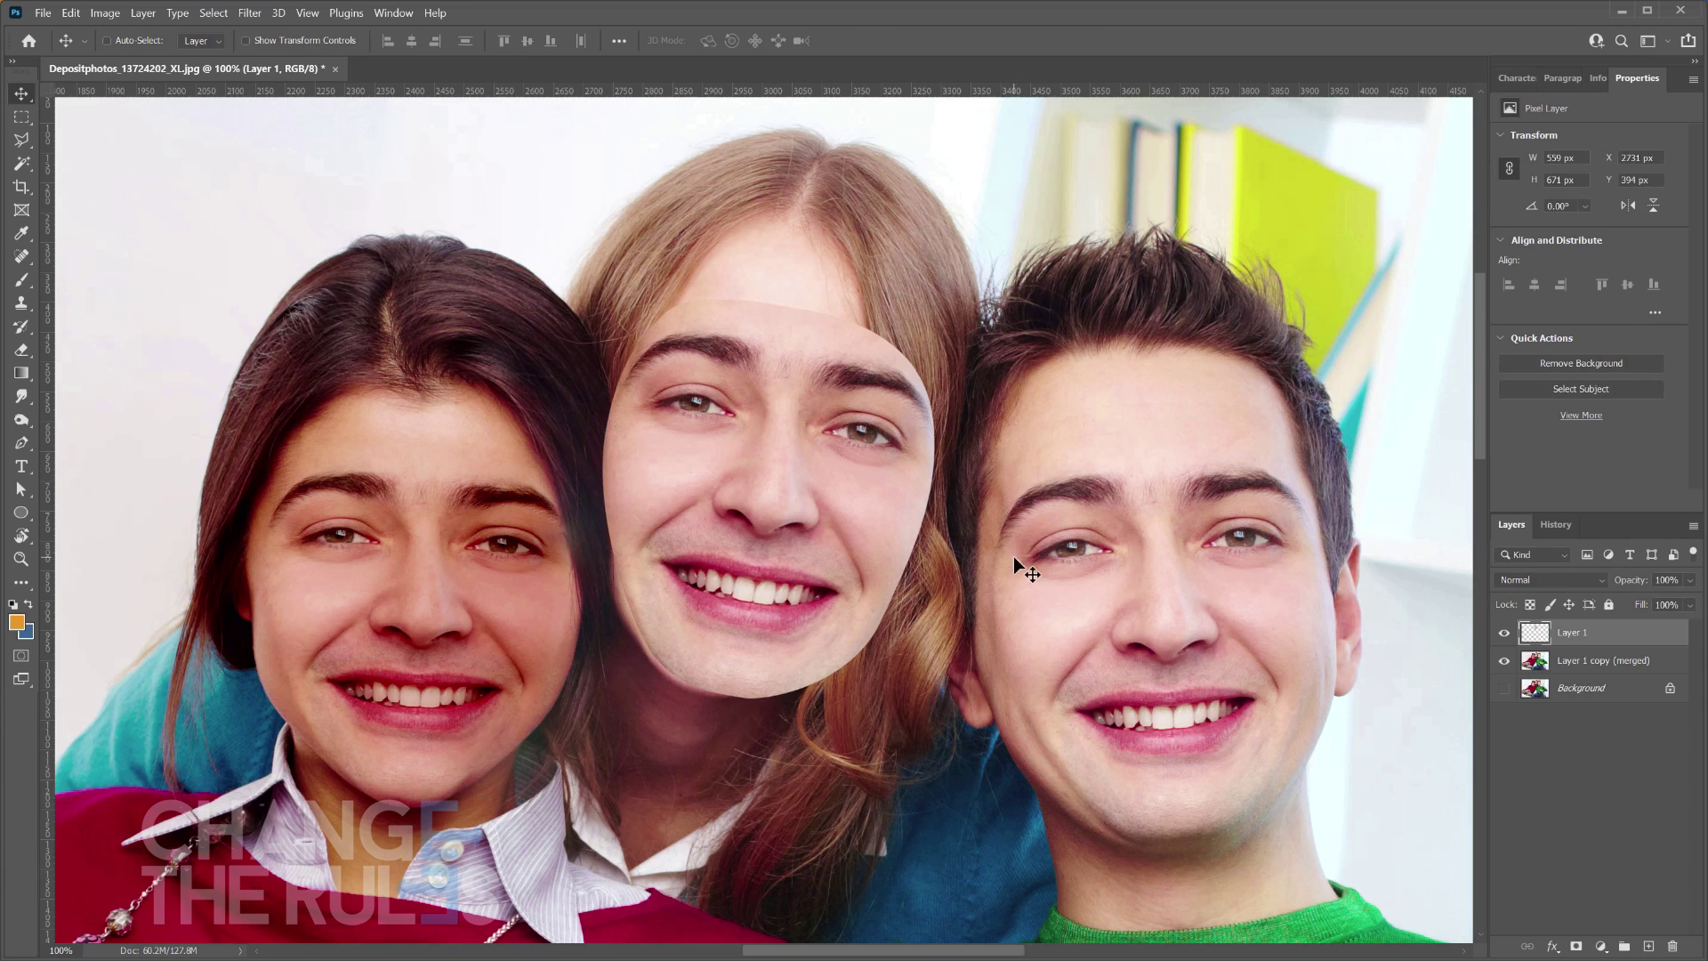
{"action": "left_click", "coordinate": [1688, 583]}
{"action": "left_click_drag", "start_coordinate": [1676, 600], "coordinate": [1661, 599]}
- Nudge the faded face upward, rotate it to about 2.26°, and scale it to fit her face
{"action": "mouse_move", "coordinate": [664, 526]}
{"action": "left_mouse_down"}
{"action": "mouse_move", "coordinate": [670, 504]}
{"action": "mouse_move", "coordinate": [658, 515]}
{"action": "left_mouse_up"}
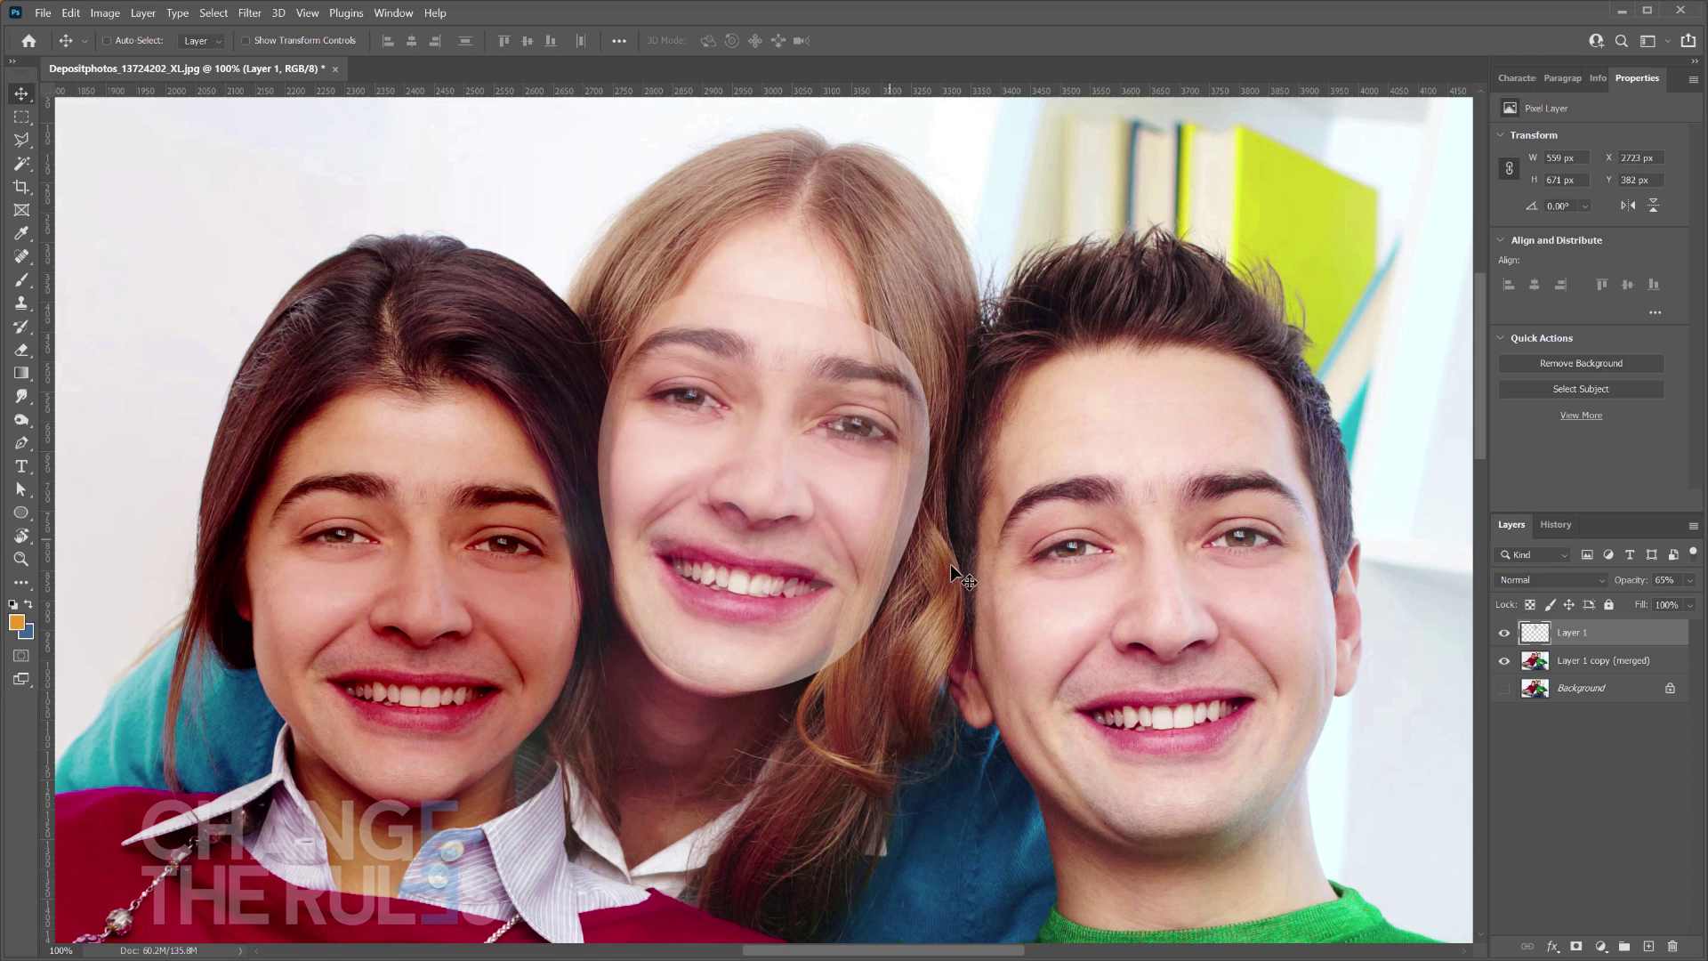
{"action": "key", "text": "ctrl+t"}
{"action": "left_click_drag", "start_coordinate": [1028, 655], "coordinate": [1019, 657]}
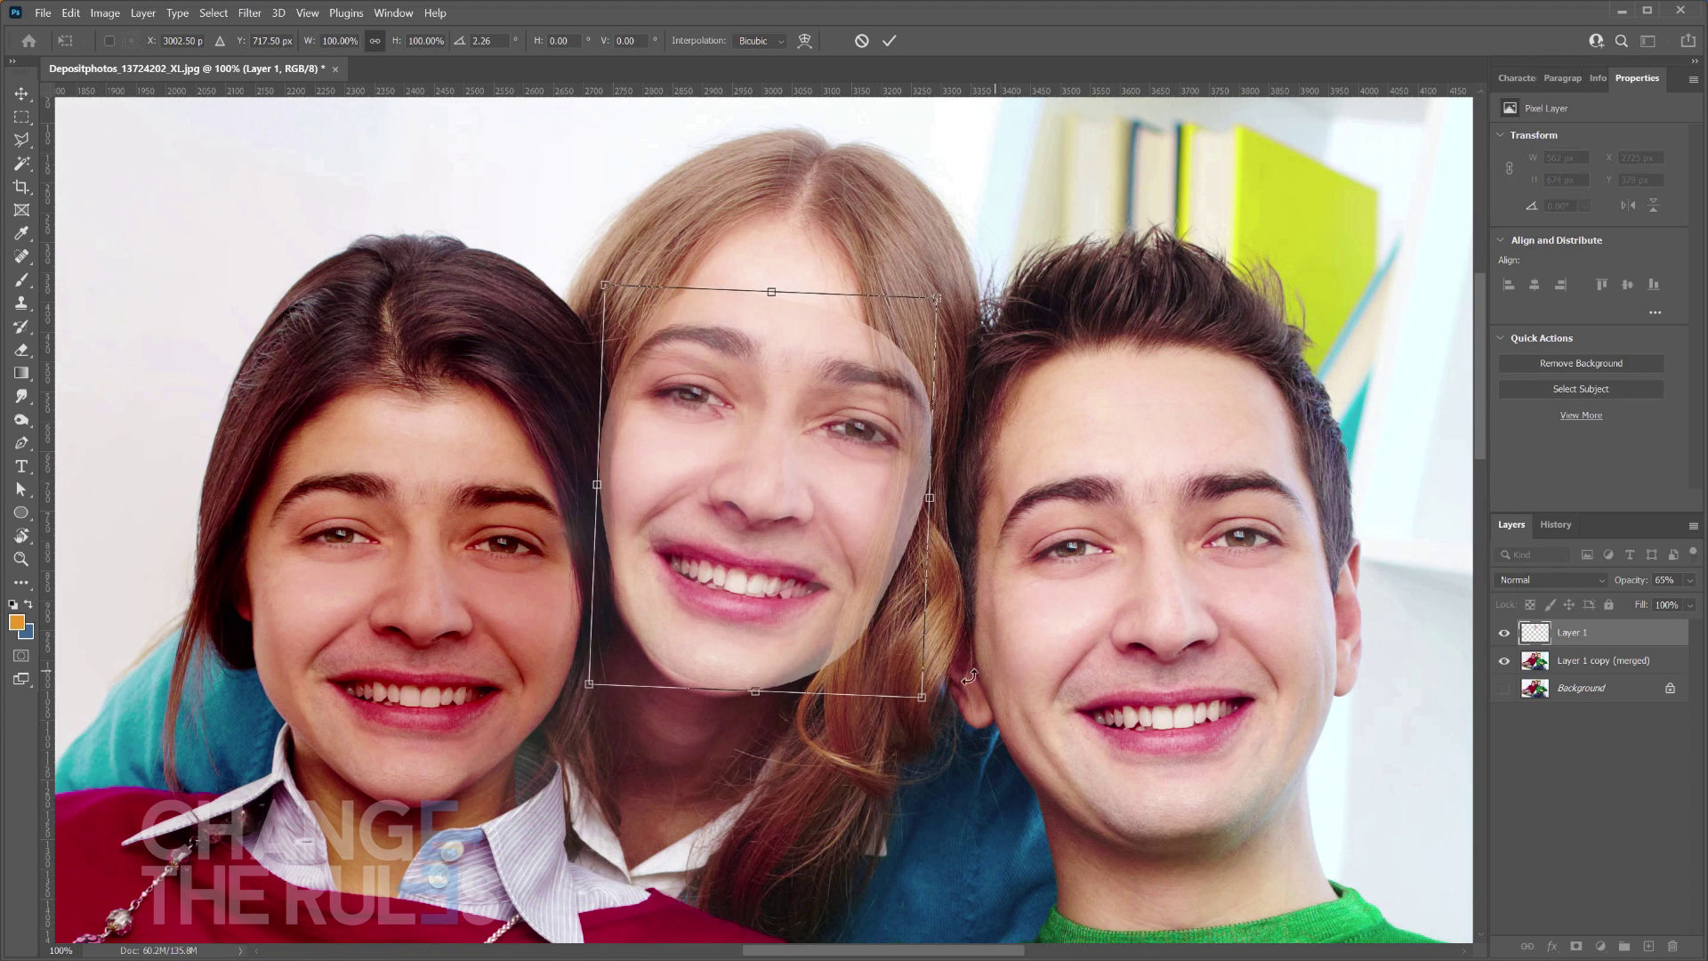
{"action": "left_click_drag", "start_coordinate": [923, 697], "coordinate": [889, 691]}
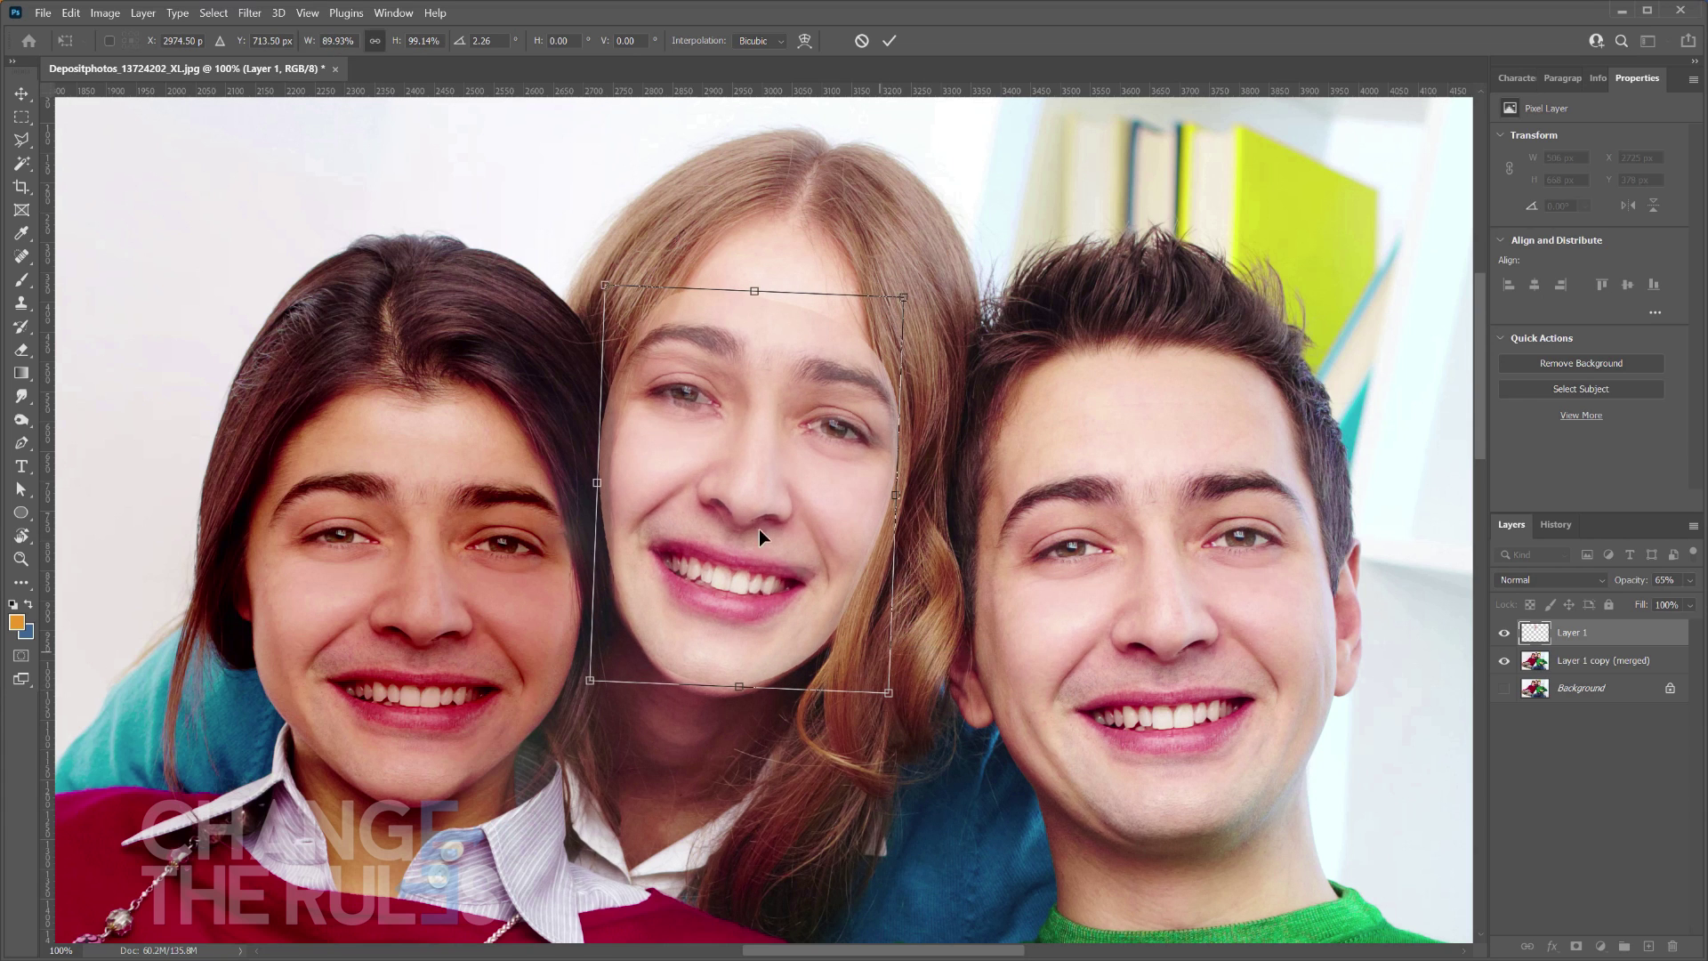
{"action": "left_click_drag", "start_coordinate": [604, 286], "coordinate": [618, 296]}
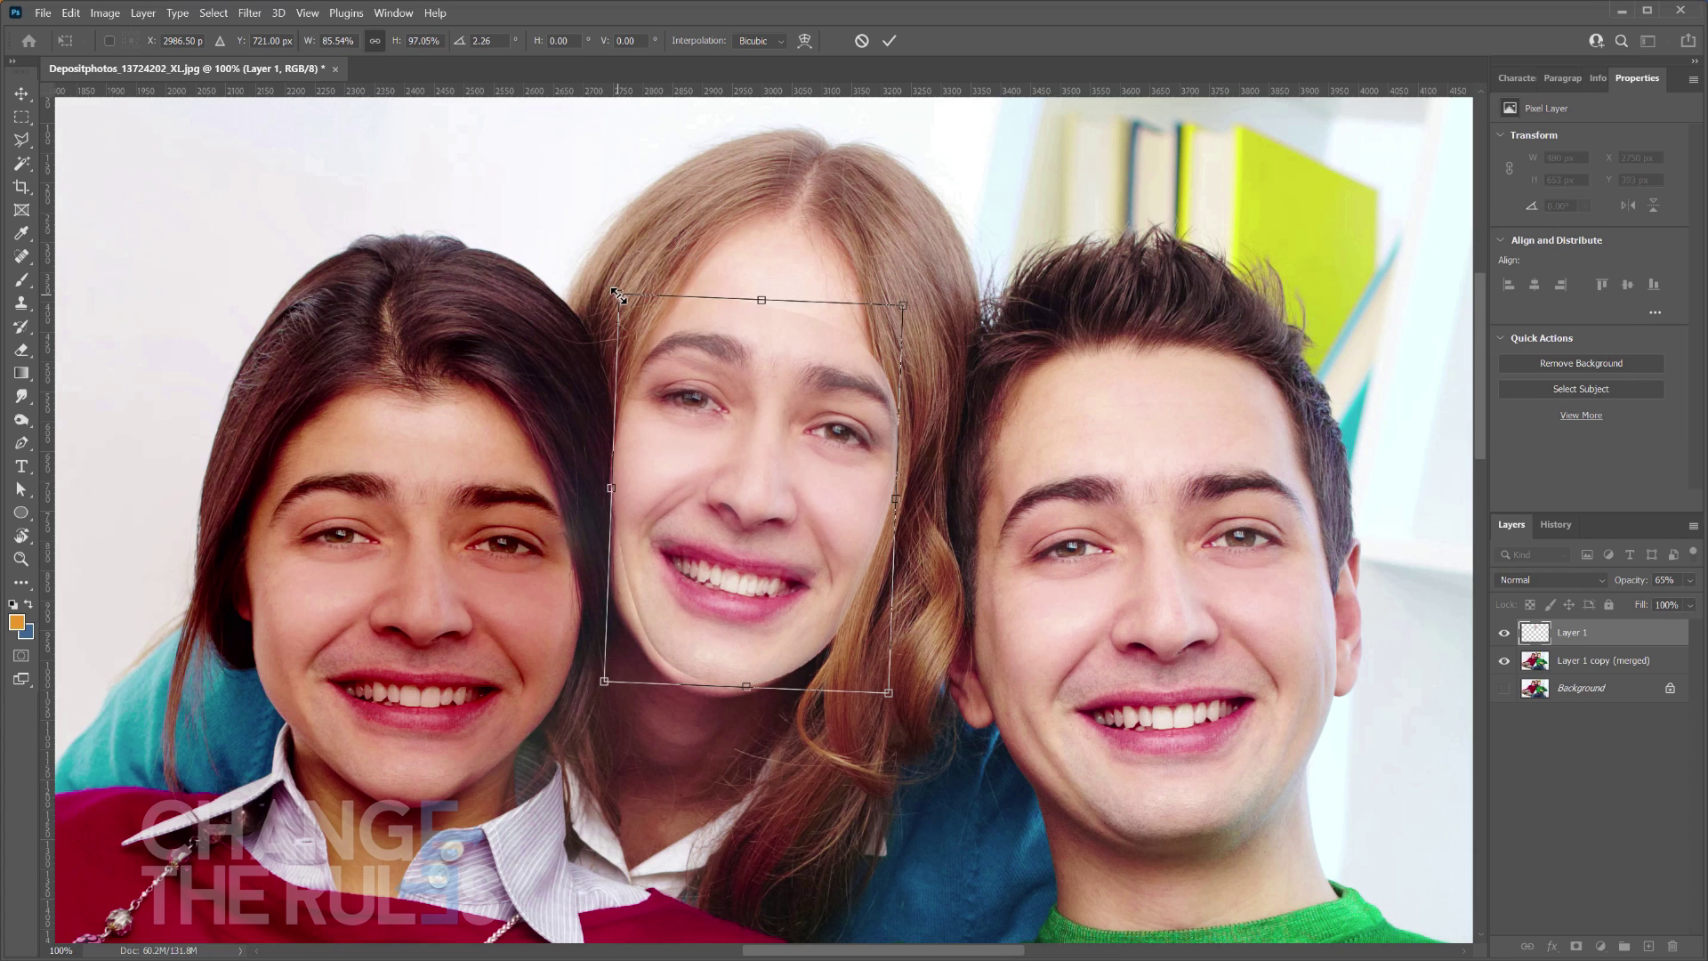
{"action": "key", "text": "Return"}
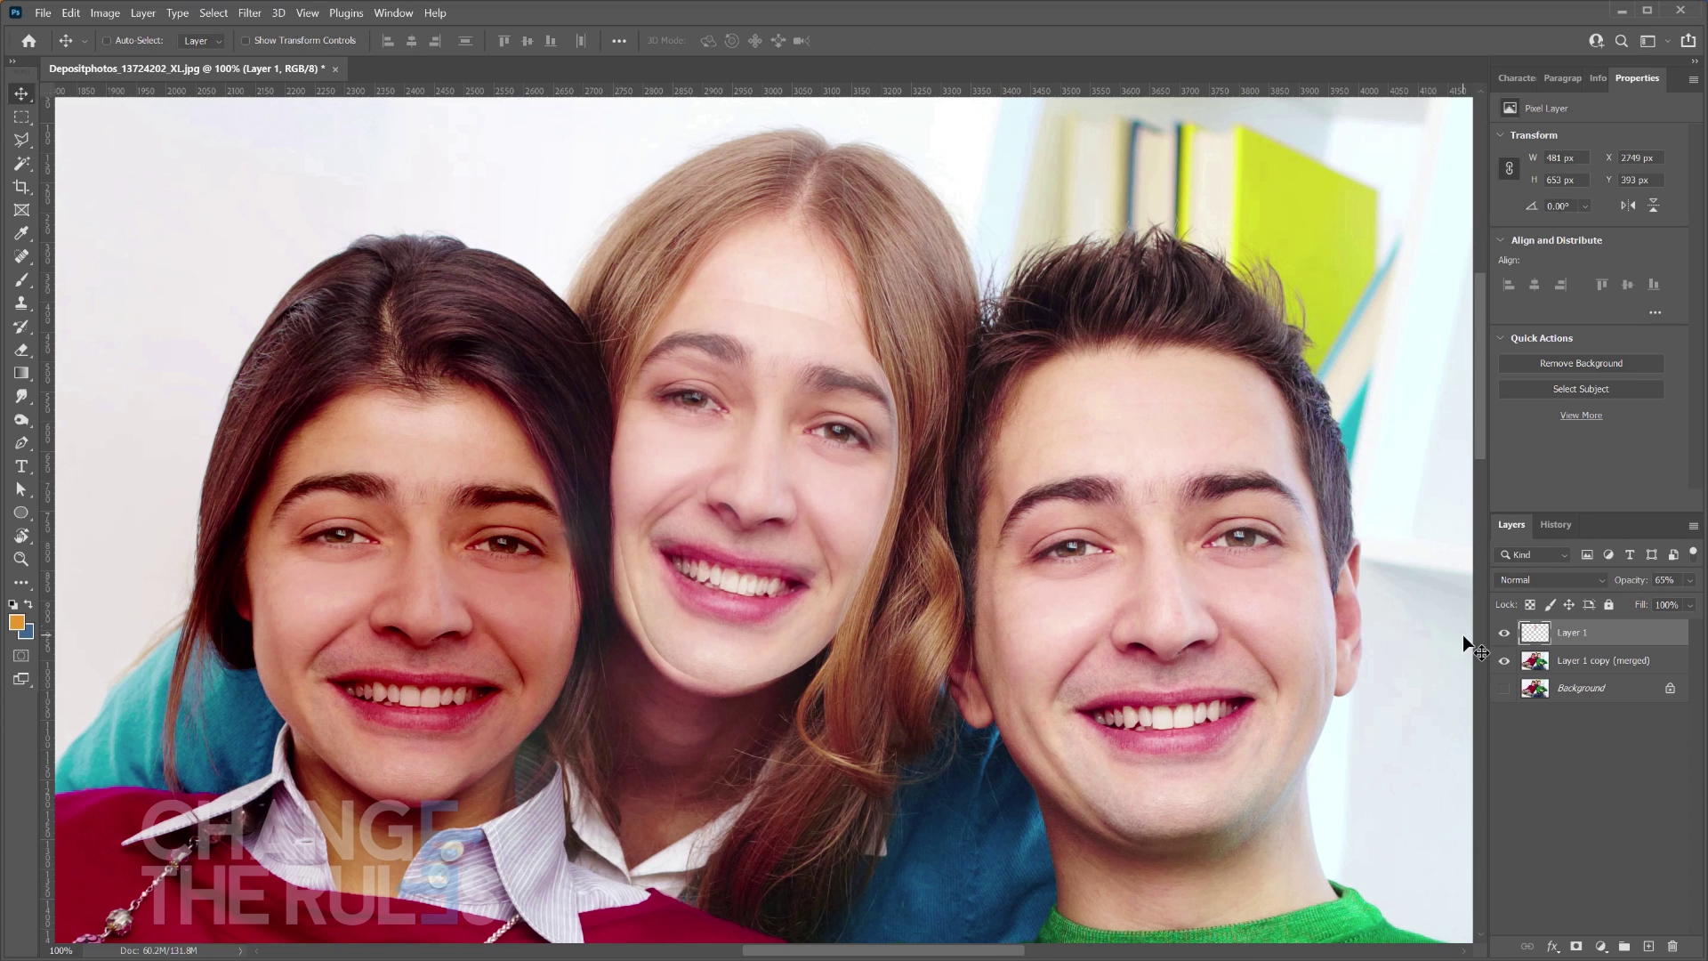
- Restore Layer 1 to 100% opacity, load its face selection, hide it, and activate the merged layer
{"action": "left_click", "coordinate": [1689, 579]}
{"action": "left_click_drag", "start_coordinate": [1661, 601], "coordinate": [1690, 602]}
{"action": "left_click", "coordinate": [1535, 634], "text": "ctrl"}
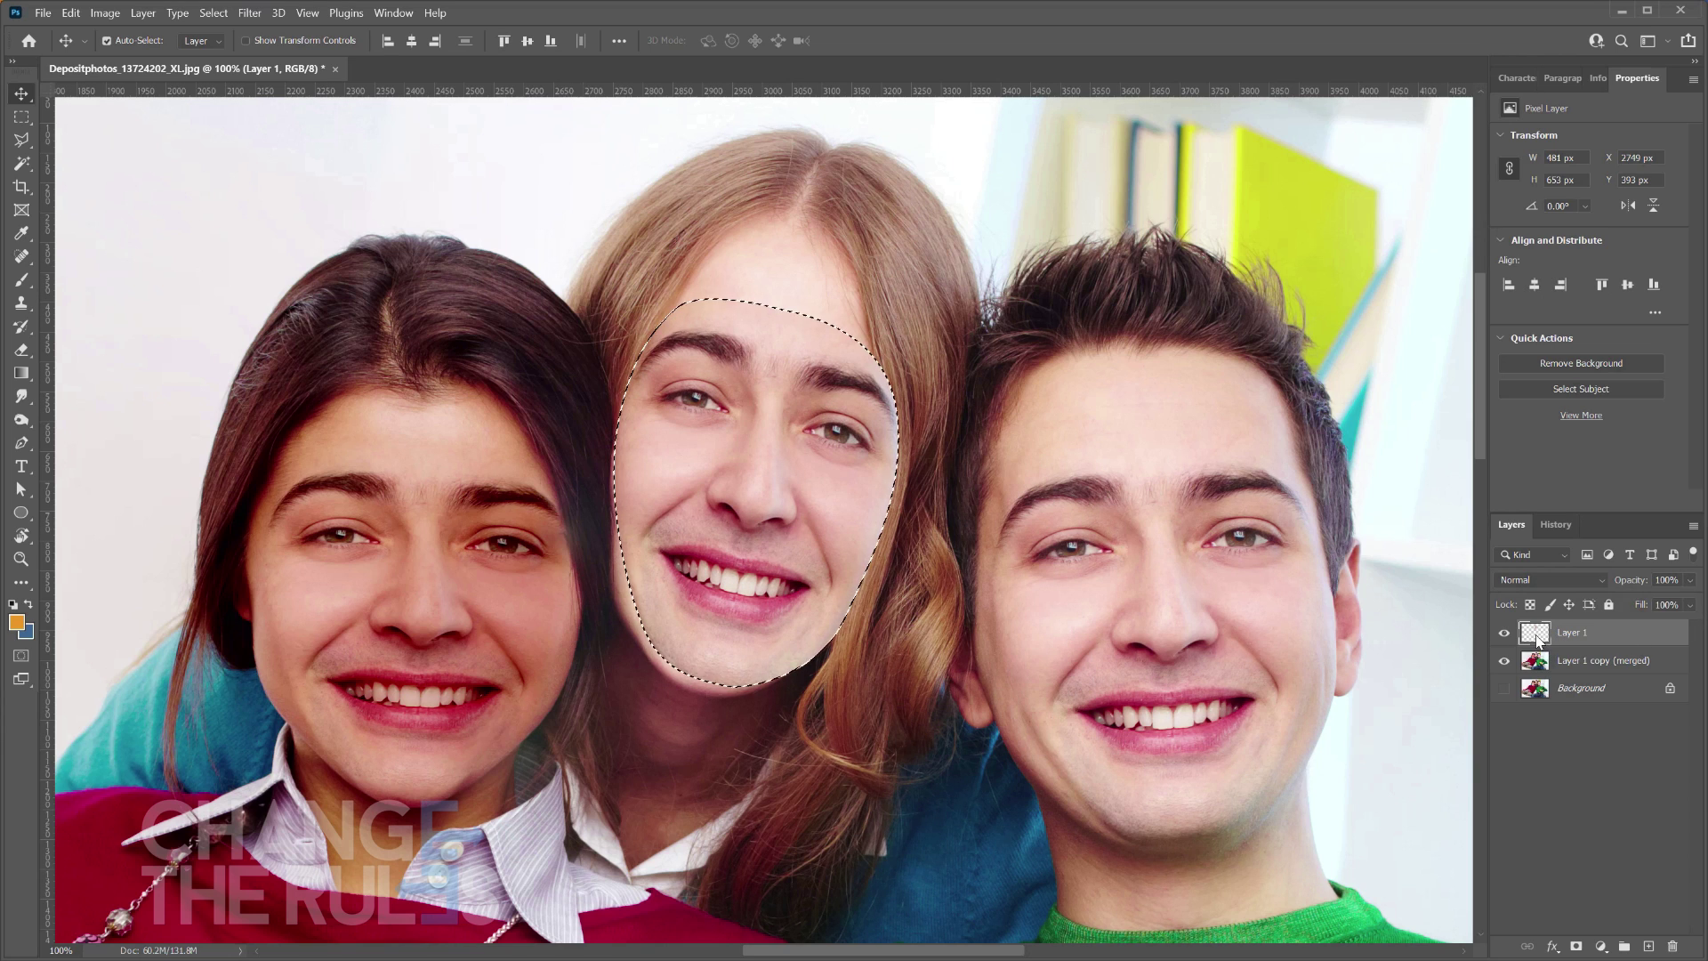
{"action": "left_click", "coordinate": [1503, 632]}
{"action": "left_click", "coordinate": [1583, 660]}
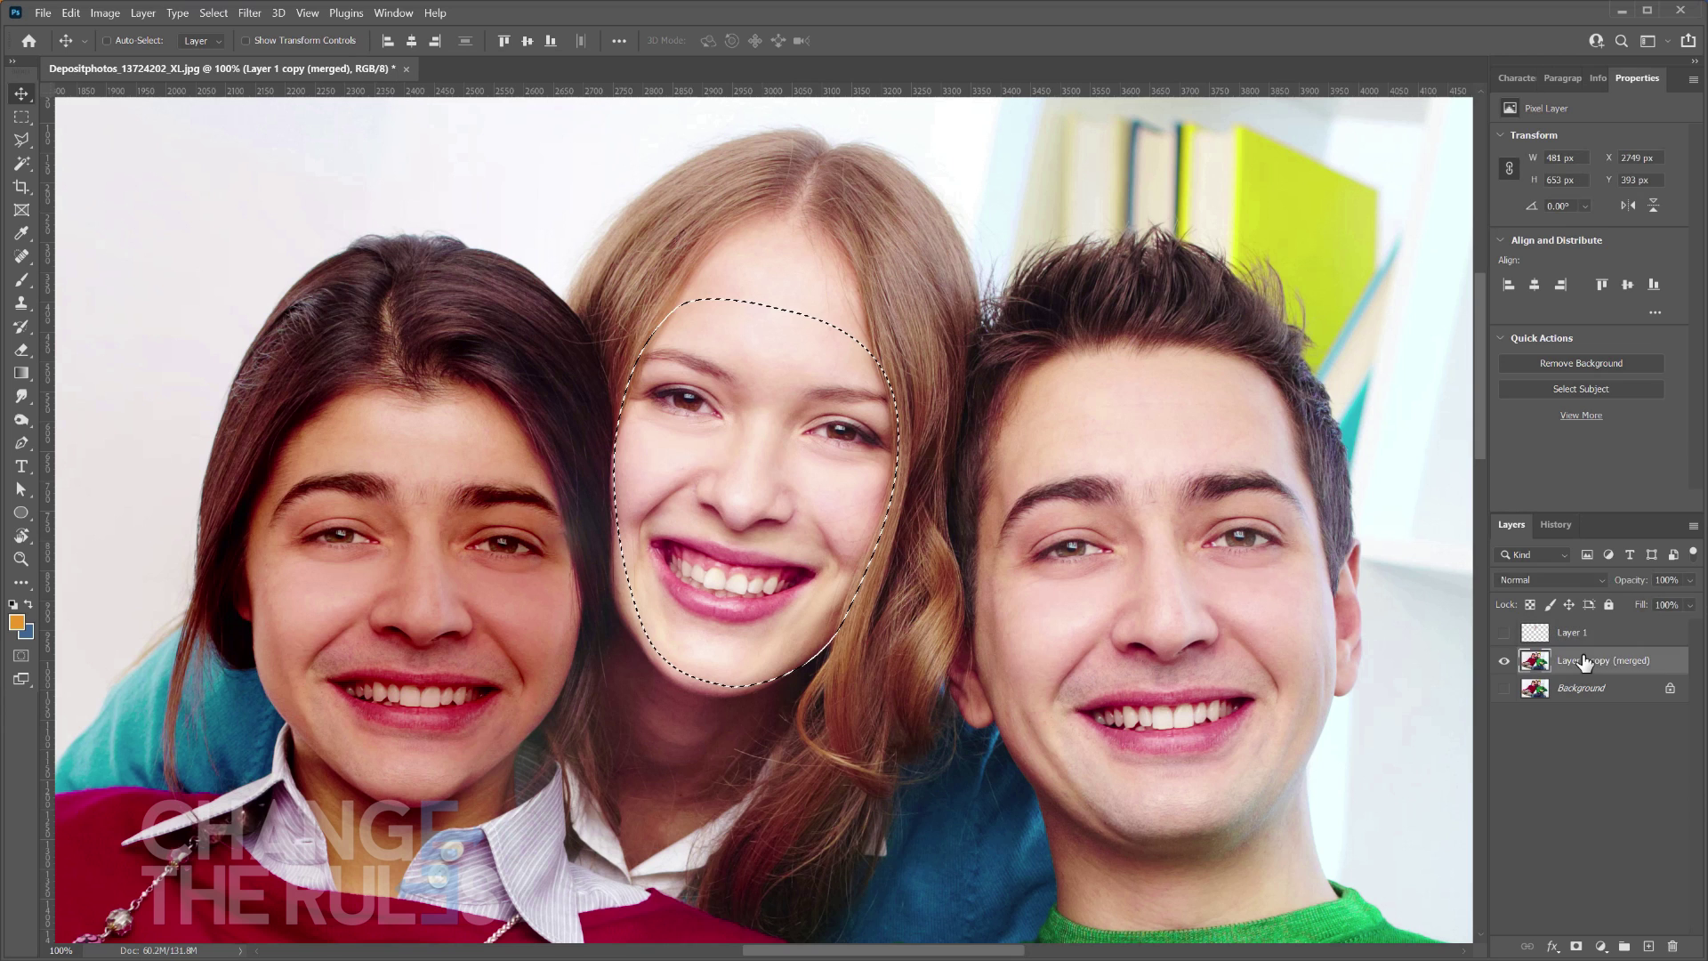
- Contract the selection by 15 pixels, delete that area from the merged layer, then deselect
{"action": "left_click", "coordinate": [213, 12]}
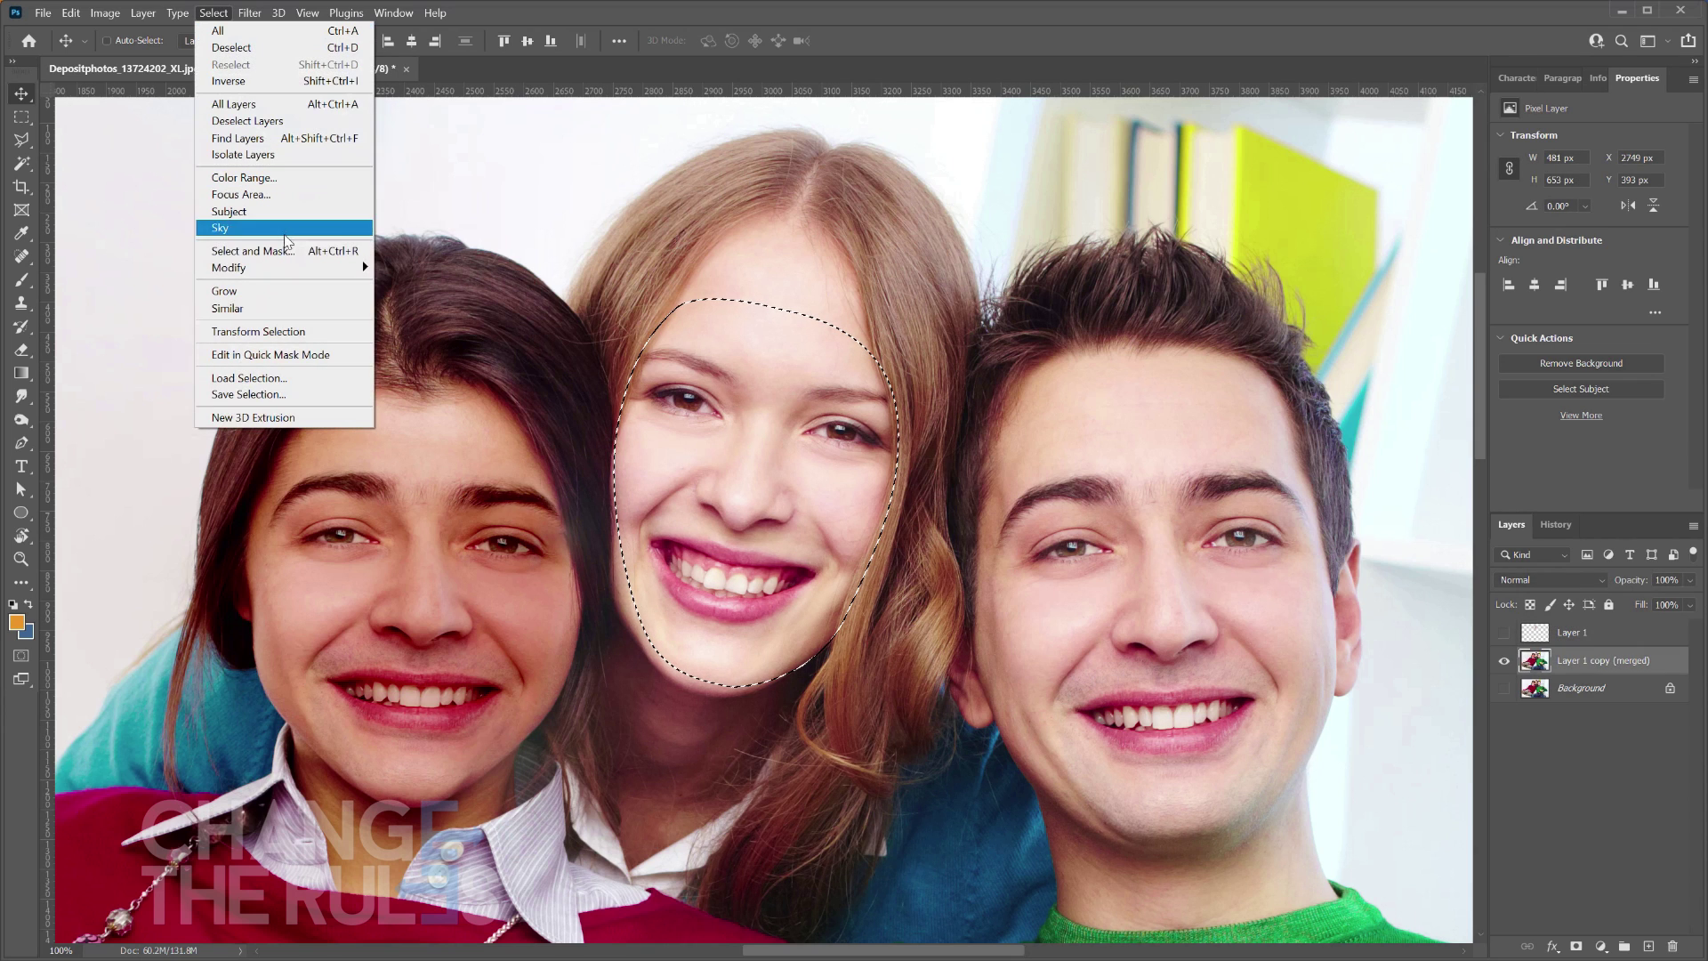
{"action": "mouse_move", "coordinate": [284, 267]}
{"action": "left_click", "coordinate": [413, 318]}
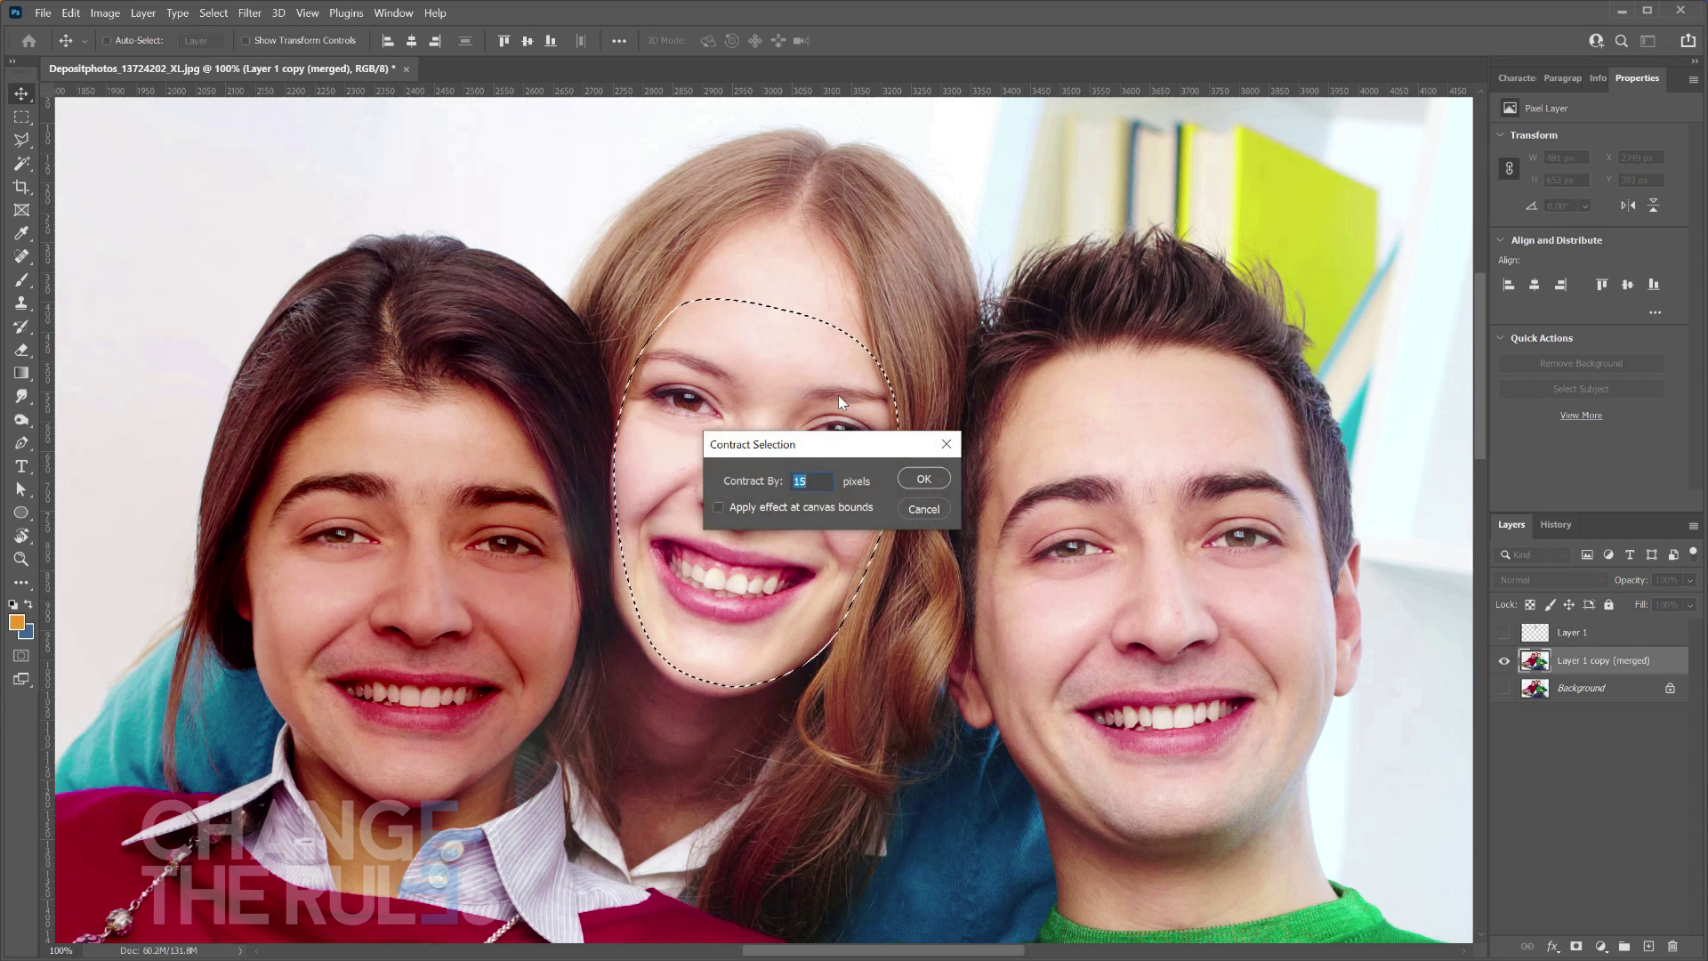
{"action": "left_click", "coordinate": [924, 478]}
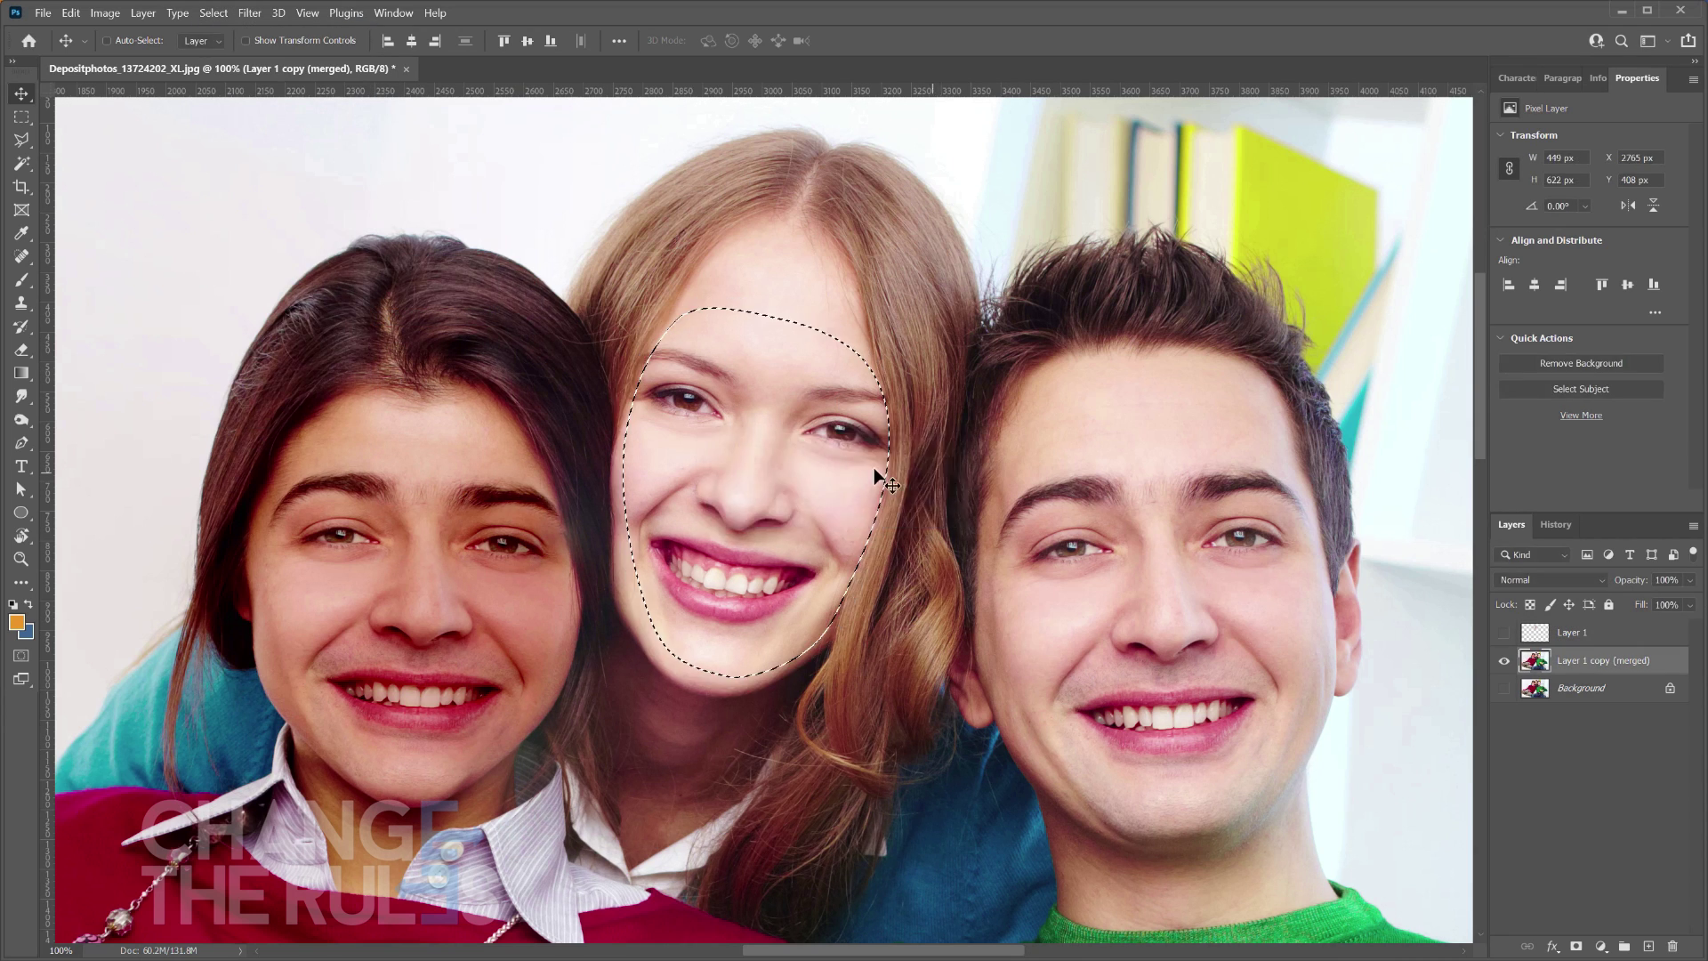
{"action": "left_click", "coordinate": [23, 118]}
{"action": "key", "text": "Delete"}
{"action": "key", "text": "ctrl+d"}
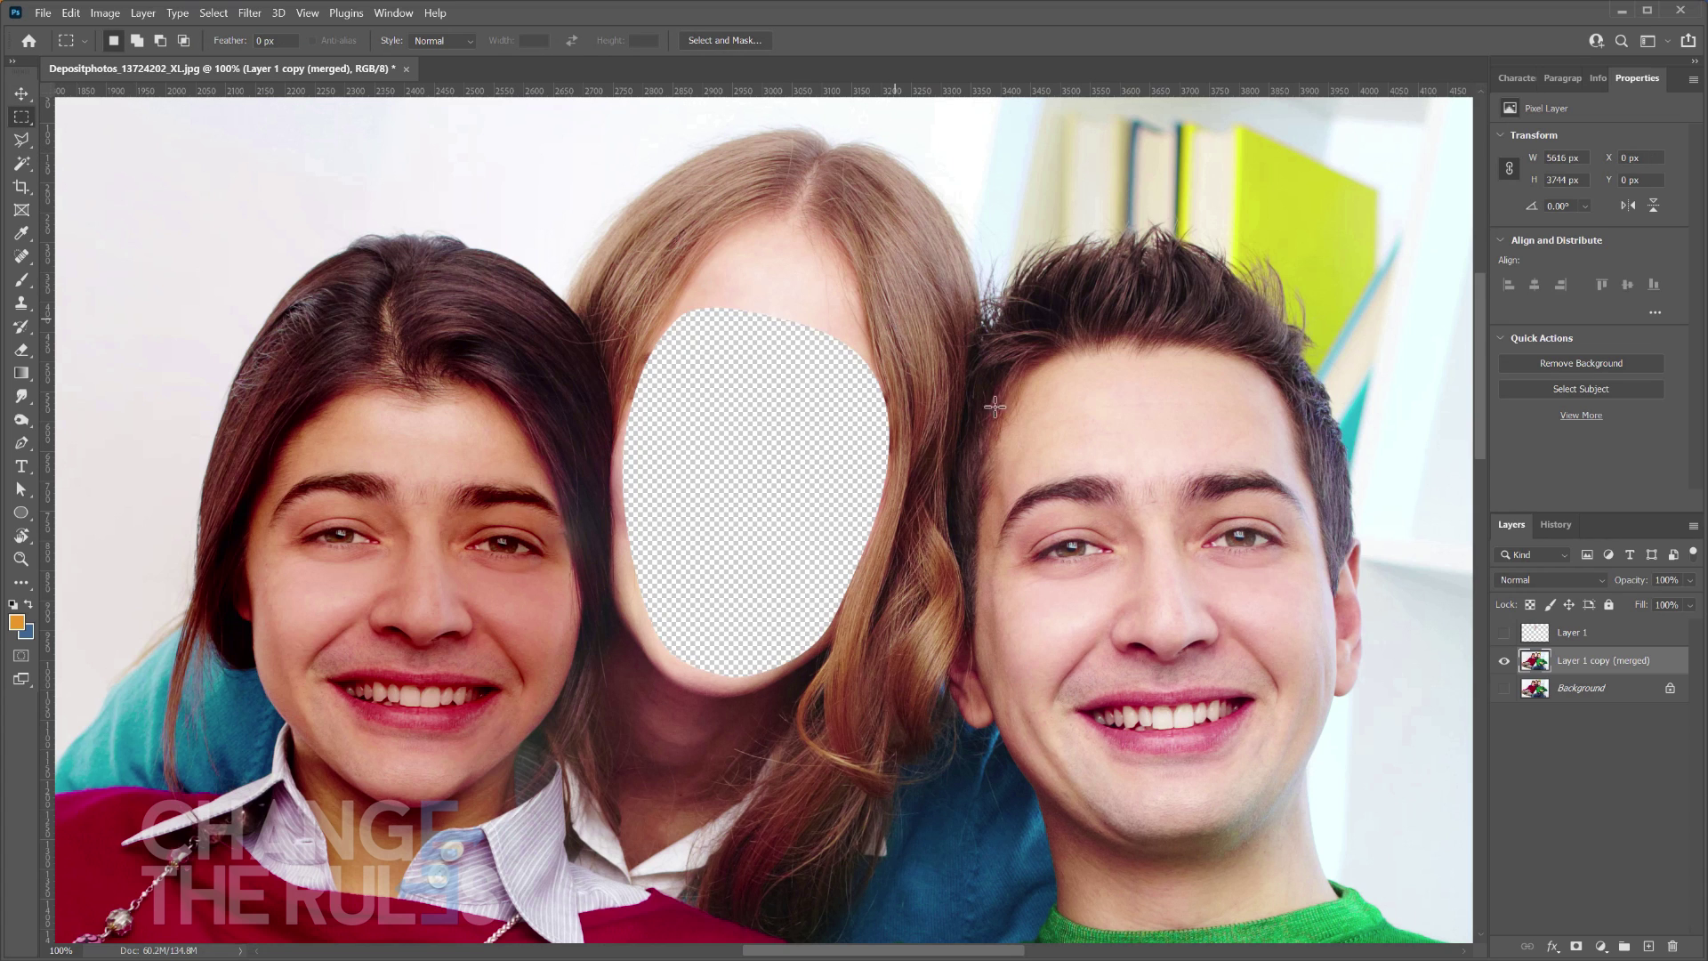
- Show Layer 1, select it with the merged layer, and apply Auto-Blend Layers
{"action": "left_click", "coordinate": [1503, 632]}
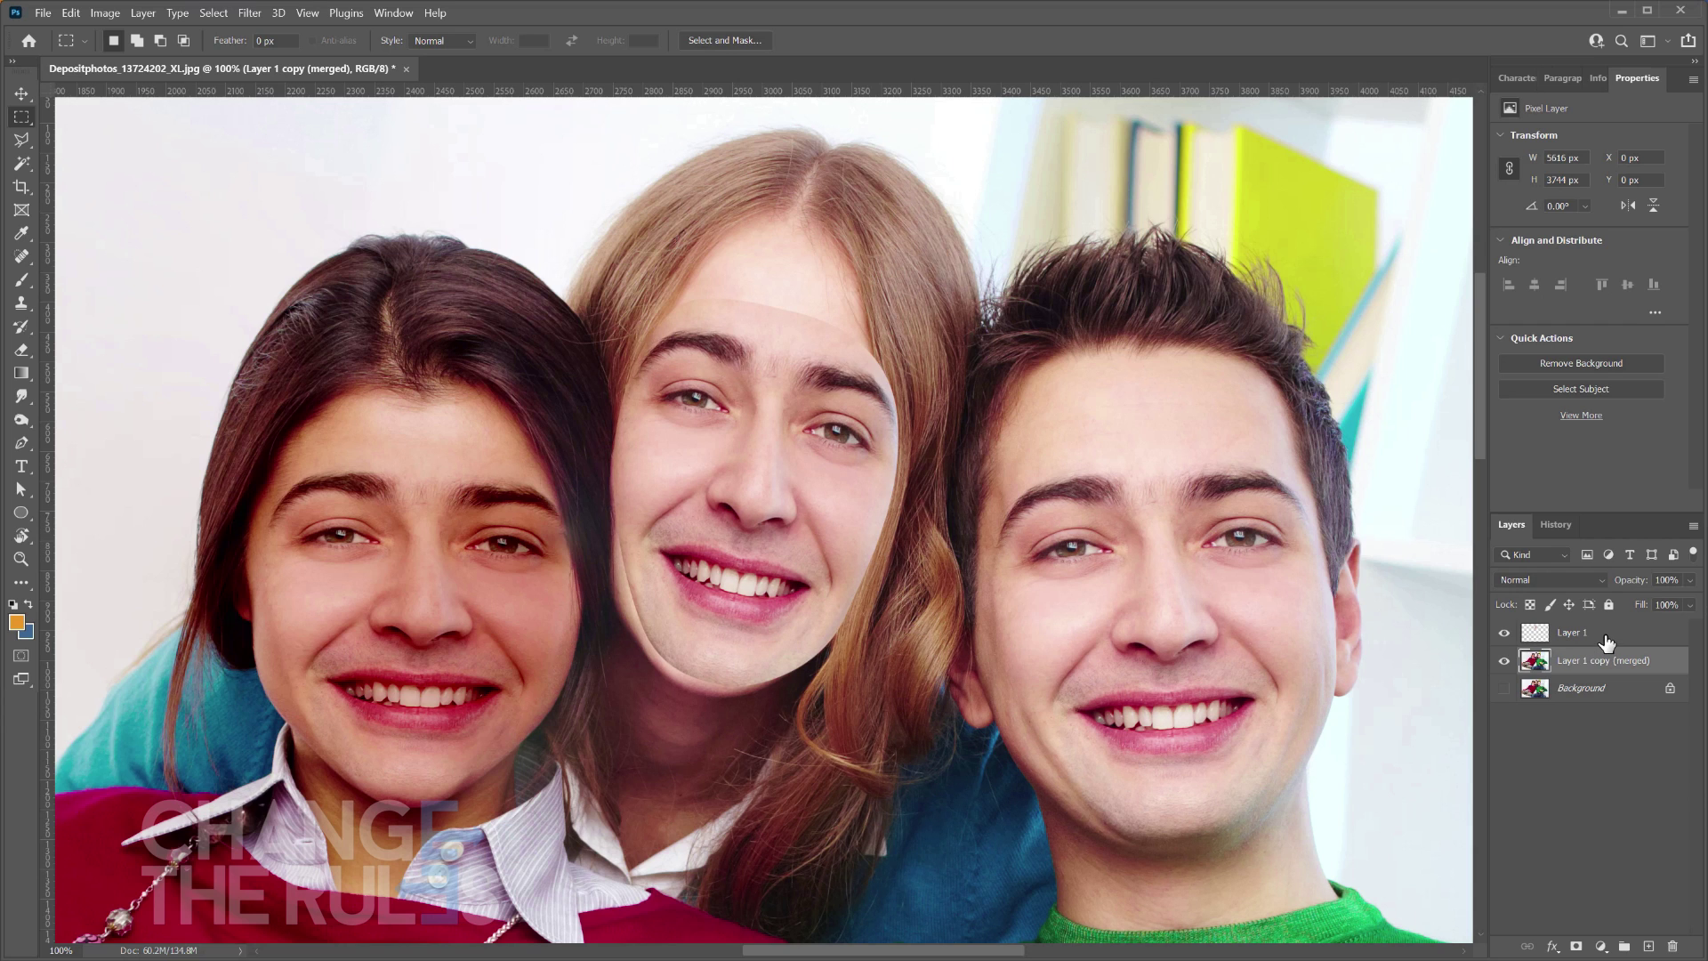
{"action": "left_click", "coordinate": [1607, 641], "text": "ctrl"}
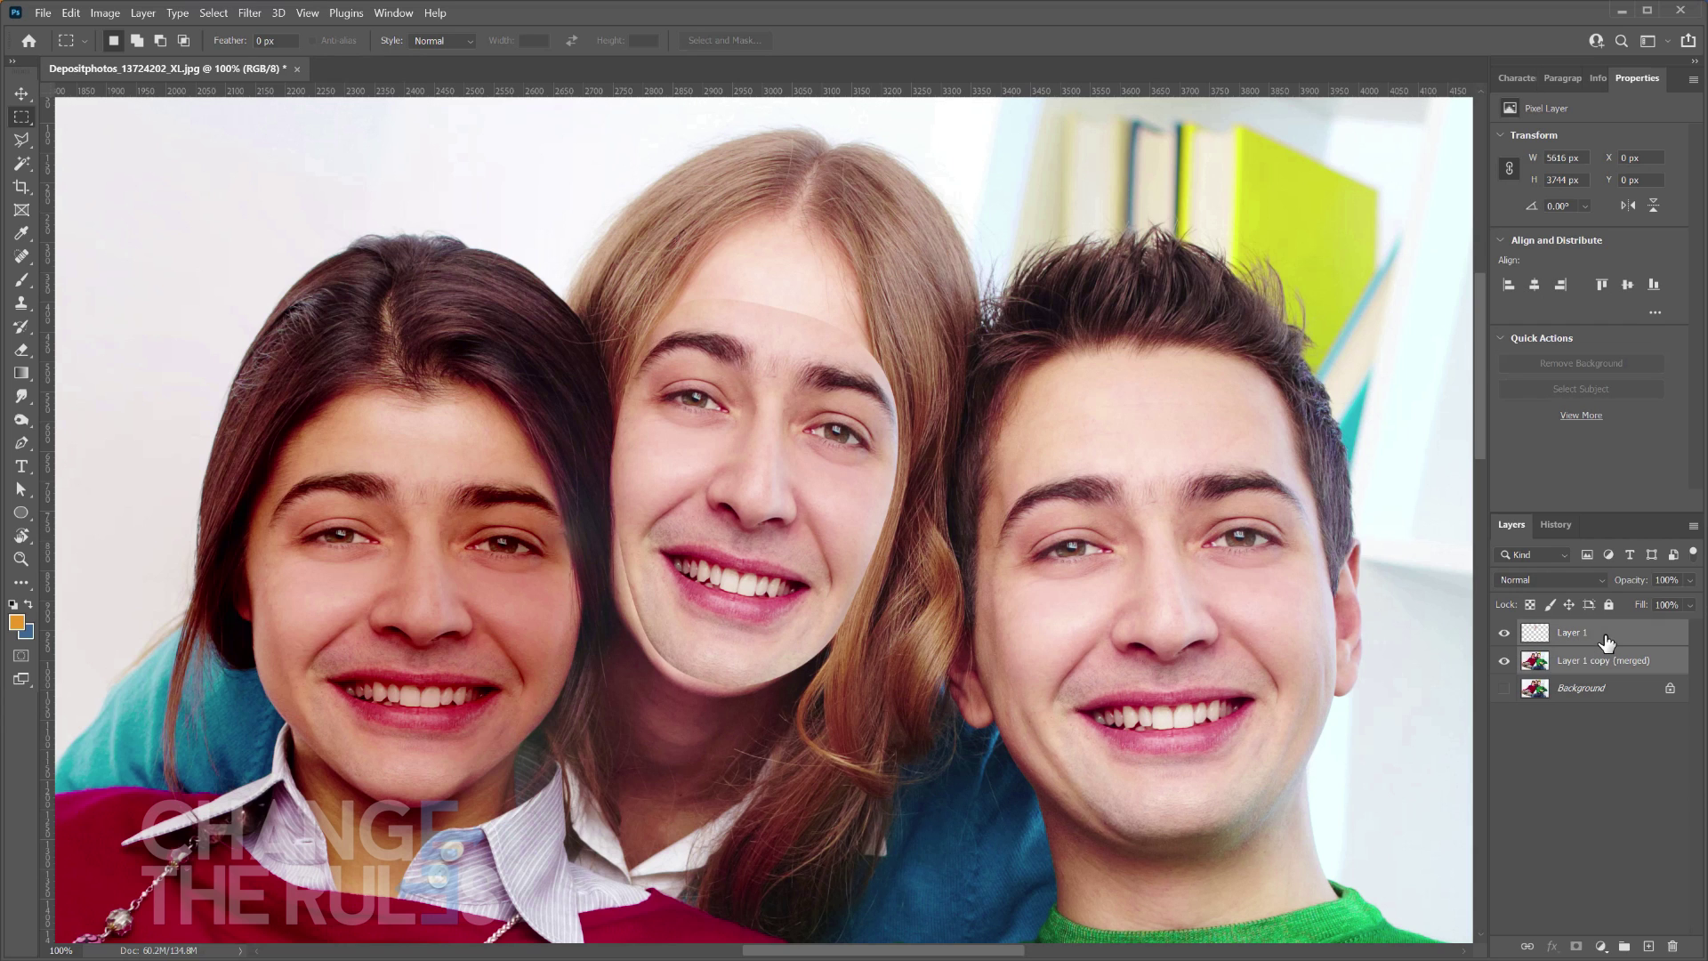
{"action": "left_click", "coordinate": [70, 14]}
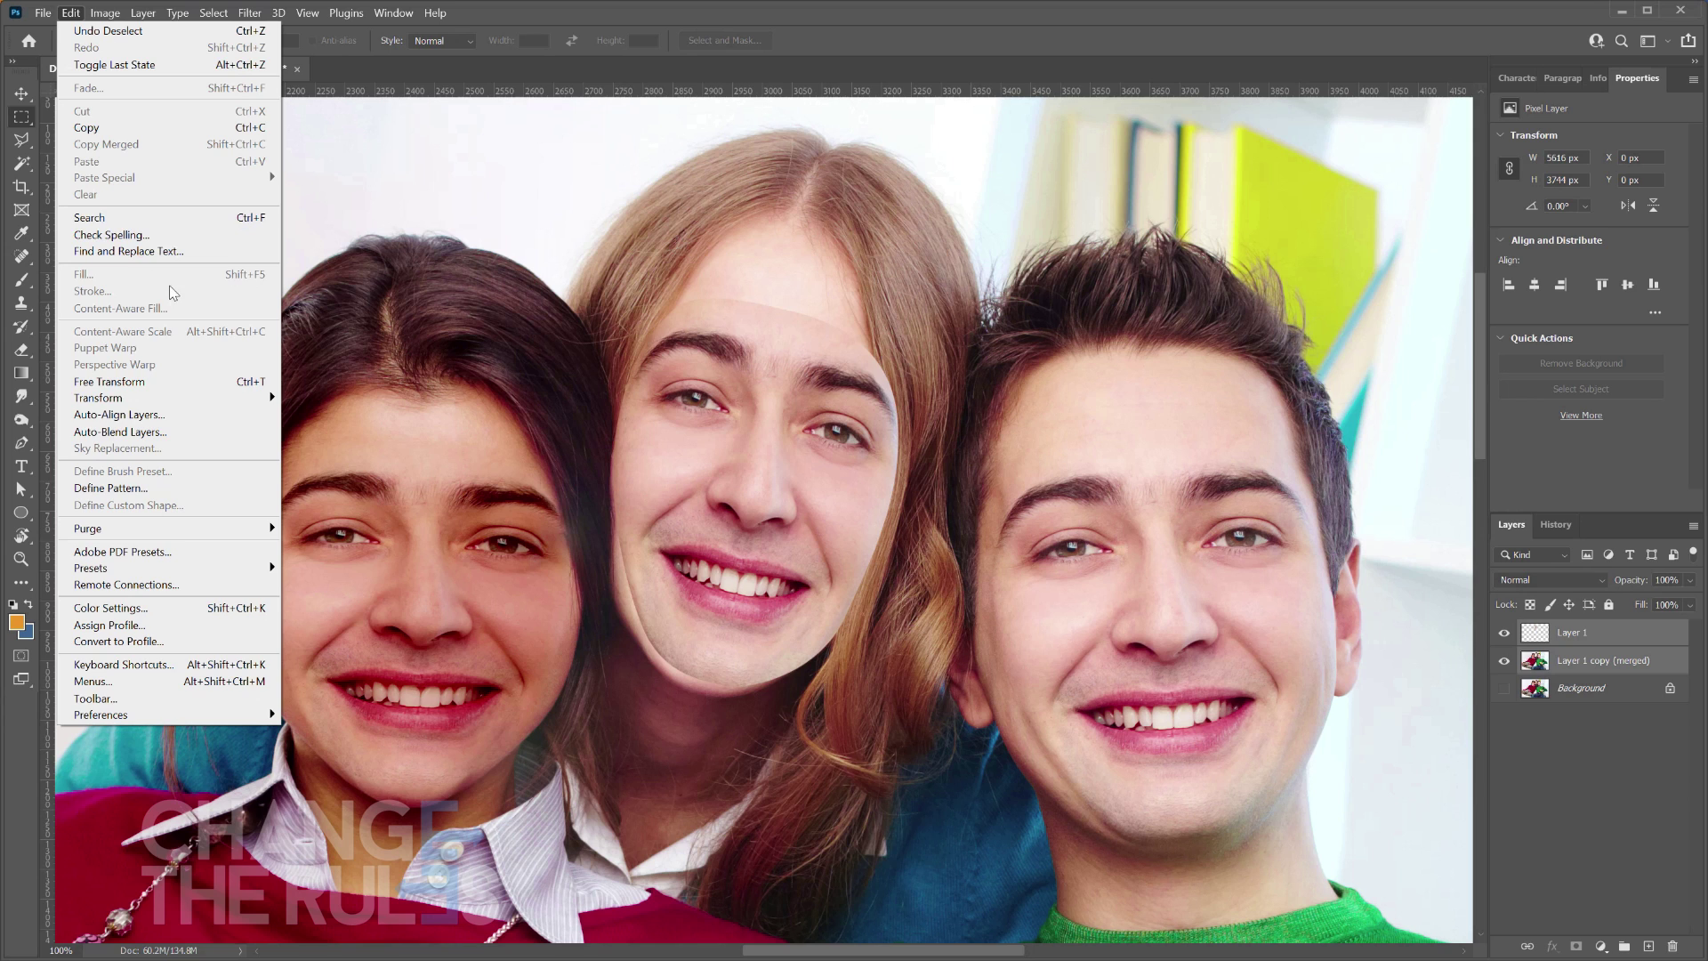
{"action": "left_click", "coordinate": [174, 434]}
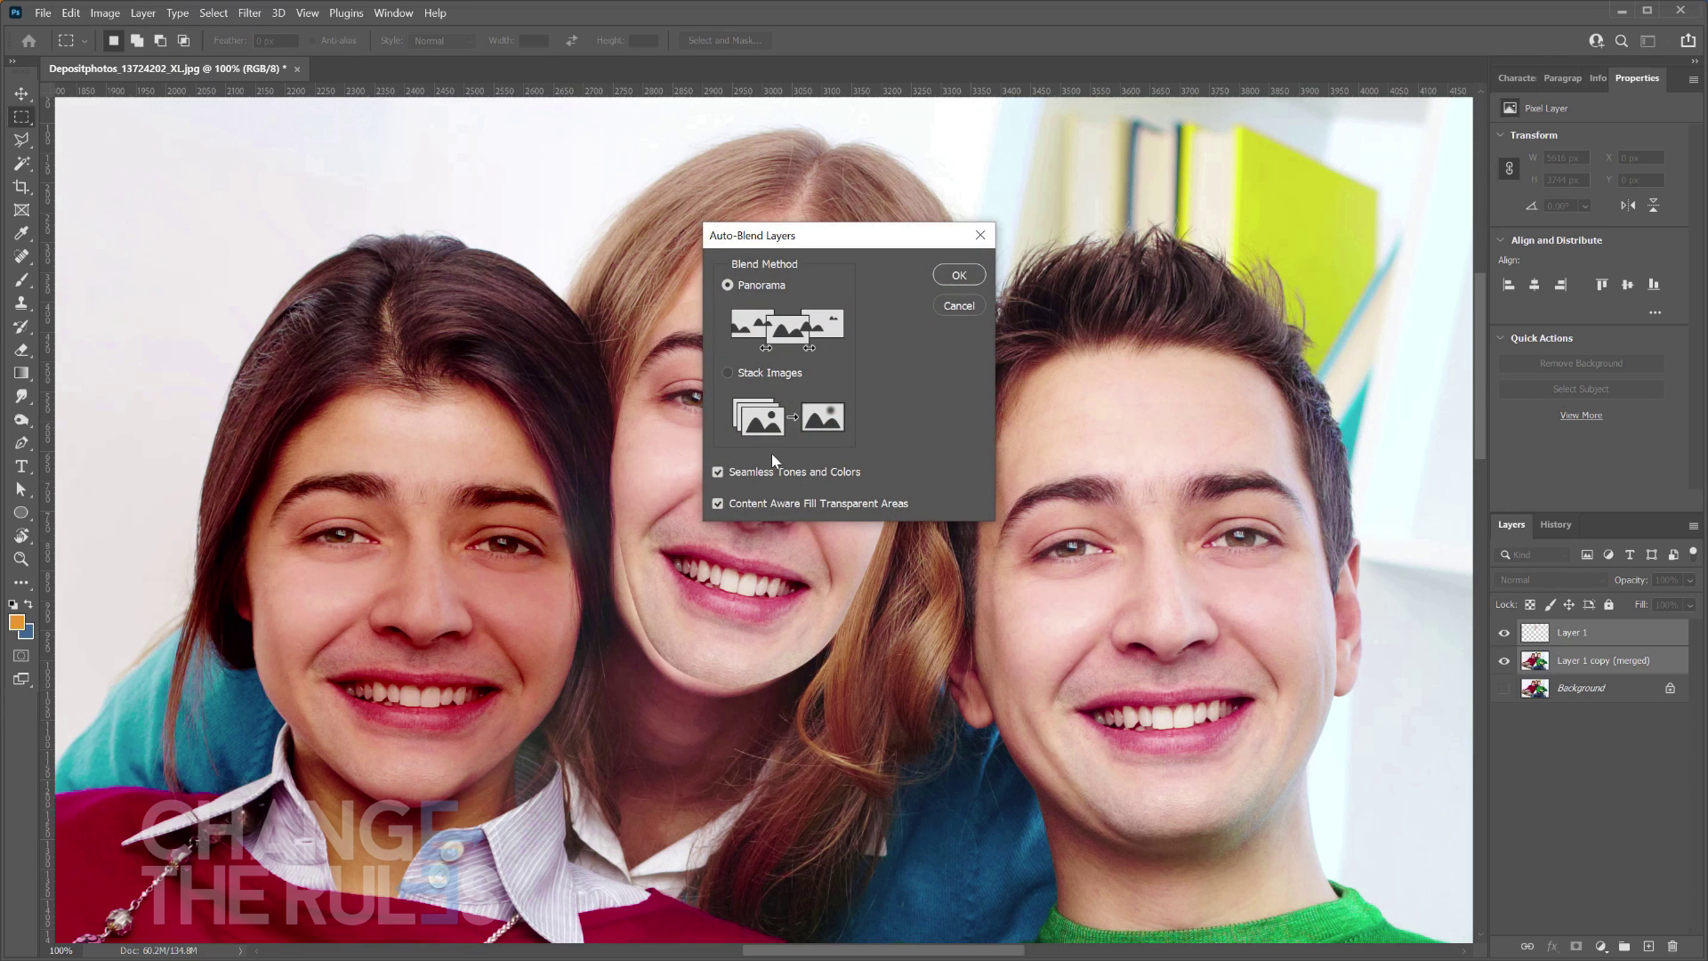
{"action": "left_click", "coordinate": [959, 276]}
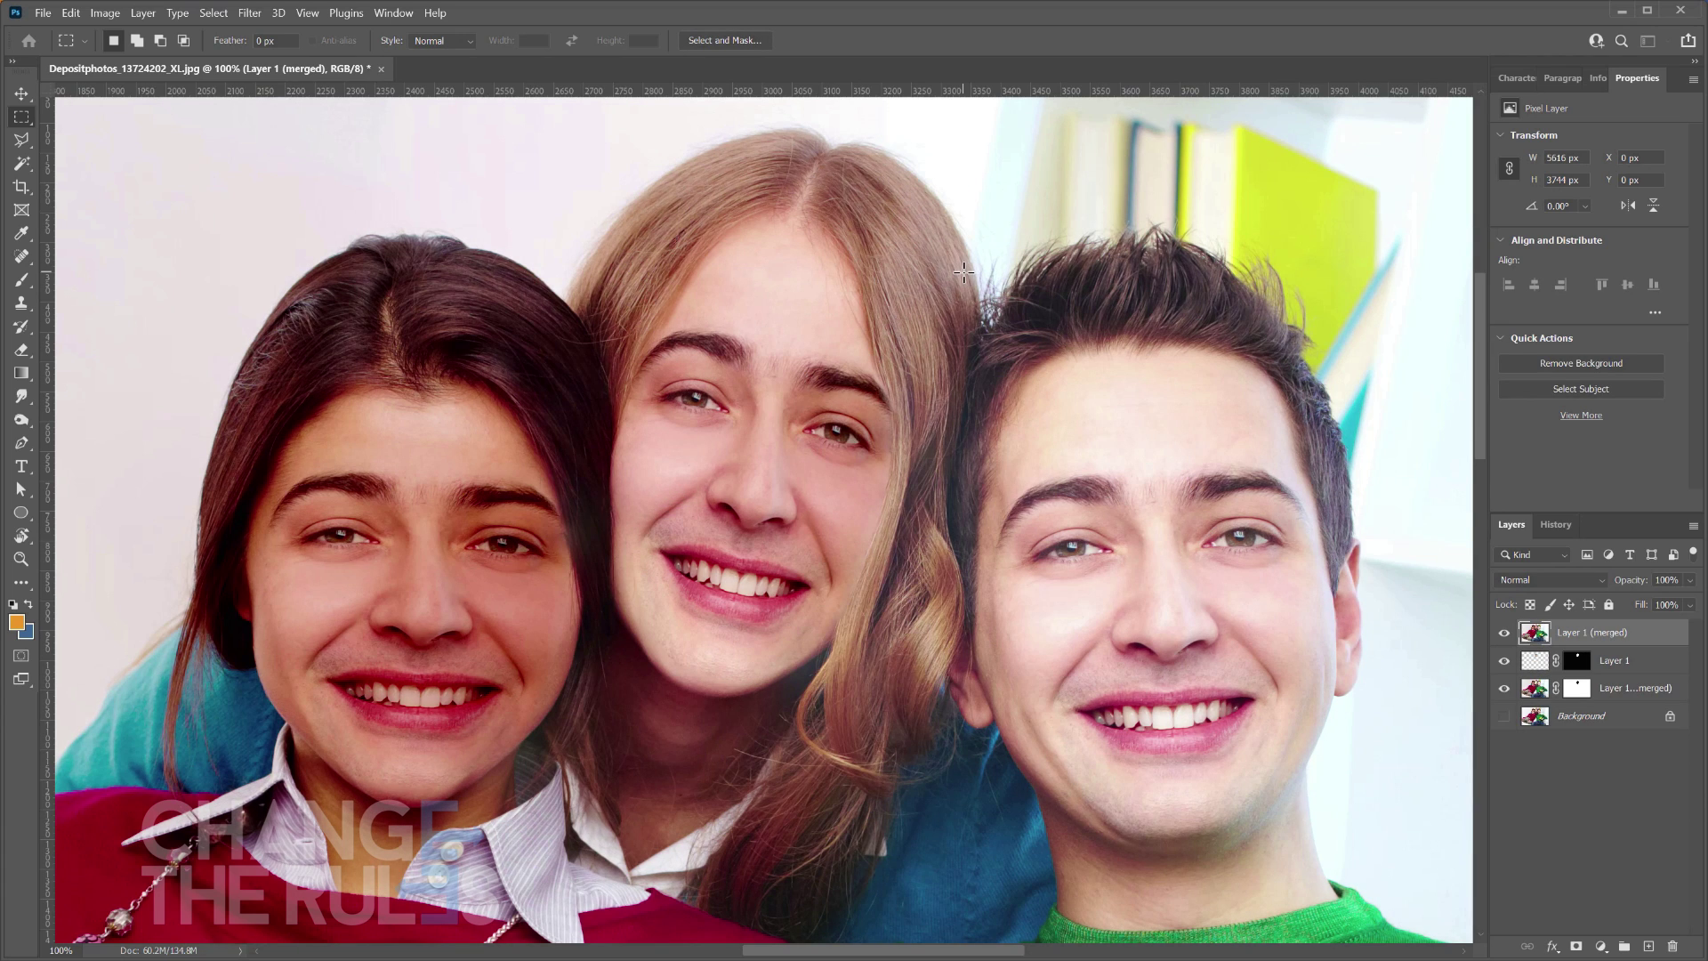
- Zoom out to 66.7% and pan slightly to view the whole group photo
{"action": "key", "text": "v"}
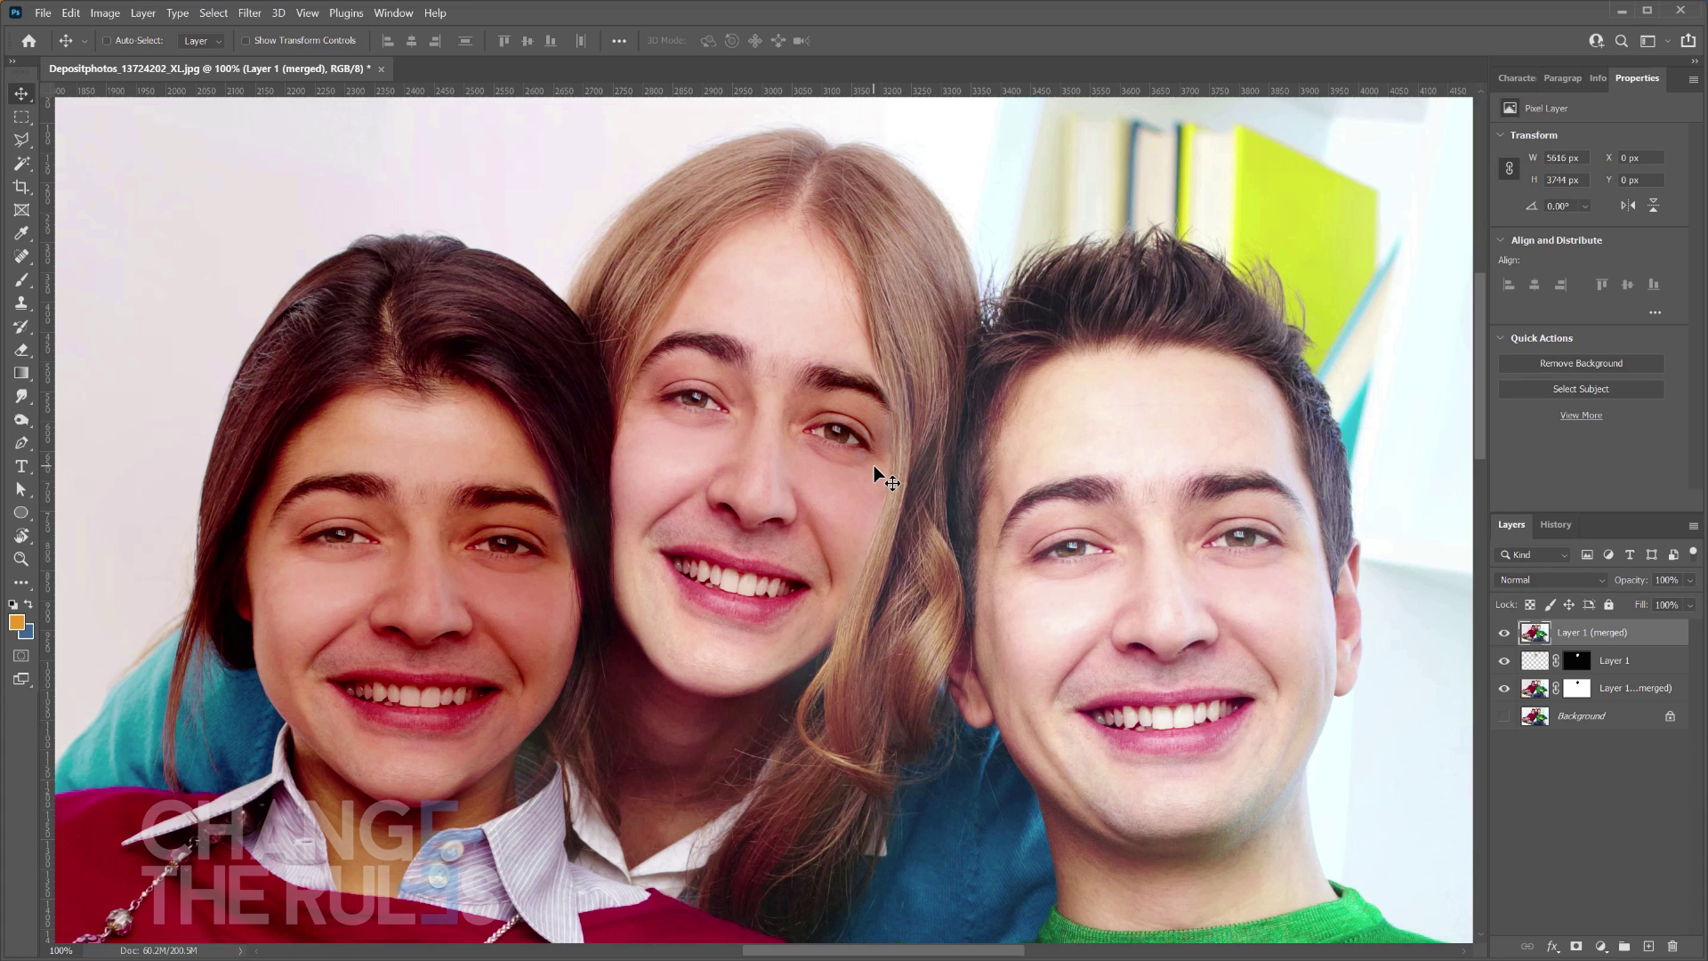
{"action": "key", "text": "z"}
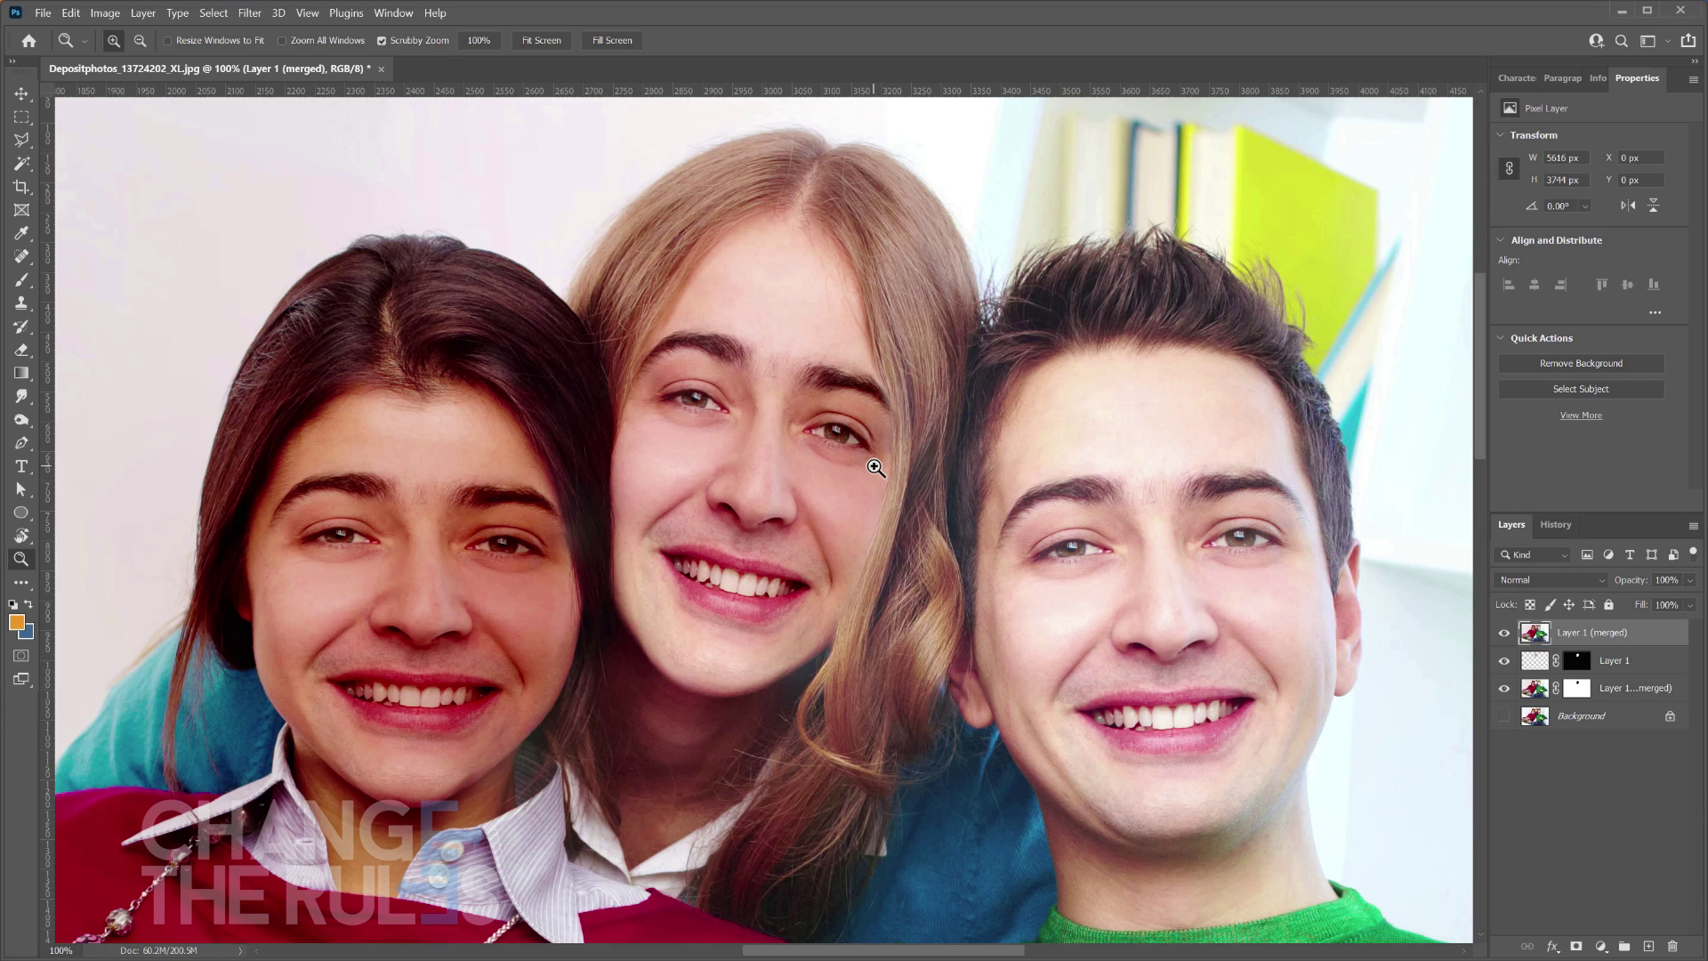
{"action": "left_click", "coordinate": [875, 466], "text": "alt"}
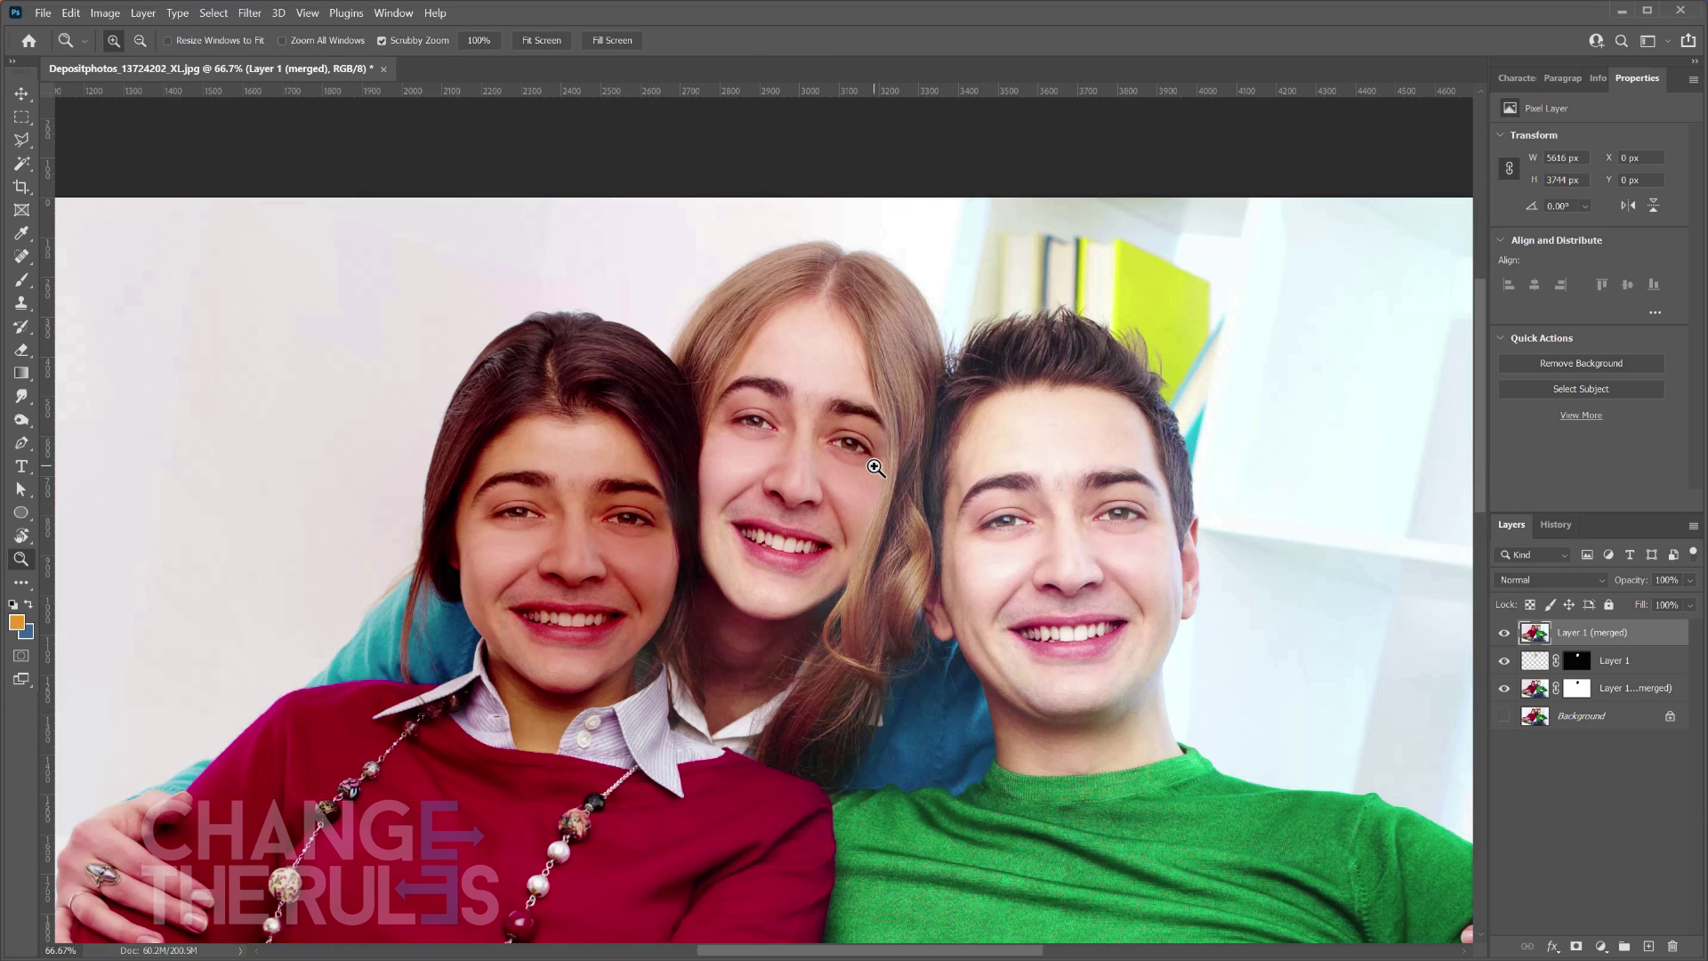
{"action": "key", "text": "v"}
{"action": "left_click_drag", "start_coordinate": [887, 495], "coordinate": [865, 496]}
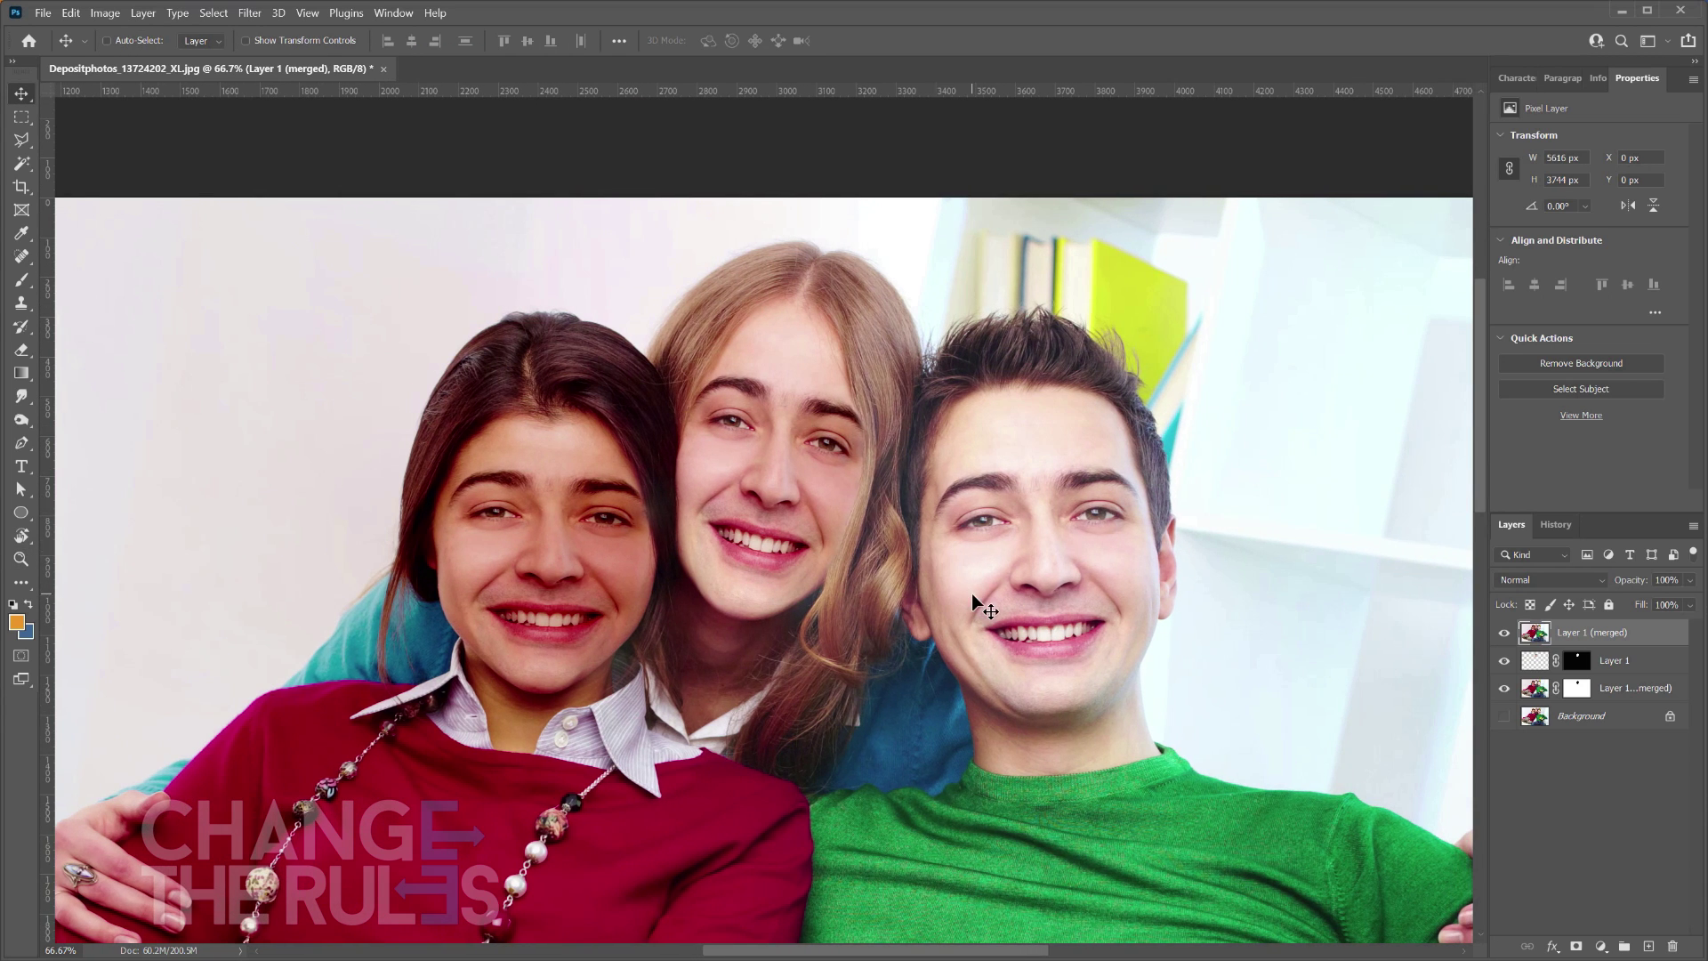